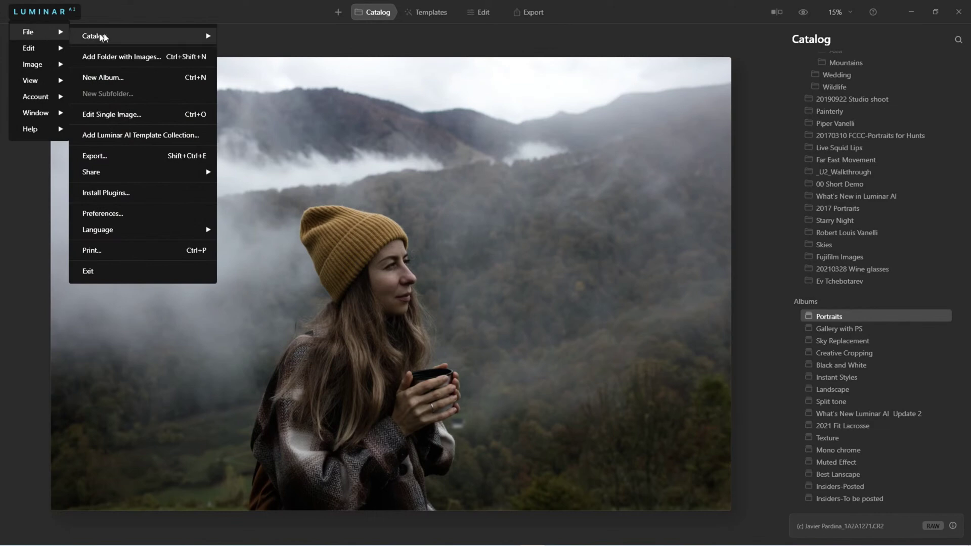
- Reveal the current catalog's file in File Explorer and look through the Pictures folder
{"action": "mouse_move", "coordinate": [110, 37]}
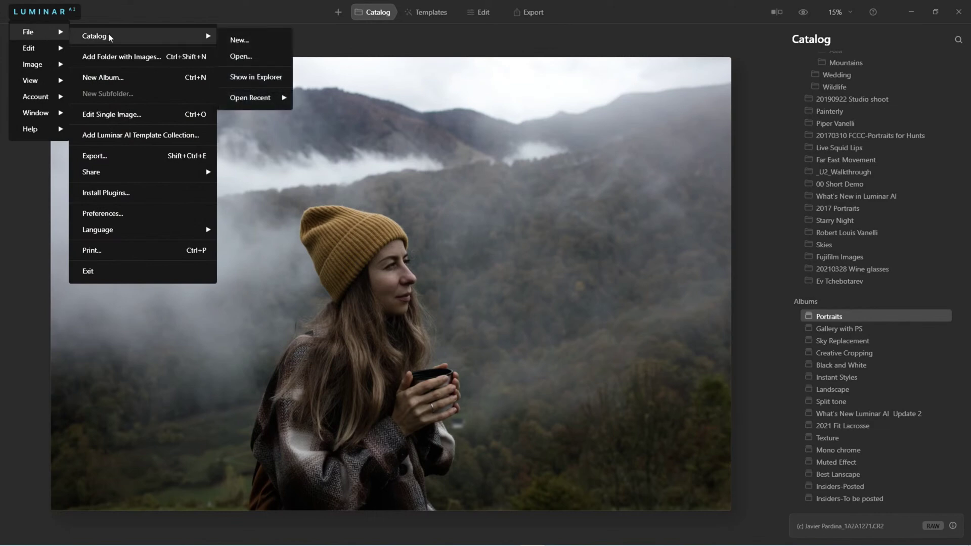
{"action": "left_click", "coordinate": [281, 82]}
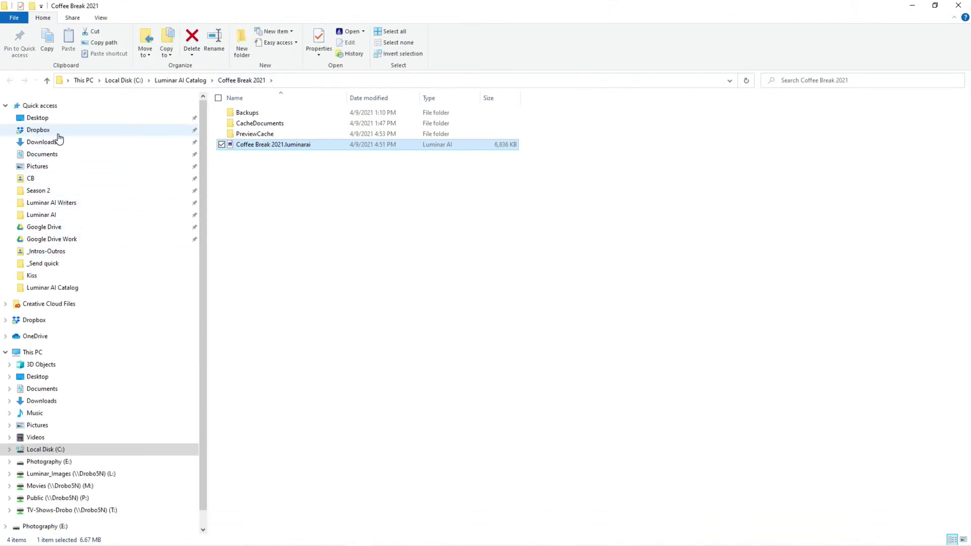
{"action": "left_click", "coordinate": [40, 168]}
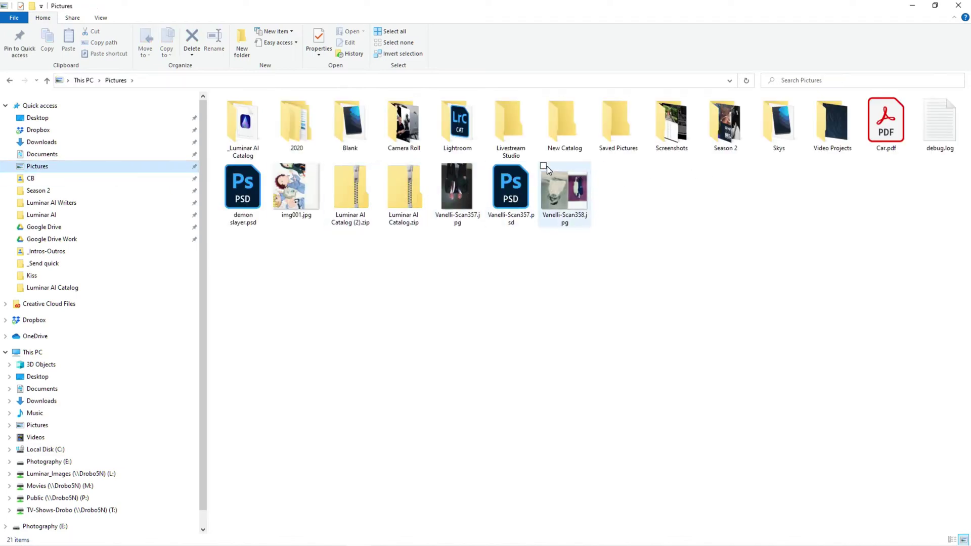
{"action": "mouse_move", "coordinate": [547, 170]}
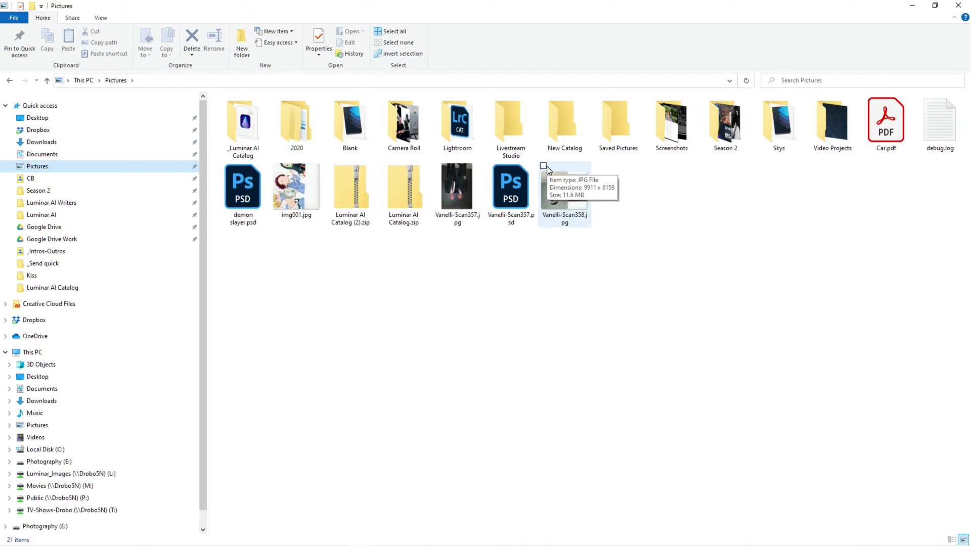
- Open the Luminar AI Catalog folder on Local Disk (C:) and review the catalog folders stored there
{"action": "left_click", "coordinate": [60, 451]}
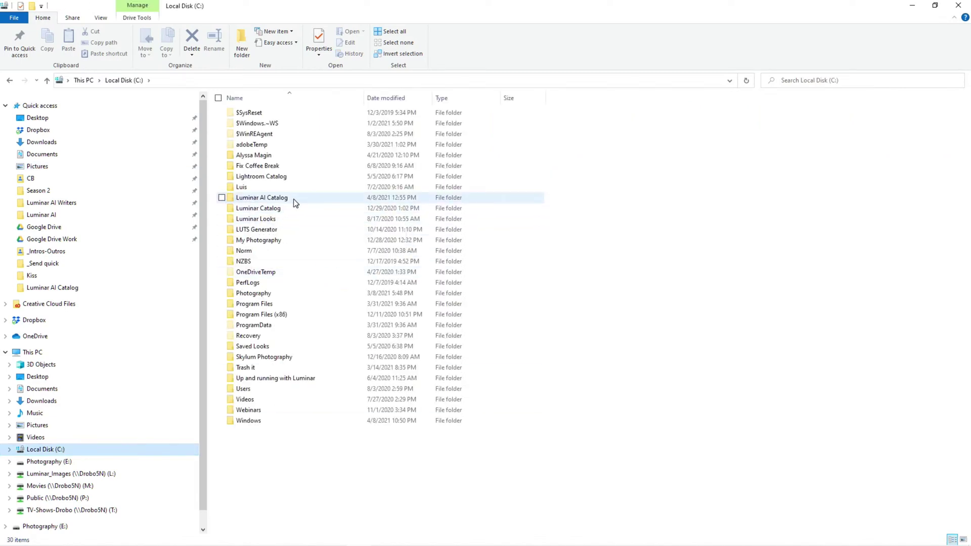
{"action": "double_click", "coordinate": [296, 201]}
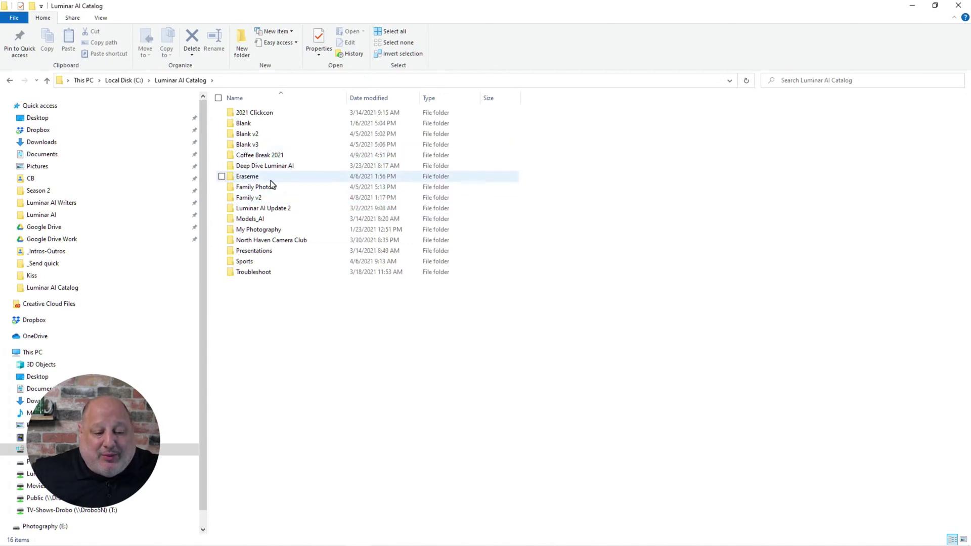
{"action": "mouse_move", "coordinate": [251, 180]}
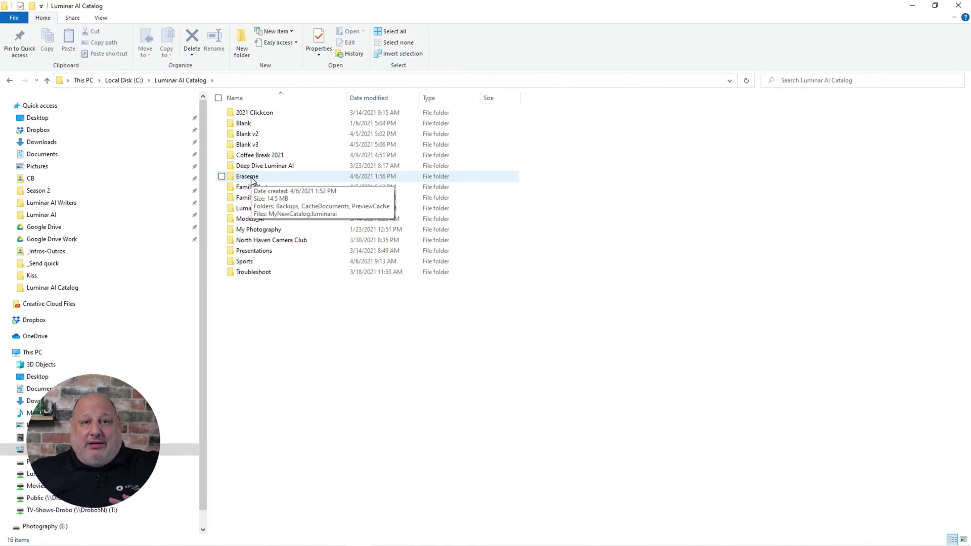
{"action": "mouse_move", "coordinate": [301, 203]}
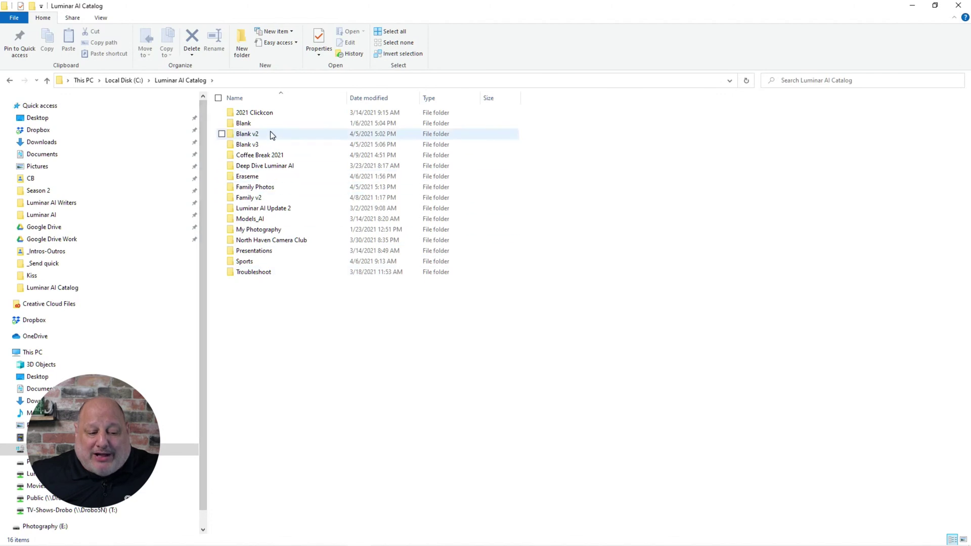
{"action": "mouse_move", "coordinate": [253, 146]}
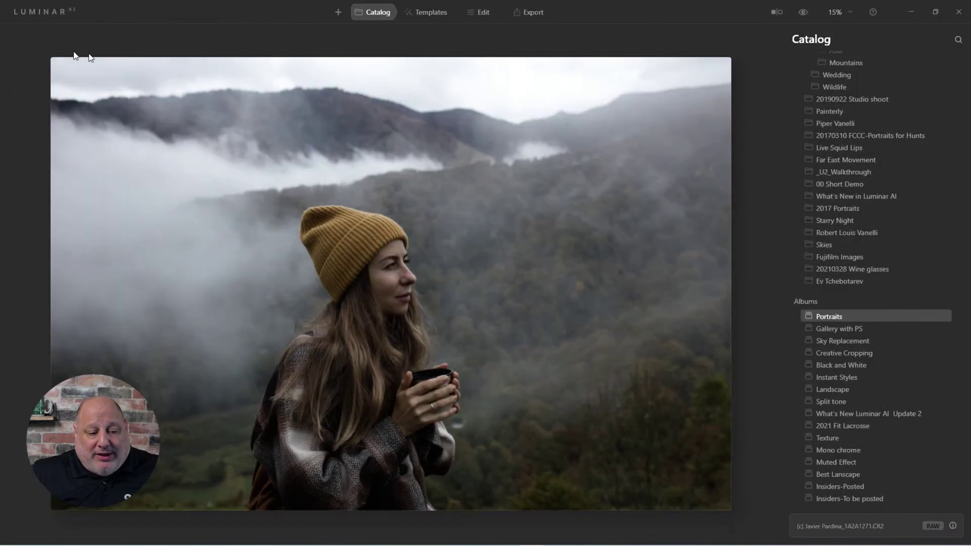
- Start a new Luminar AI catalog and choose the Luminar AI Catalog folder on Local Disk (C:) as its save location
{"action": "left_click", "coordinate": [41, 11]}
{"action": "mouse_move", "coordinate": [30, 36]}
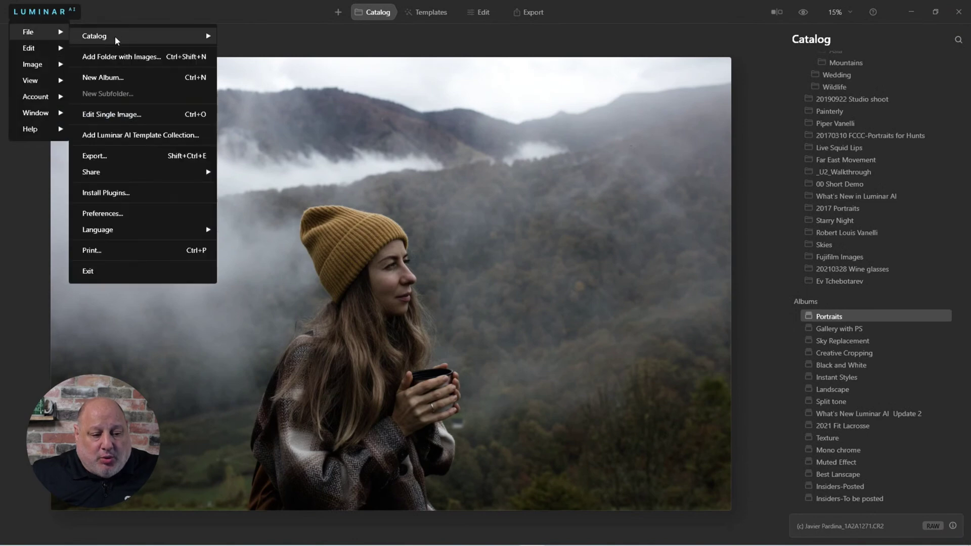
{"action": "mouse_move", "coordinate": [116, 40]}
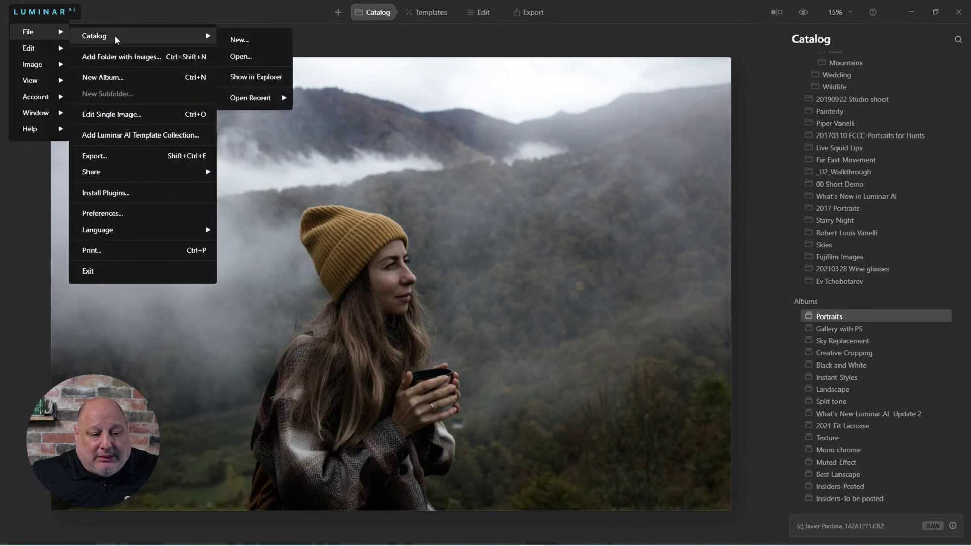
{"action": "left_click", "coordinate": [259, 45]}
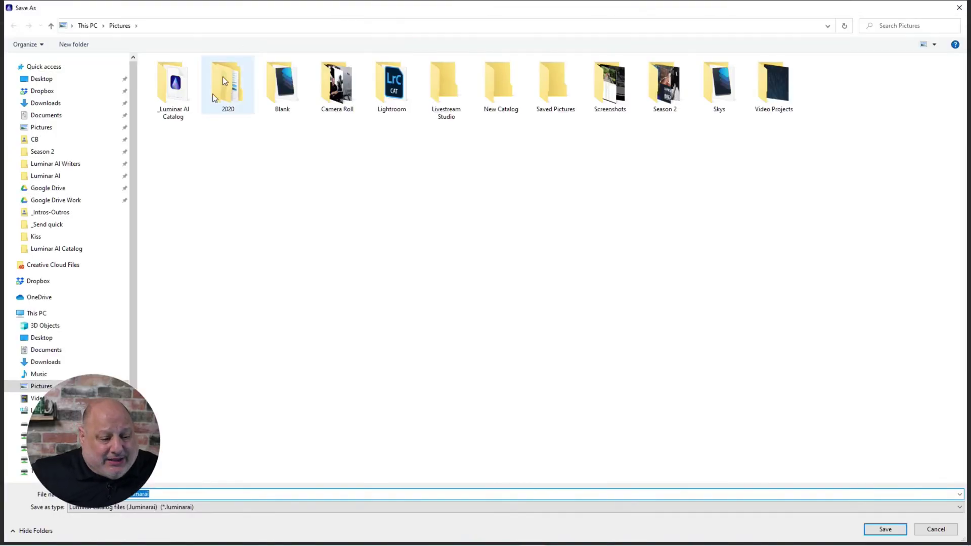
{"action": "left_click", "coordinate": [36, 411]}
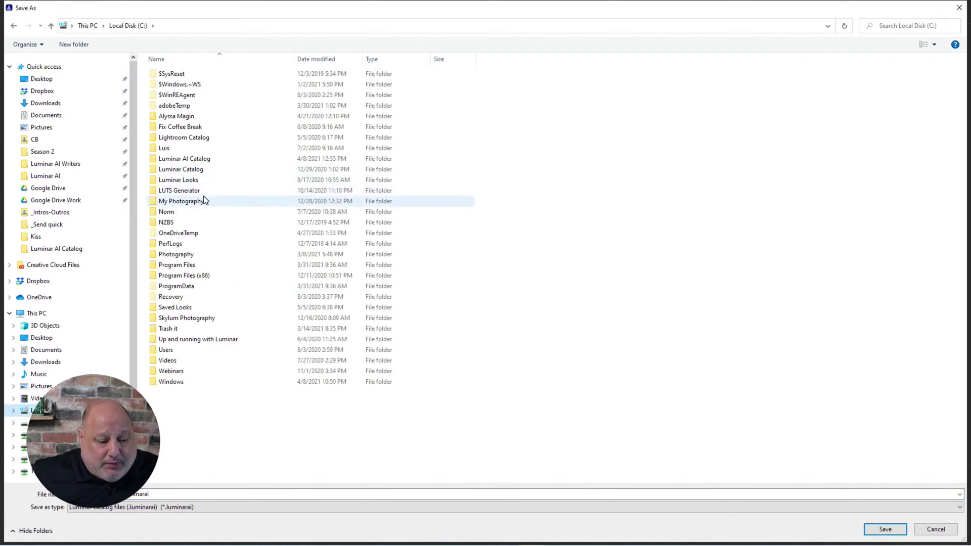
{"action": "left_click", "coordinate": [199, 160]}
{"action": "double_click", "coordinate": [199, 160]}
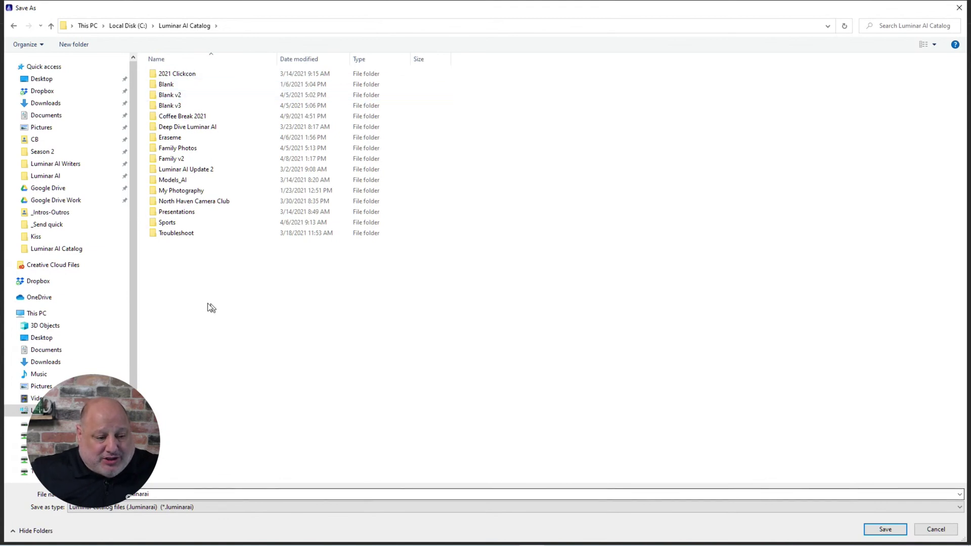
- Delete the existing Blank v3 and Blank v2 folders from the save location
{"action": "left_click", "coordinate": [182, 106]}
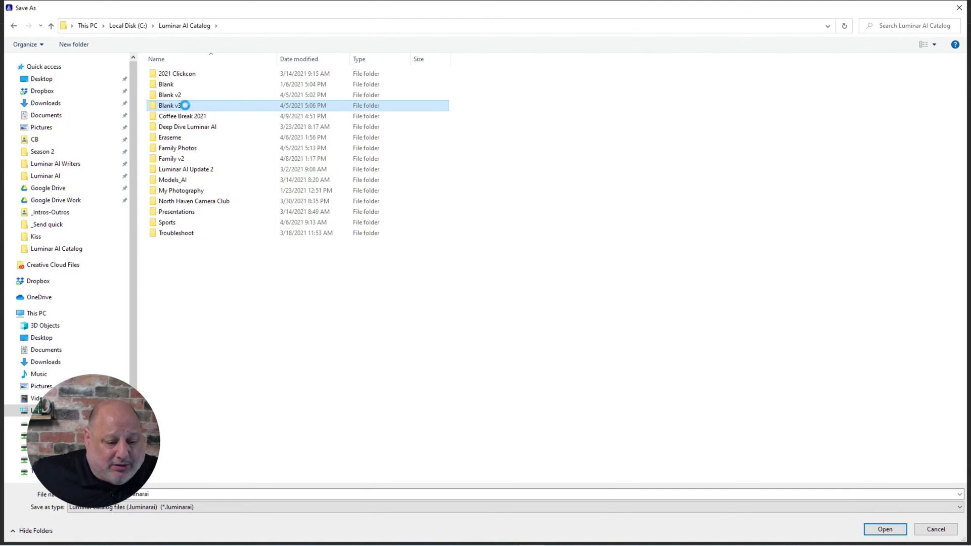
{"action": "right_click", "coordinate": [186, 106]}
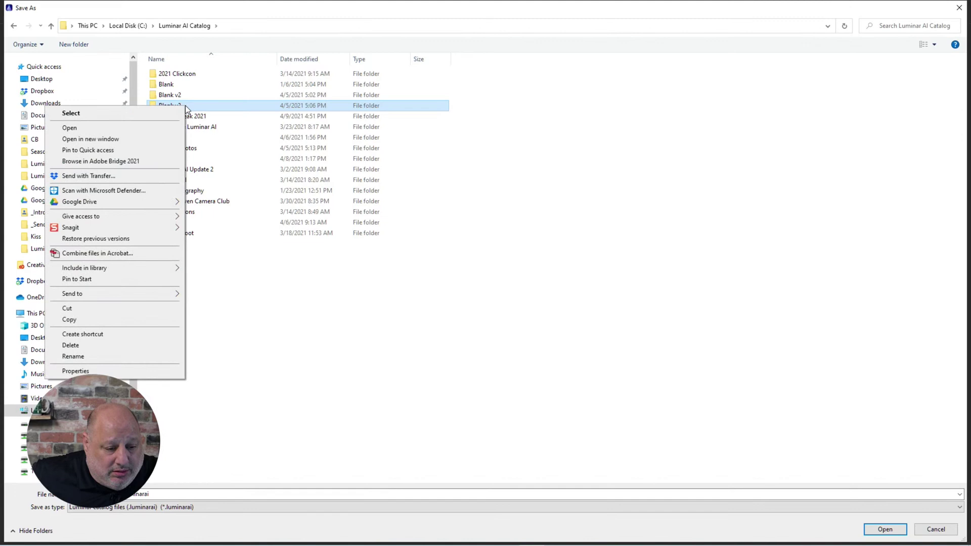
{"action": "left_click", "coordinate": [97, 347]}
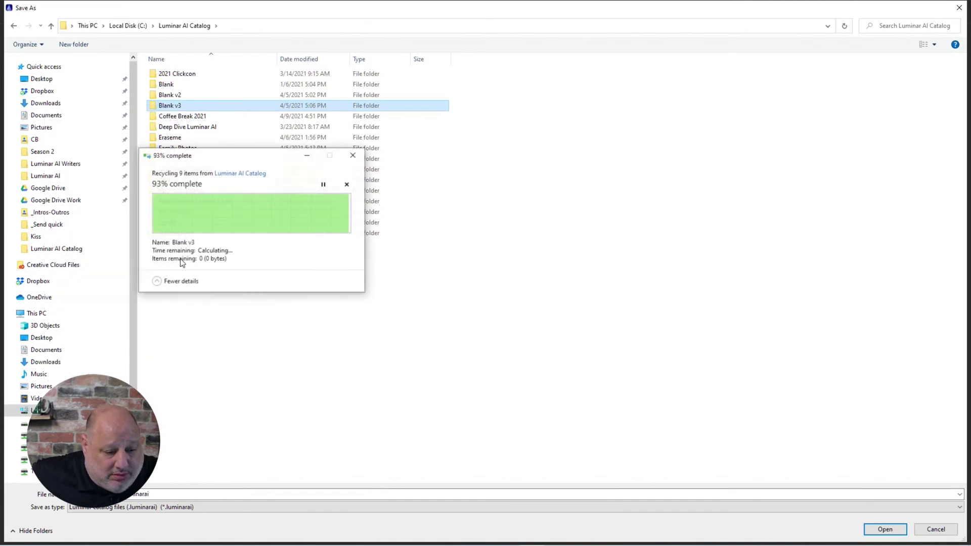
{"action": "left_click", "coordinate": [187, 97]}
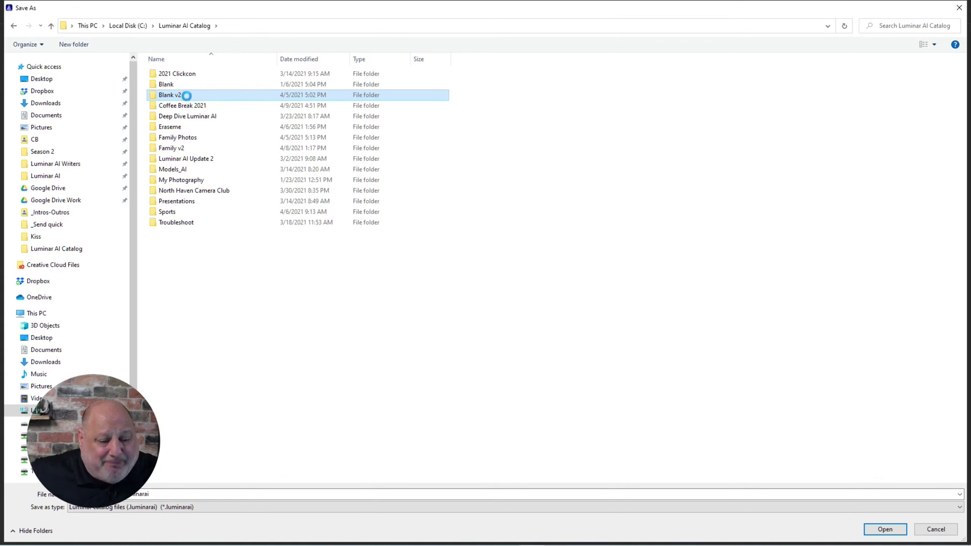
{"action": "right_click", "coordinate": [186, 96]}
{"action": "left_click", "coordinate": [95, 347]}
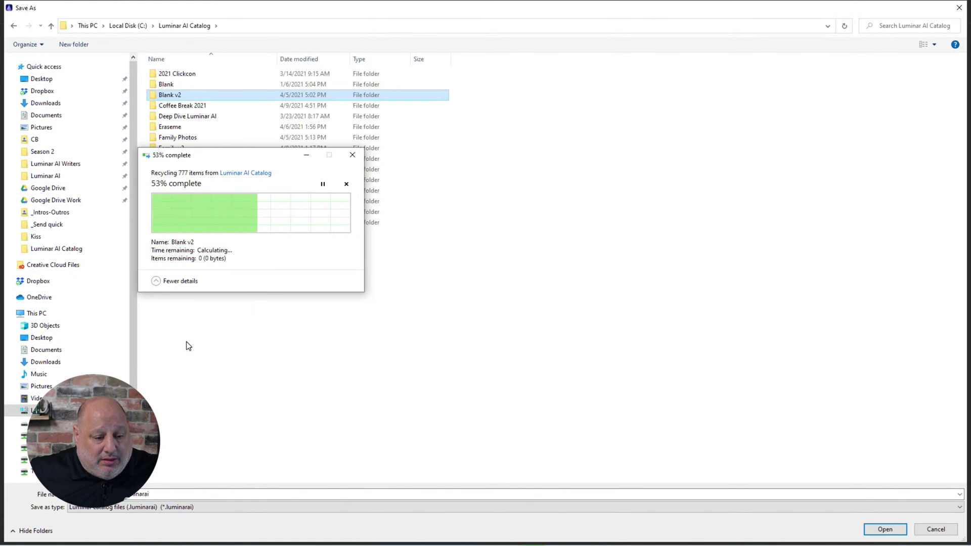
- Replace the default file name with Blank v2 and save the new catalog
{"action": "double_click", "coordinate": [158, 494]}
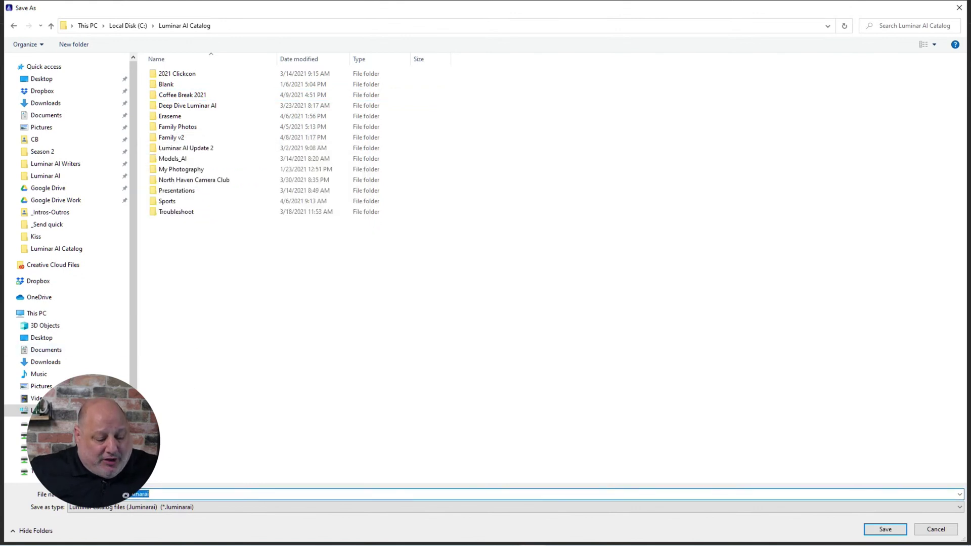
{"action": "key", "text": "BackSpace"}
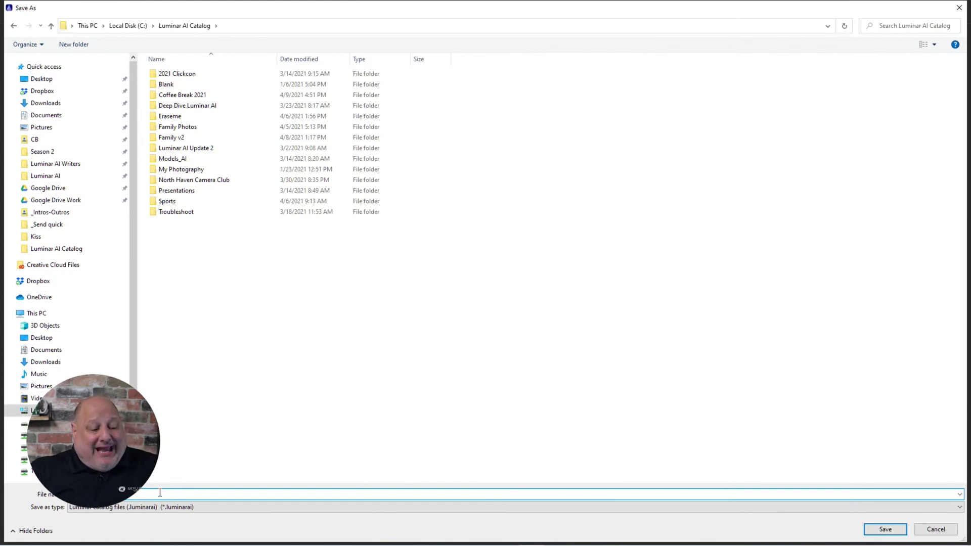
{"action": "key", "text": "Escape"}
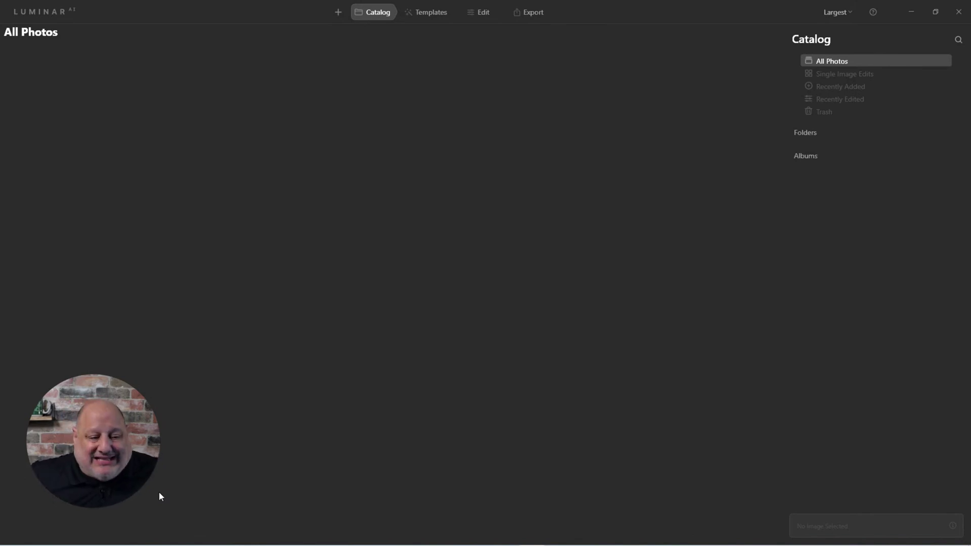
- Switch to the recently used catalog Coffee Break 2021.luminarai
{"action": "left_click", "coordinate": [38, 12]}
{"action": "mouse_move", "coordinate": [59, 36]}
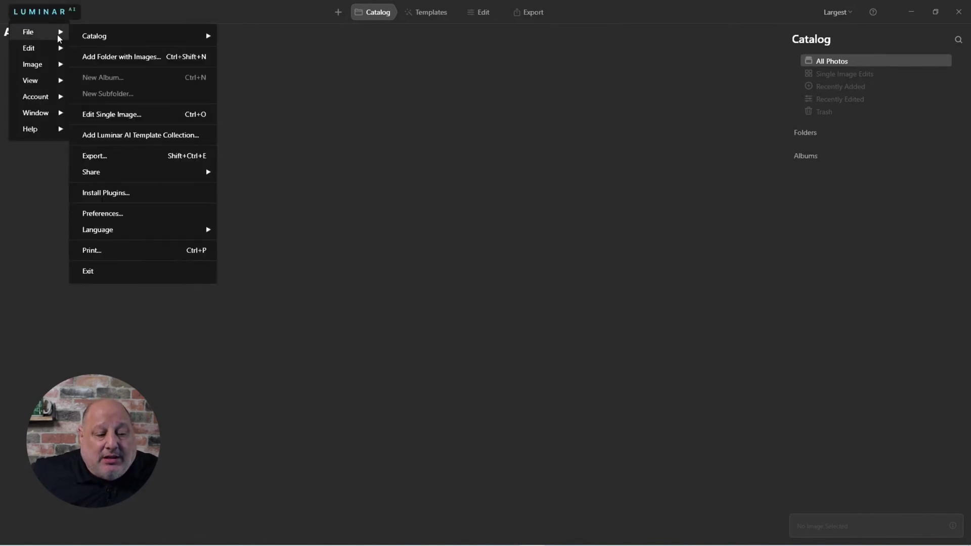
{"action": "mouse_move", "coordinate": [115, 38]}
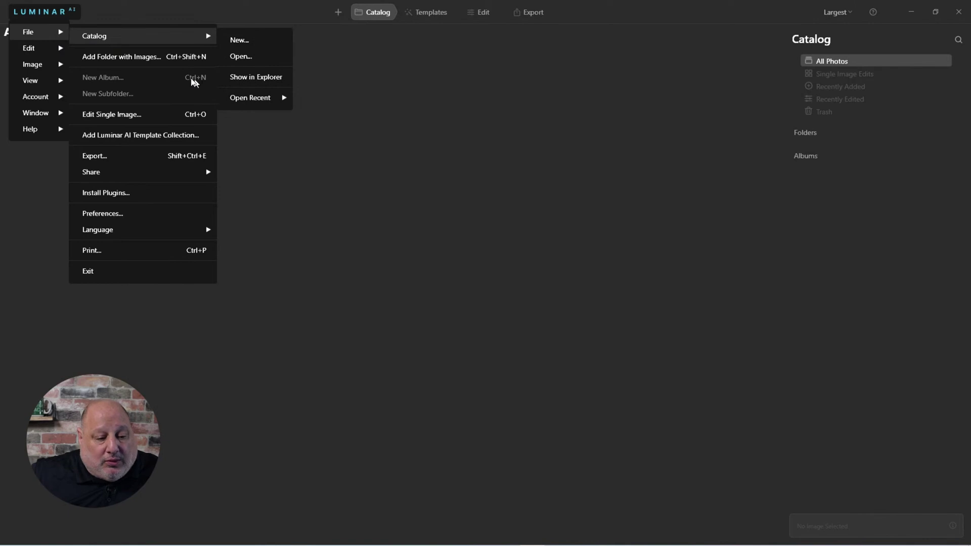
{"action": "mouse_move", "coordinate": [267, 98]}
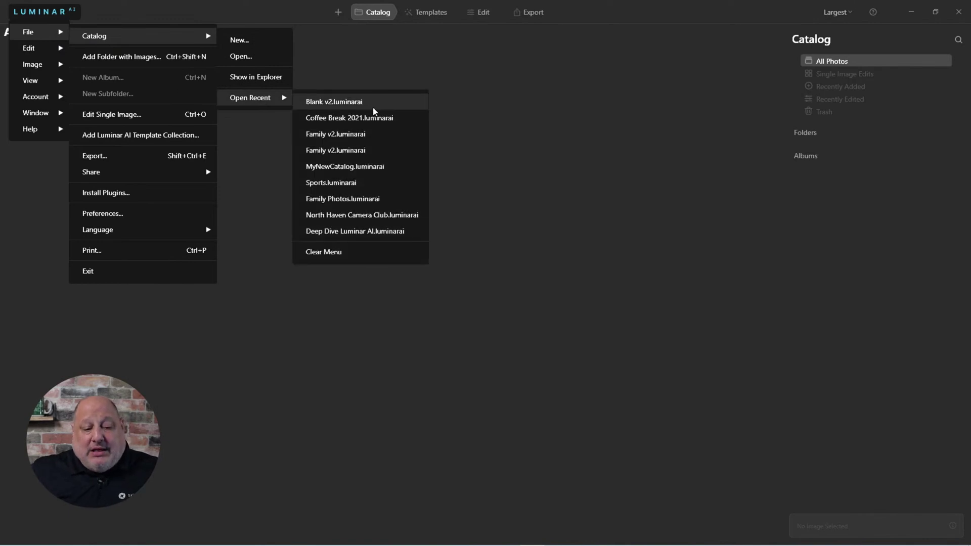
{"action": "left_click", "coordinate": [403, 119]}
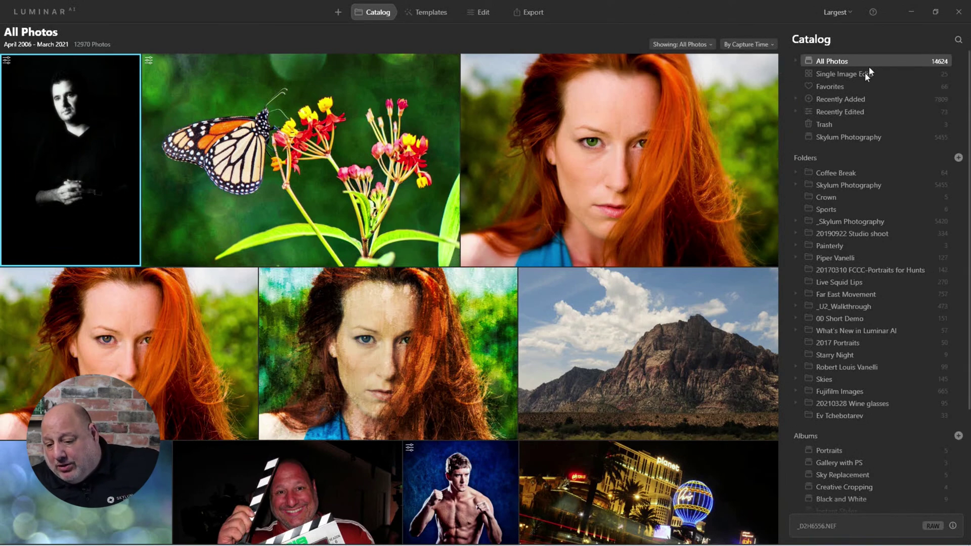
- Filter All Photos to show only edited images and browse through them
{"action": "left_click", "coordinate": [691, 43]}
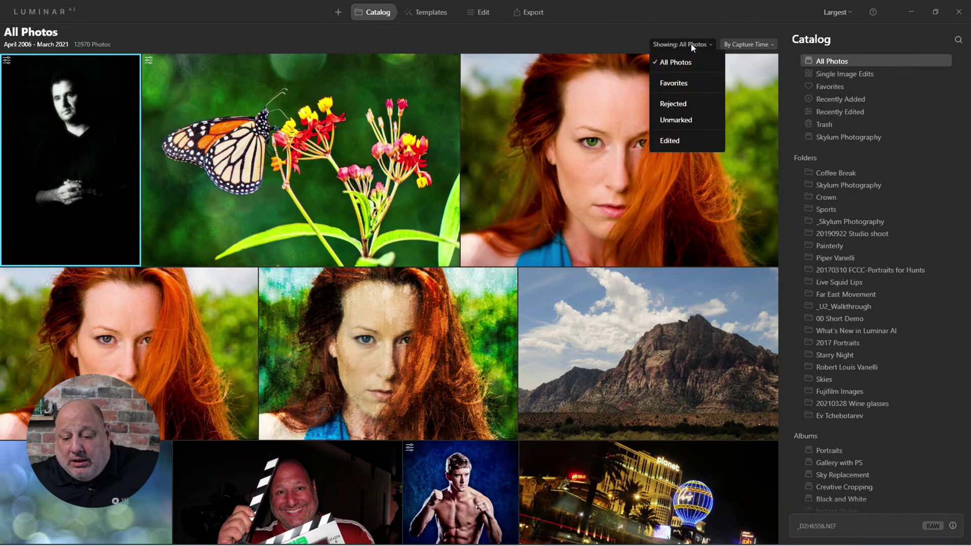
{"action": "left_click", "coordinate": [687, 142]}
{"action": "scroll", "coordinate": [491, 243], "scroll_direction": "down", "scroll_amount": 2}
{"action": "scroll", "coordinate": [491, 248], "scroll_direction": "down", "scroll_amount": 8}
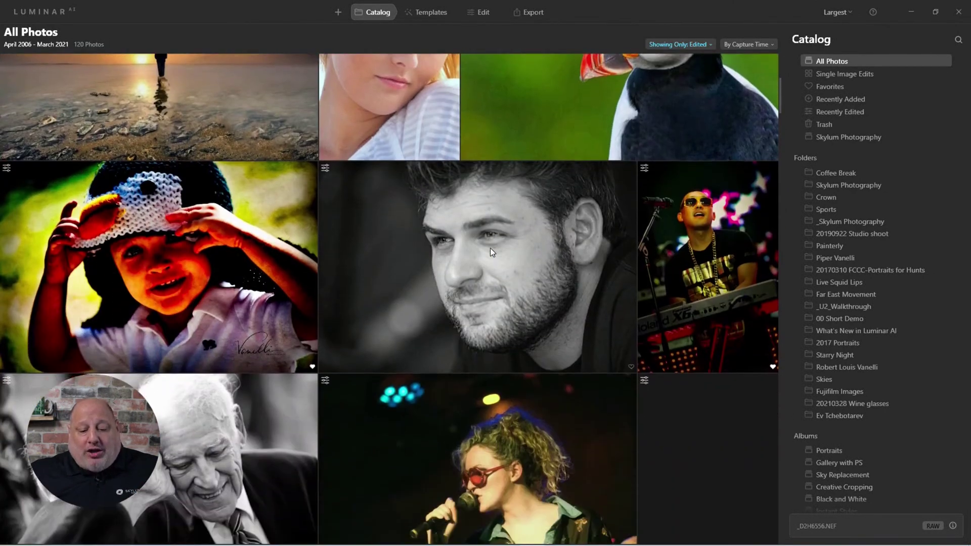
{"action": "scroll", "coordinate": [490, 253], "scroll_direction": "down", "scroll_amount": 5}
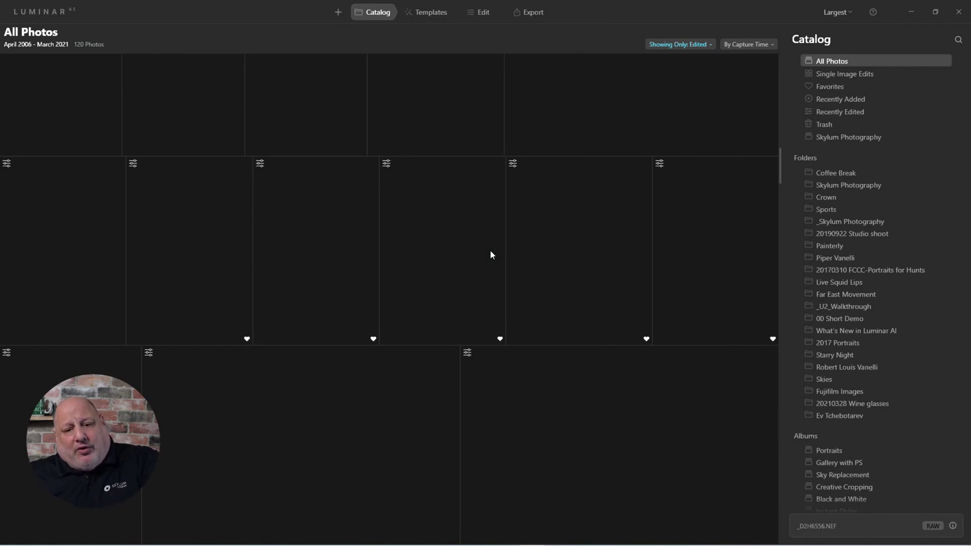
{"action": "scroll", "coordinate": [491, 249], "scroll_direction": "up", "scroll_amount": 13}
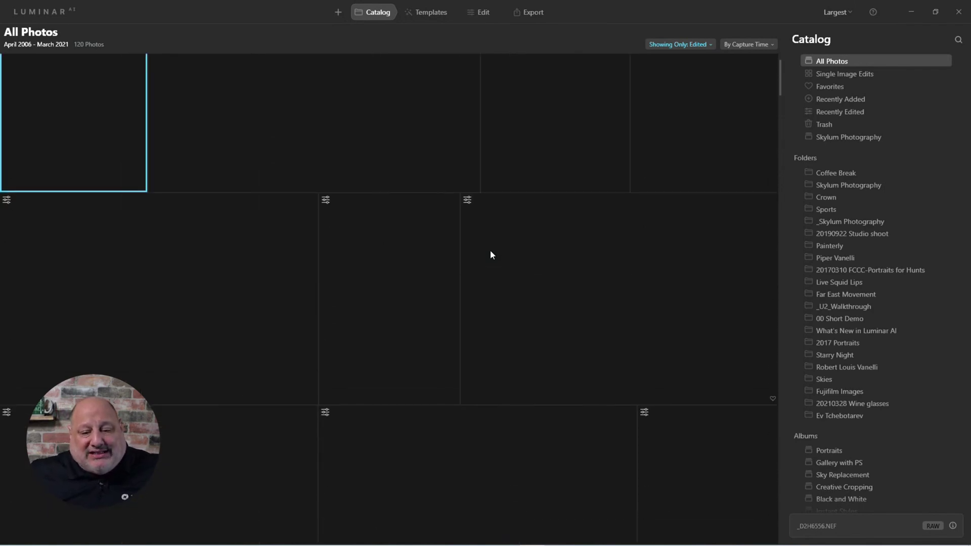
- Reveal the Coffee Break 2021 catalog file in File Explorer and switch to that window
{"action": "left_click", "coordinate": [35, 17]}
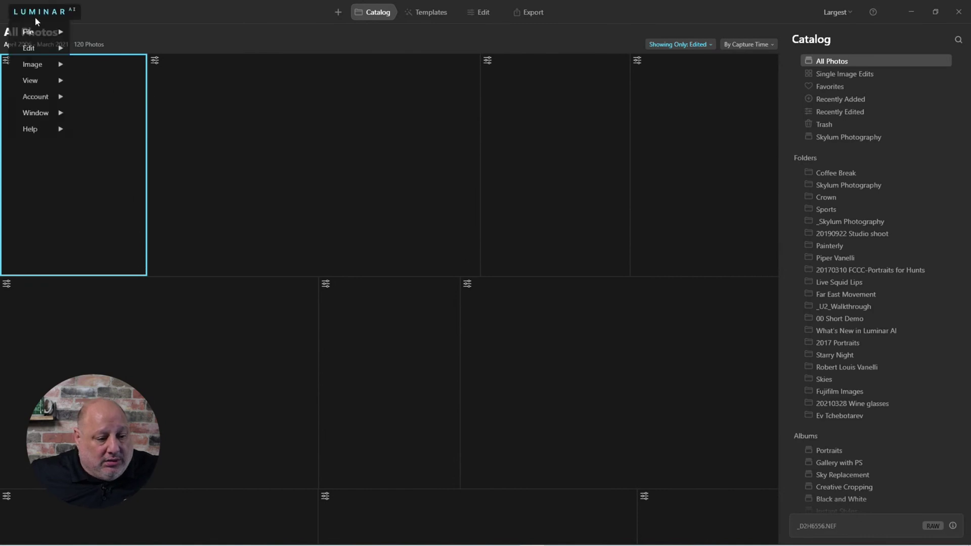
{"action": "mouse_move", "coordinate": [30, 32]}
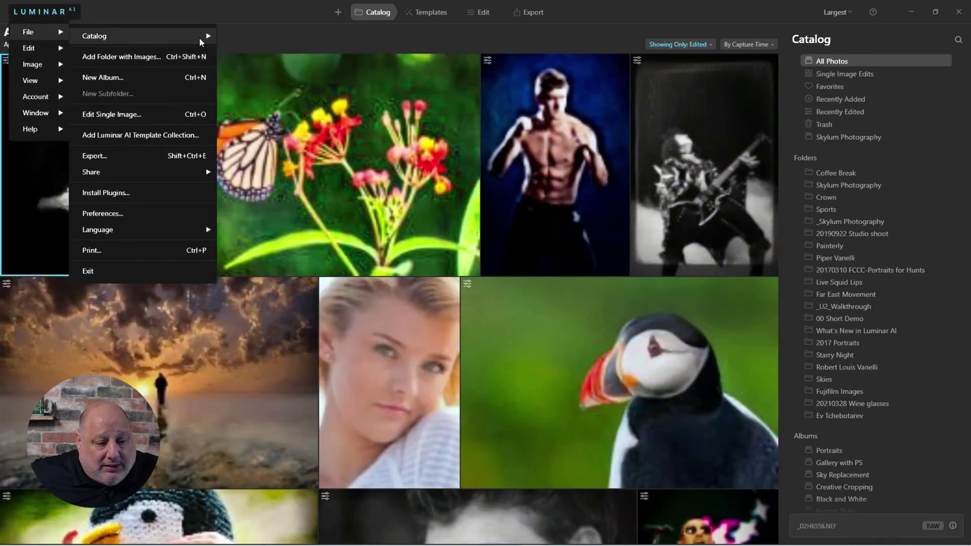
{"action": "mouse_move", "coordinate": [199, 37]}
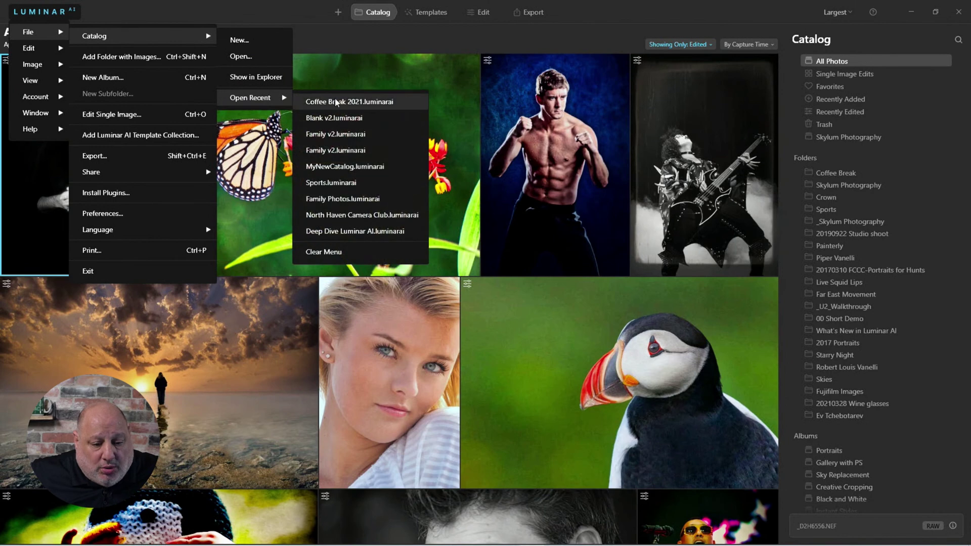
{"action": "left_click", "coordinate": [268, 78]}
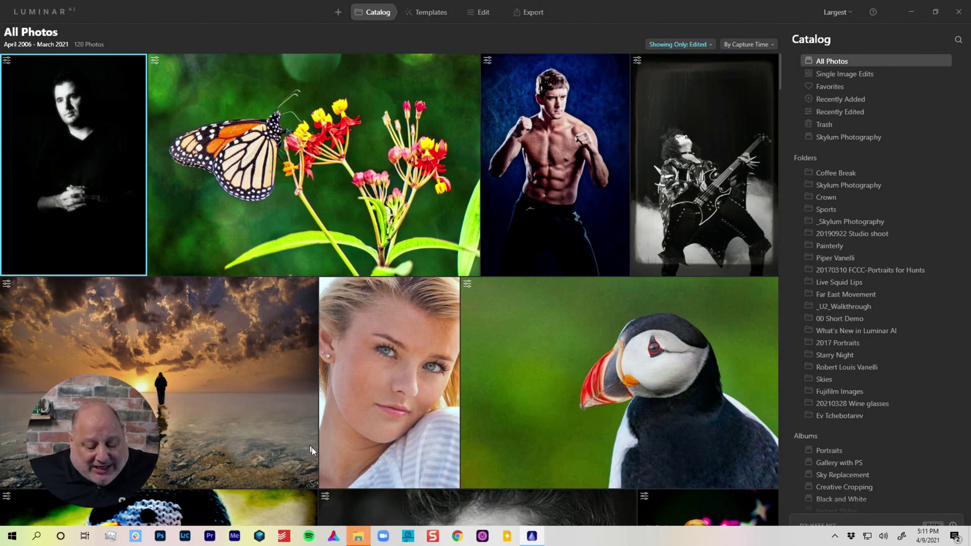
{"action": "left_click", "coordinate": [358, 536]}
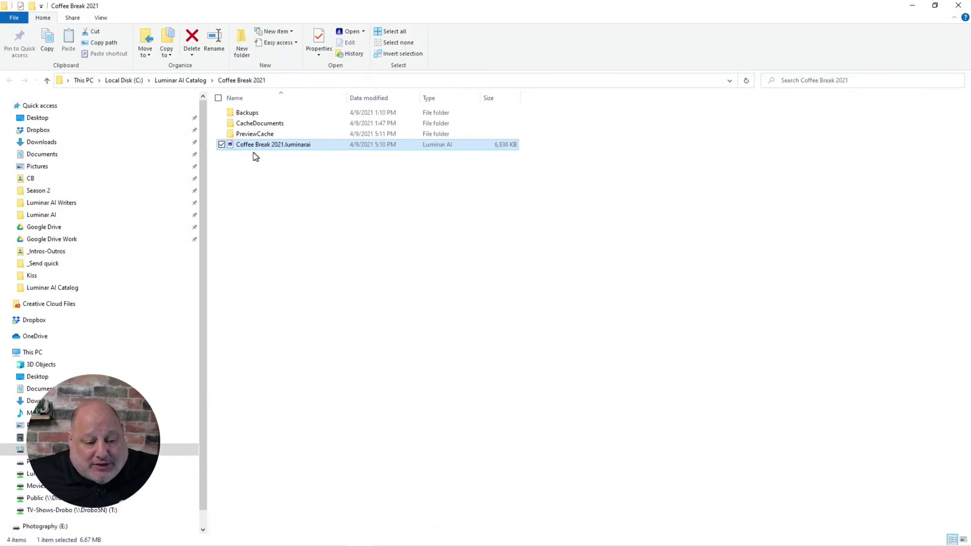
- Examine the catalog folders in Luminar AI Catalog and the catalog copies inside the Coffee Break 2021 Backups folder
{"action": "left_click", "coordinate": [186, 83]}
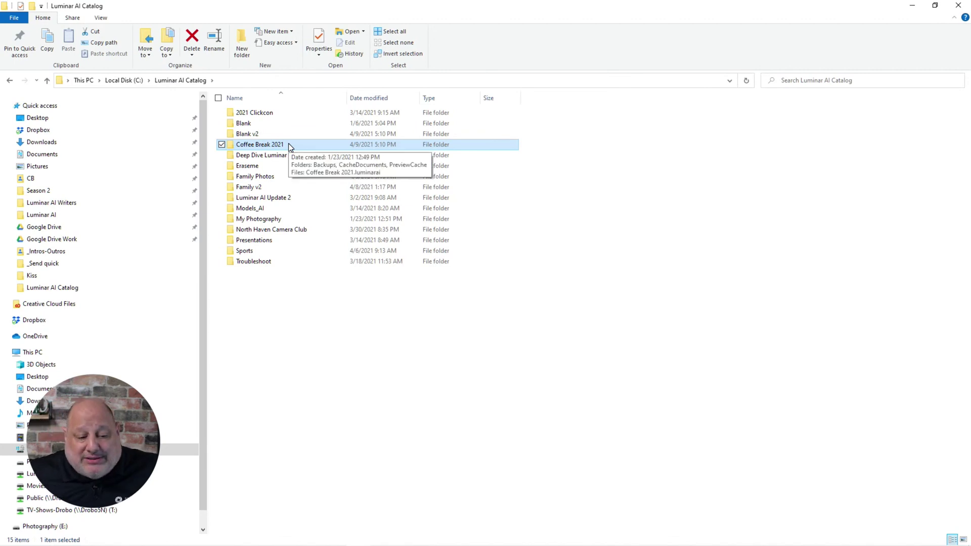
{"action": "double_click", "coordinate": [230, 145]}
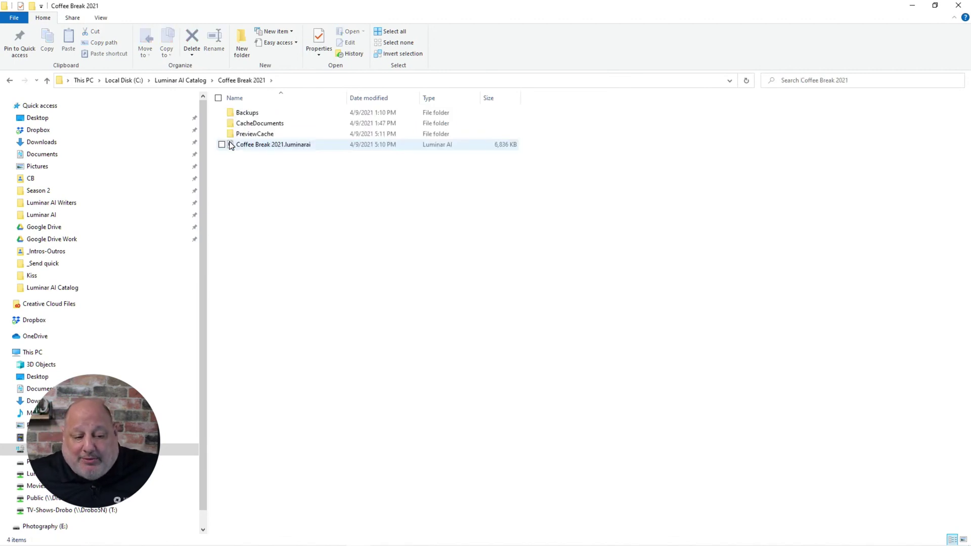
{"action": "double_click", "coordinate": [243, 113]}
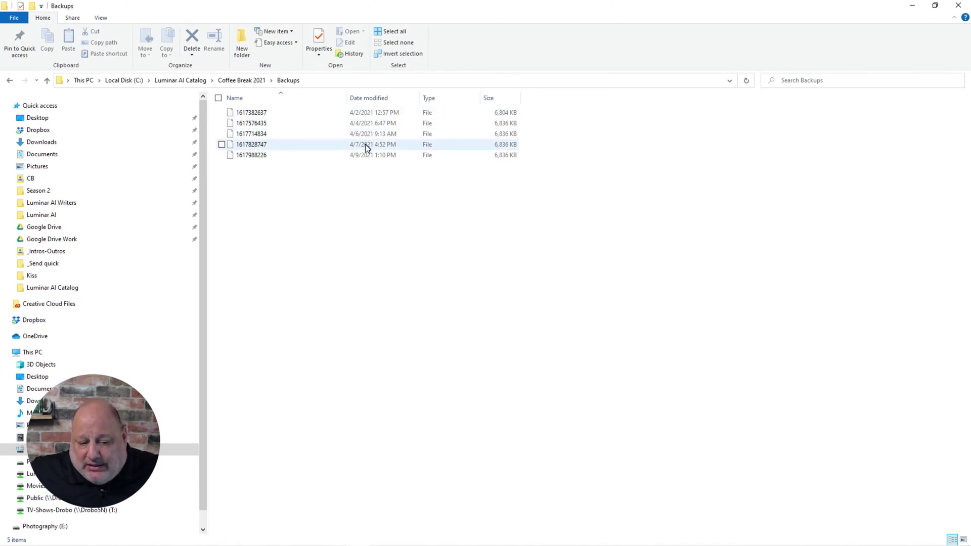
{"action": "left_click", "coordinate": [262, 145]}
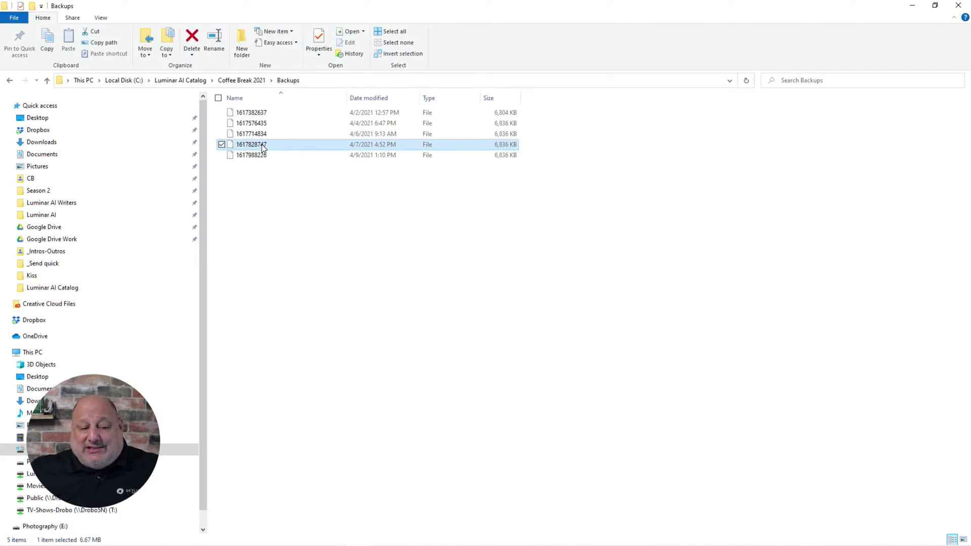
- Return to the Coffee Break 2021 folder, reopen Backups and show the most recent backup file's editable name, leaving it unchanged
{"action": "left_click", "coordinate": [261, 79]}
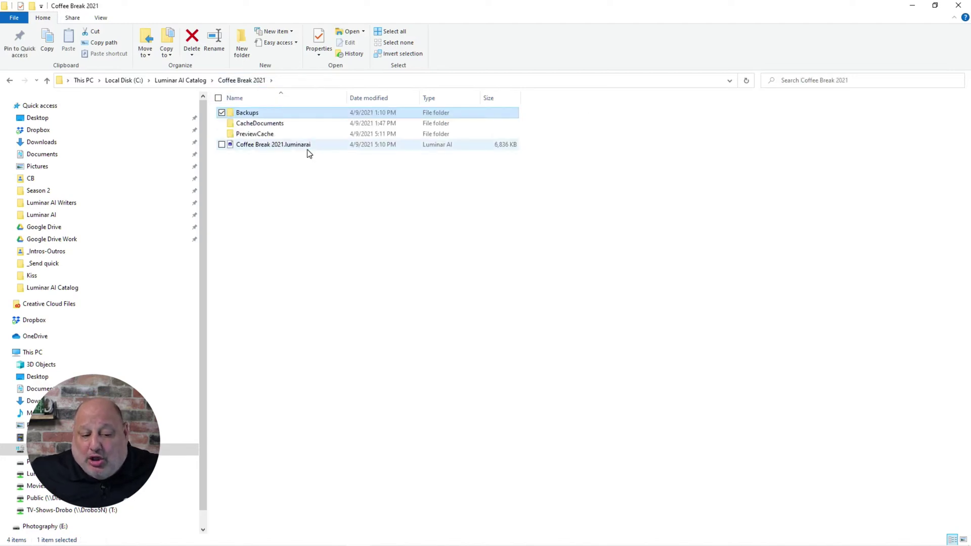
{"action": "double_click", "coordinate": [246, 114]}
{"action": "double_click", "coordinate": [266, 157]}
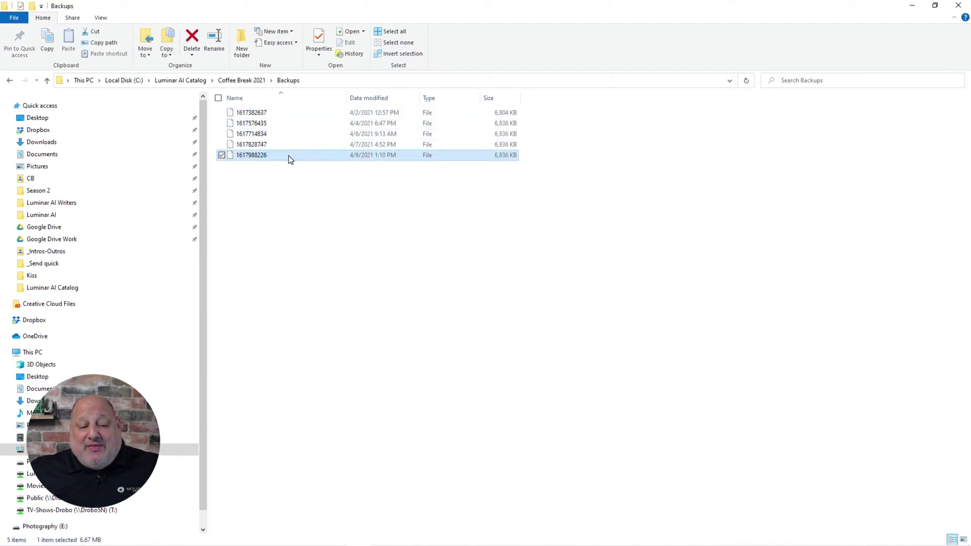
{"action": "left_click", "coordinate": [271, 156]}
{"action": "left_click", "coordinate": [271, 156]}
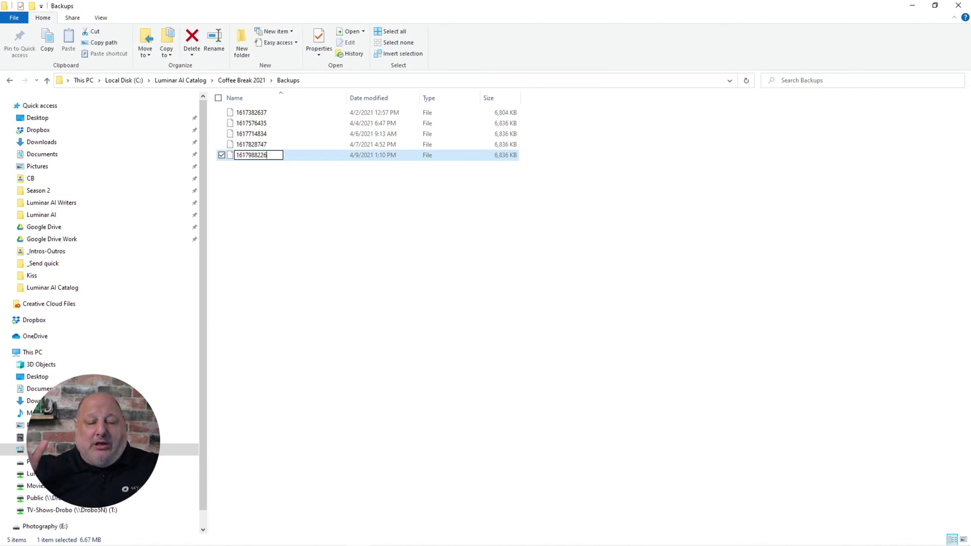
{"action": "left_click", "coordinate": [306, 183]}
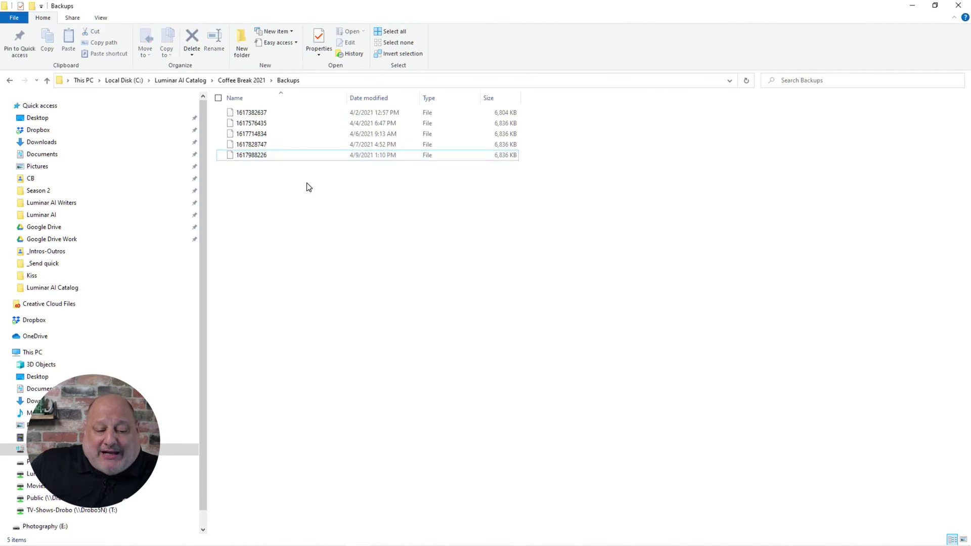
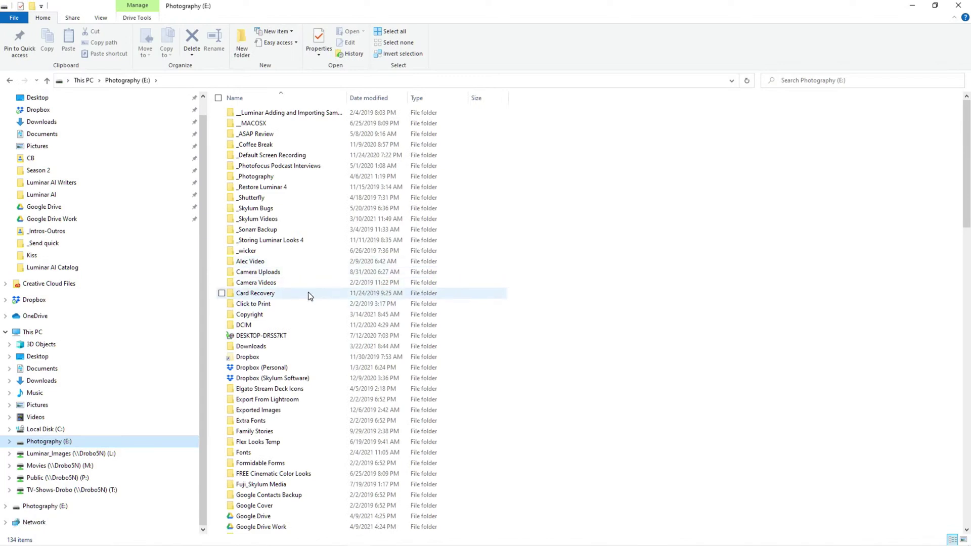
- Look through the Photography (E:) drive and open its _Photography folder
{"action": "left_click", "coordinate": [308, 293]}
{"action": "scroll", "coordinate": [308, 293], "scroll_direction": "down", "scroll_amount": 7}
{"action": "scroll", "coordinate": [309, 324], "scroll_direction": "up", "scroll_amount": 7}
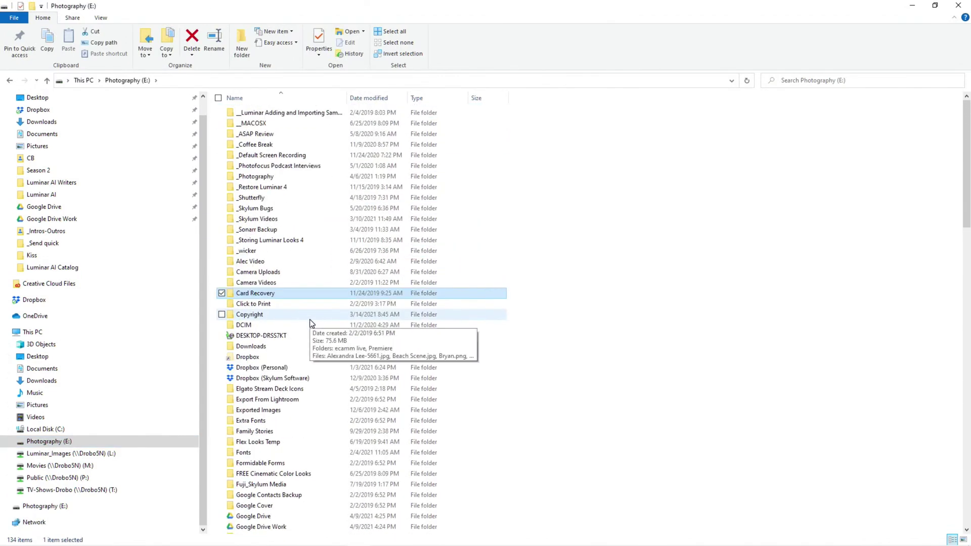
{"action": "double_click", "coordinate": [267, 180]}
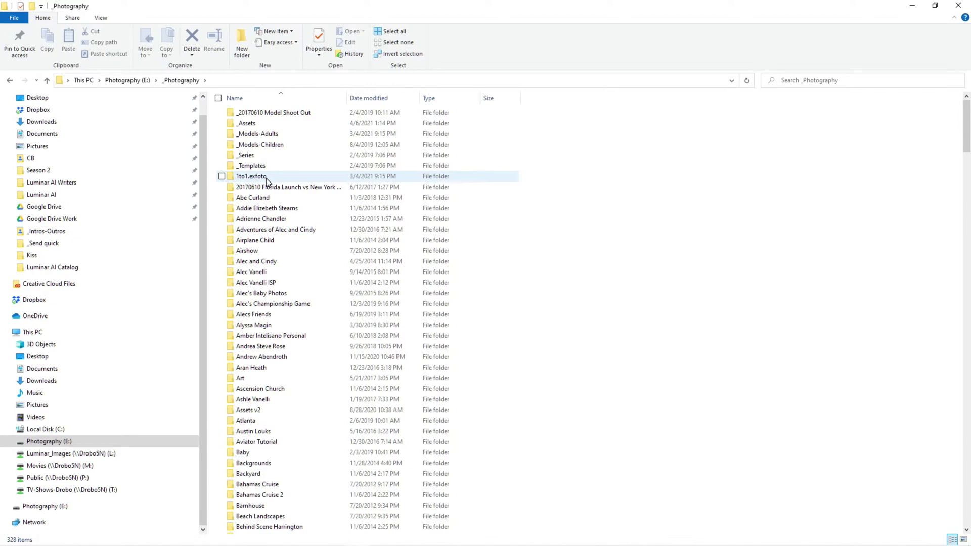
- Create a new folder named Botanical Gardens inside the _Photography folder
{"action": "right_click", "coordinate": [507, 168]}
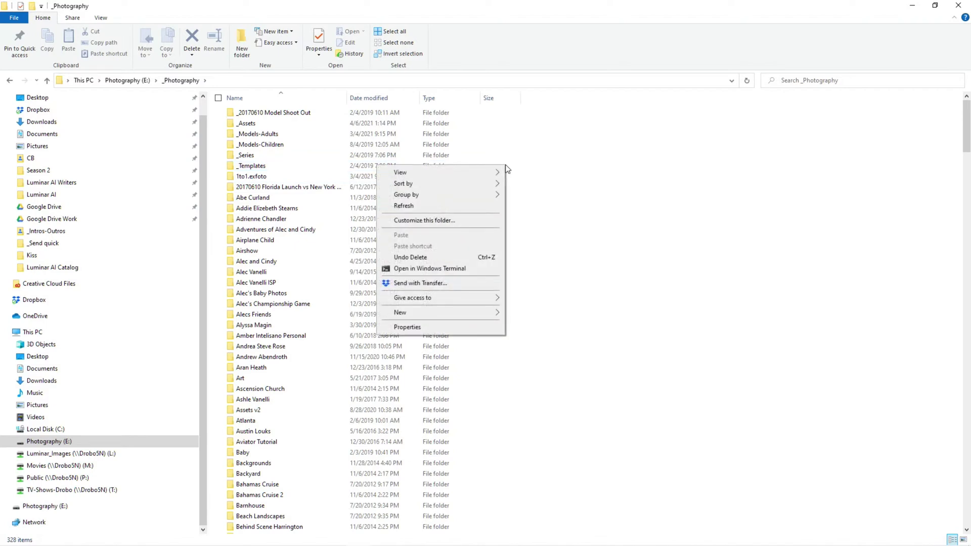
{"action": "mouse_move", "coordinate": [497, 314]}
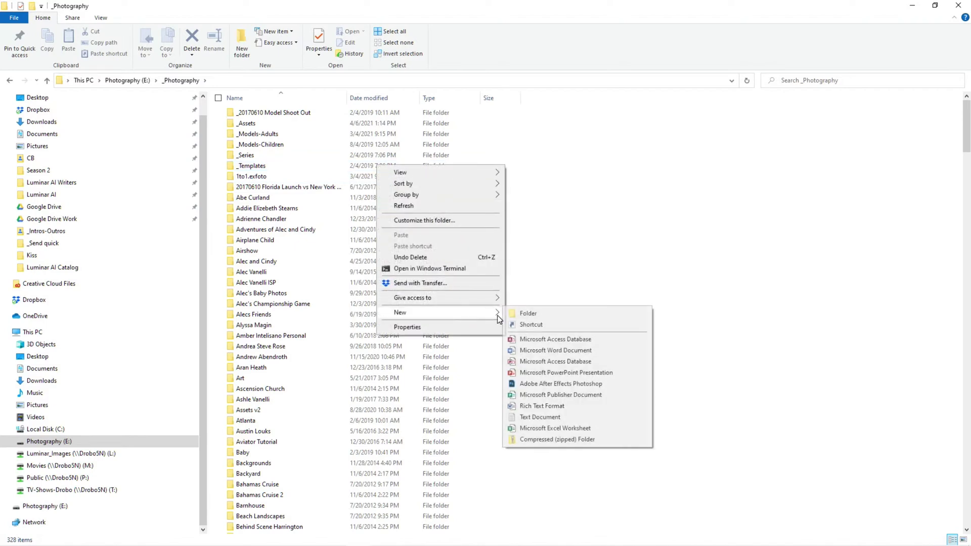
{"action": "left_click", "coordinate": [528, 313]}
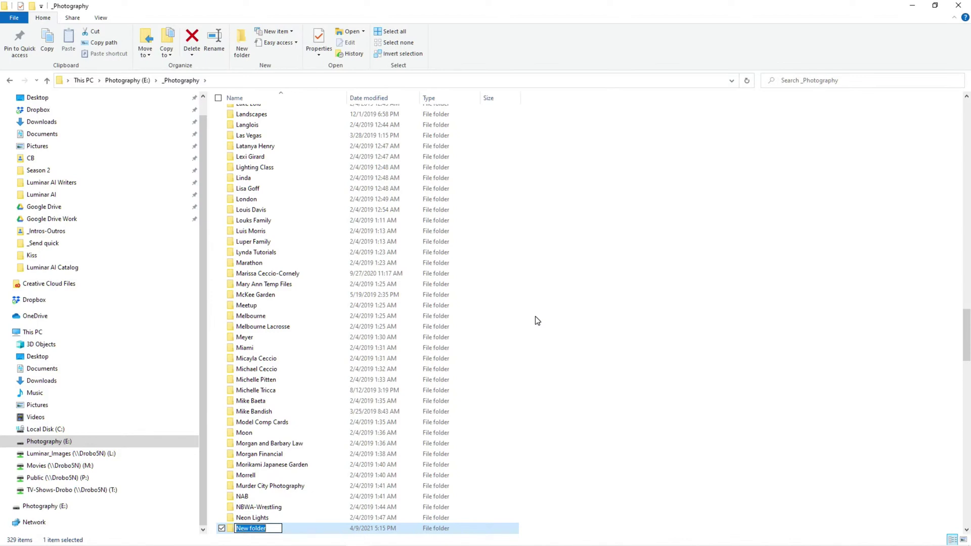
{"action": "type", "text": "Botanical Gardns"}
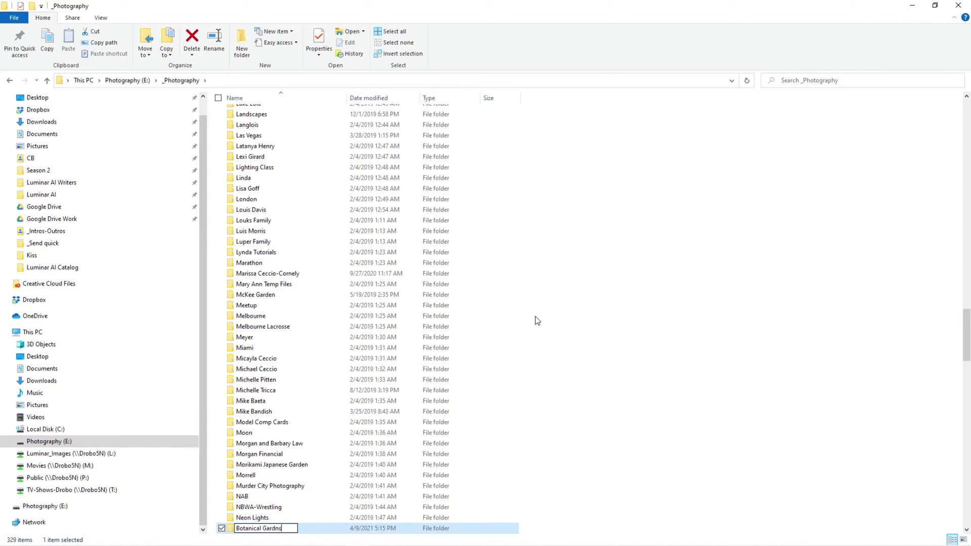
{"action": "key", "text": "BackSpace"}
{"action": "key", "text": "BackSpace"}
{"action": "type", "text": "ens"}
{"action": "key", "text": "Return"}
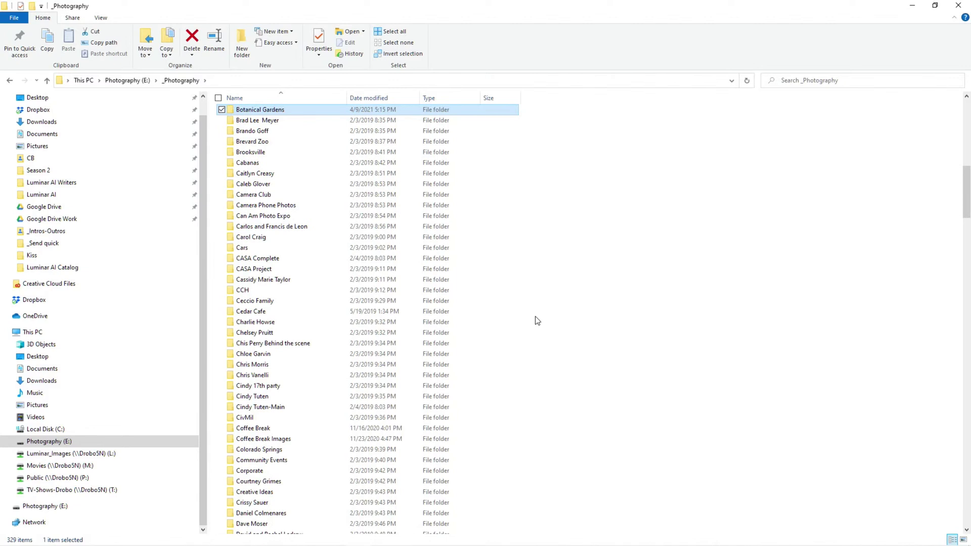
- Open Botanical Gardens and create a subfolder named My Garden in it
{"action": "double_click", "coordinate": [285, 111]}
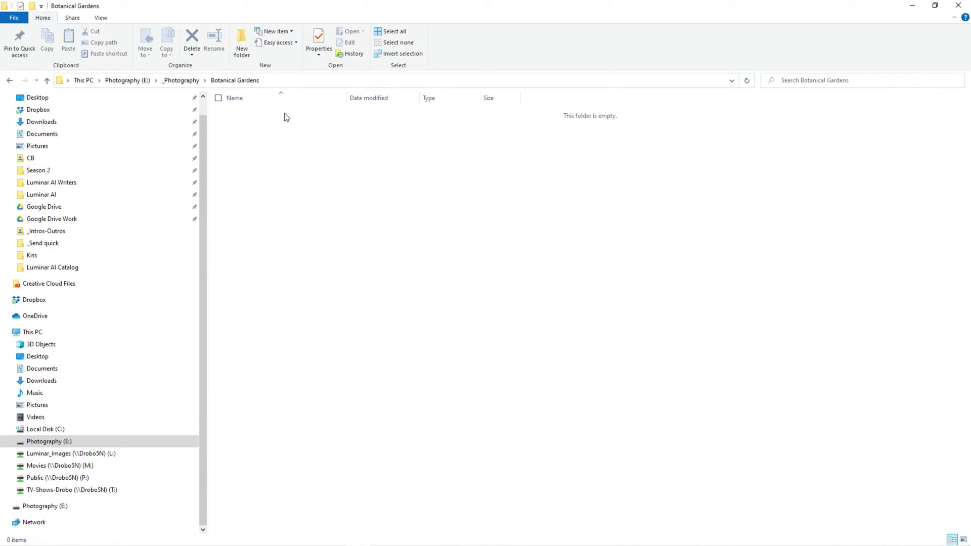
{"action": "right_click", "coordinate": [278, 120]}
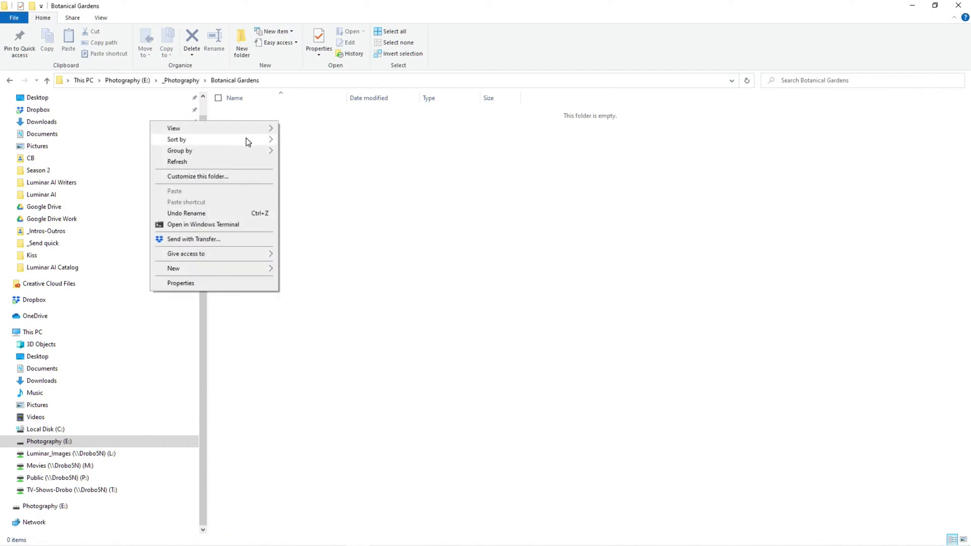
{"action": "mouse_move", "coordinate": [243, 268]}
{"action": "left_click", "coordinate": [309, 272]}
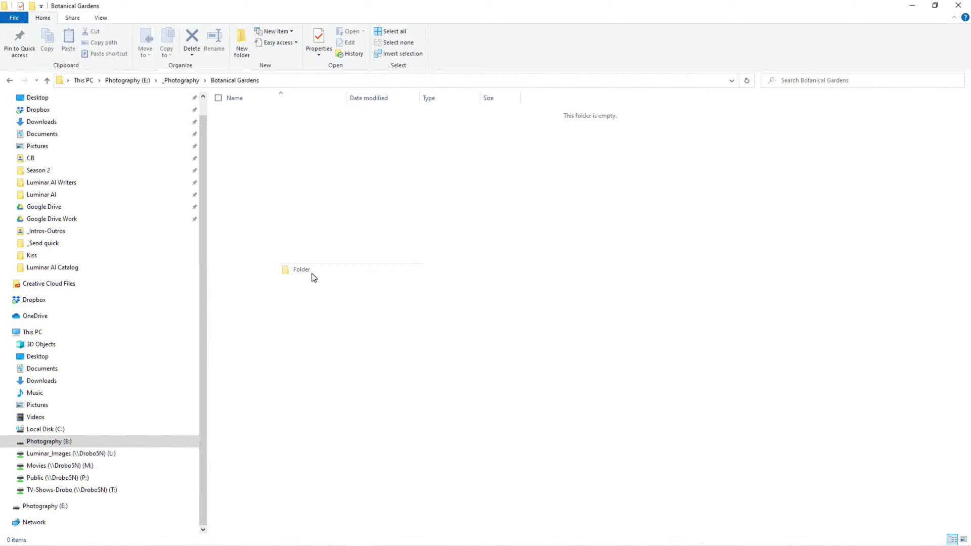
{"action": "type", "text": "My Gasrden"}
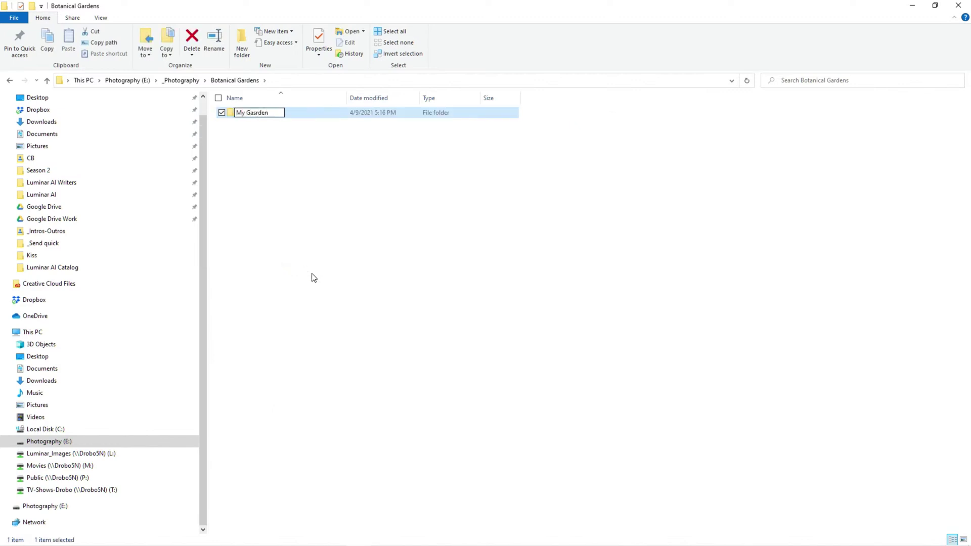
{"action": "key", "text": "ctrl+a"}
{"action": "double_click", "coordinate": [260, 113]}
{"action": "type", "text": "Garden"}
{"action": "key", "text": "Return"}
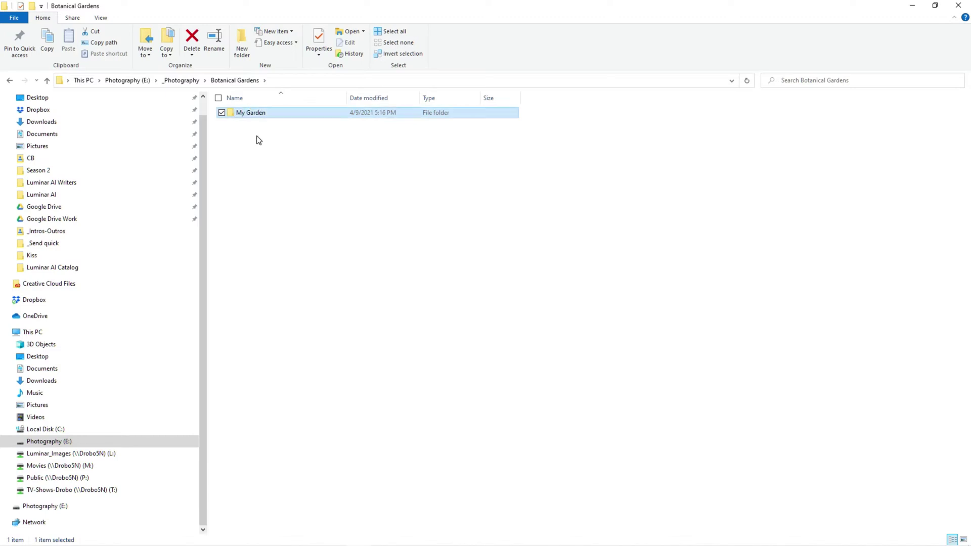
- Create a second subfolder named Leu Gardens in Botanical Gardens, then close File Explorer to return to Luminar AI
{"action": "left_click", "coordinate": [259, 140]}
{"action": "right_click", "coordinate": [257, 135]}
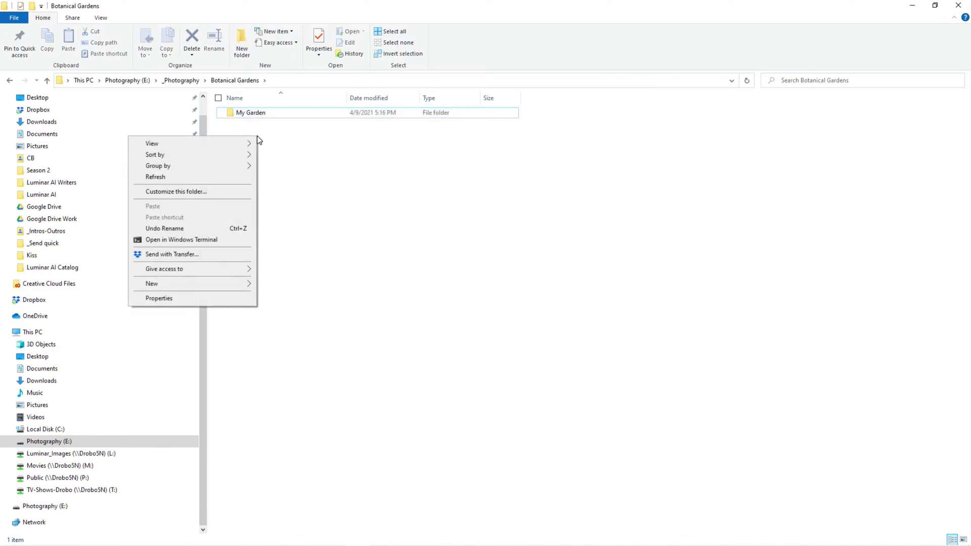
{"action": "mouse_move", "coordinate": [221, 284]}
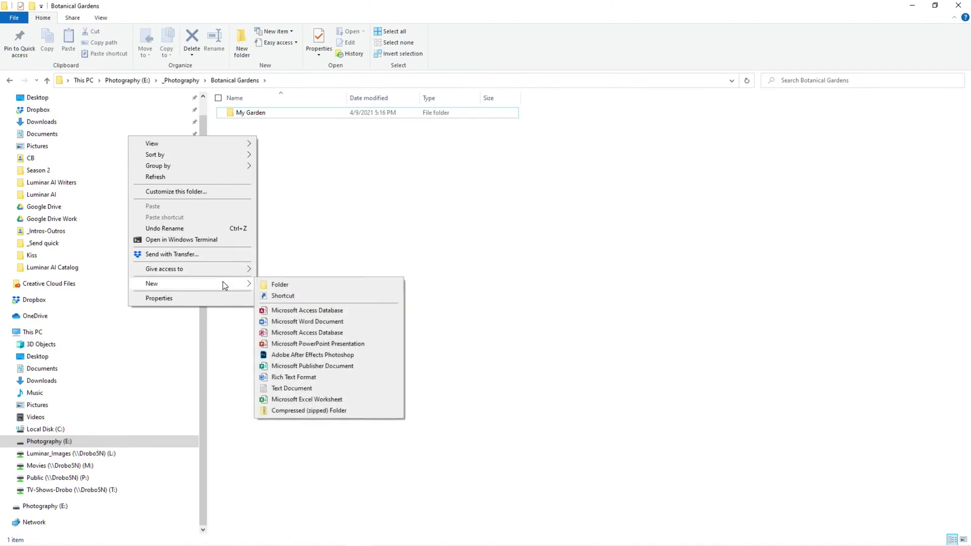
{"action": "left_click", "coordinate": [275, 284]}
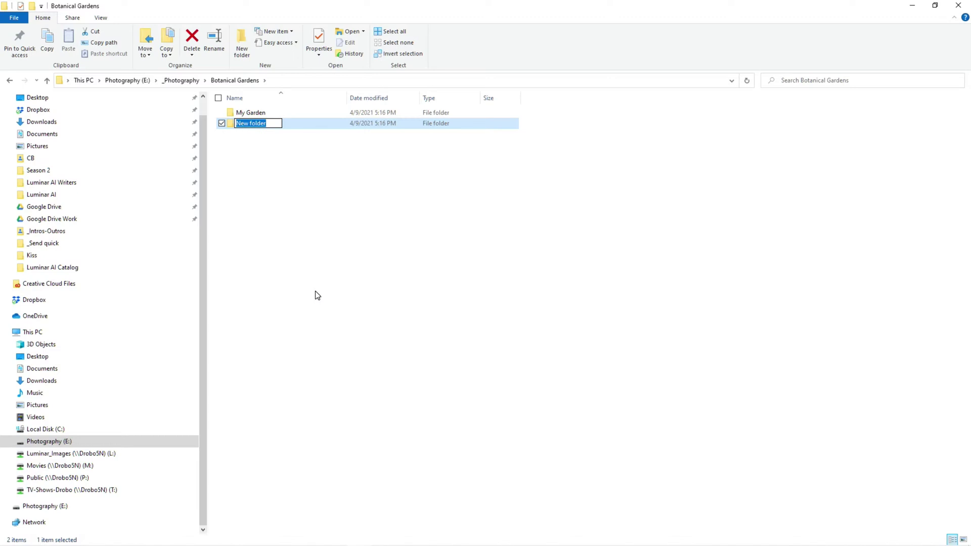
{"action": "type", "text": "Leu Gardens"}
{"action": "key", "text": "Return"}
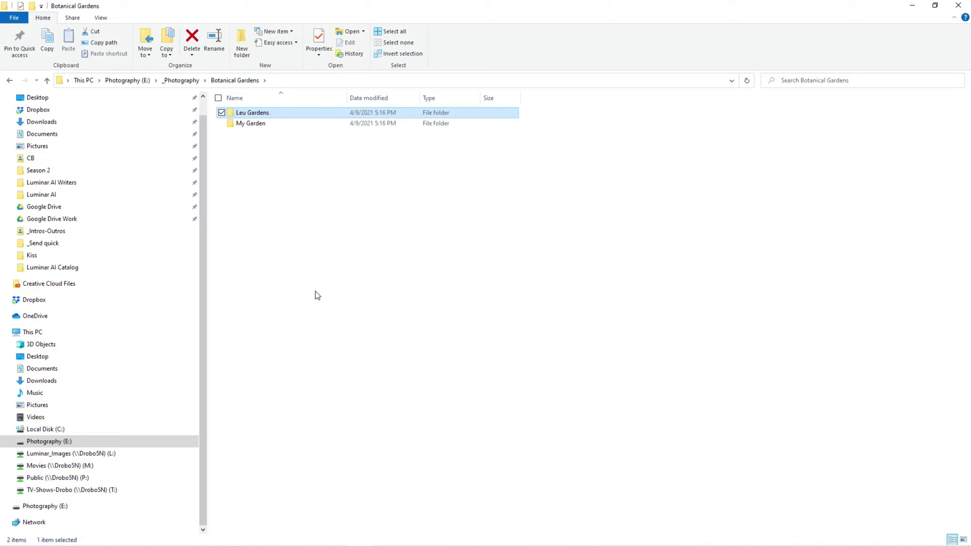
{"action": "left_click", "coordinate": [278, 153]}
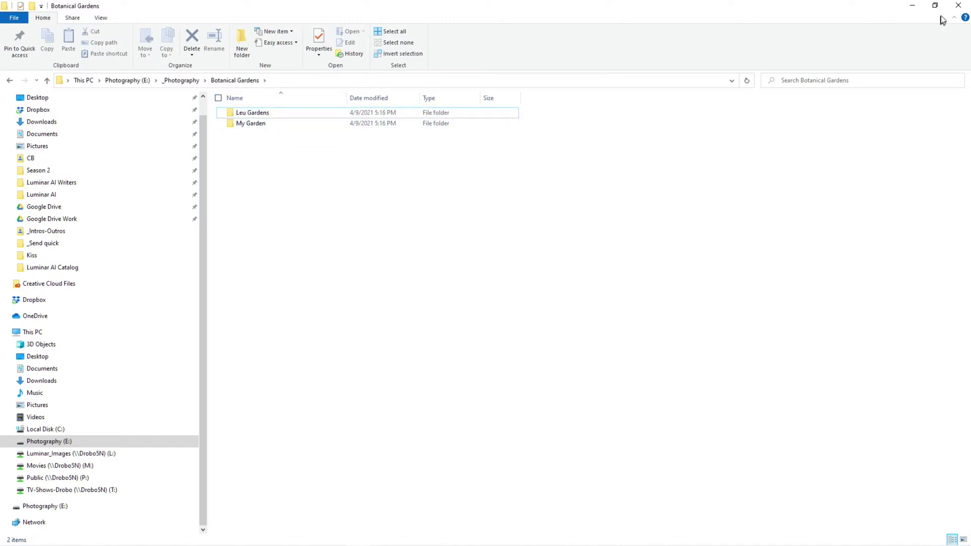
{"action": "left_click", "coordinate": [959, 6]}
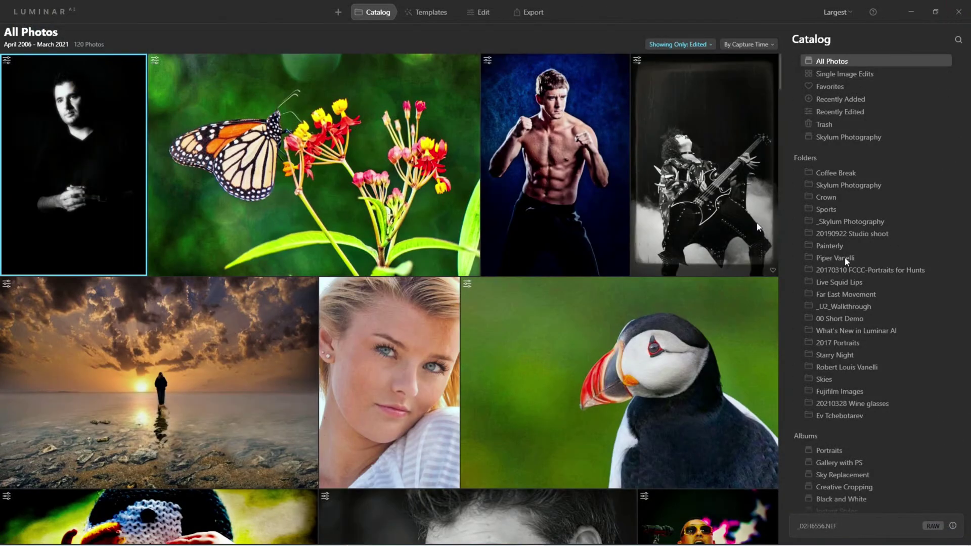
- Create a new catalog named Gardens in the Luminar AI Catalog folder on Local Disk (C:)
{"action": "left_click", "coordinate": [39, 13]}
{"action": "mouse_move", "coordinate": [29, 33]}
{"action": "mouse_move", "coordinate": [116, 34]}
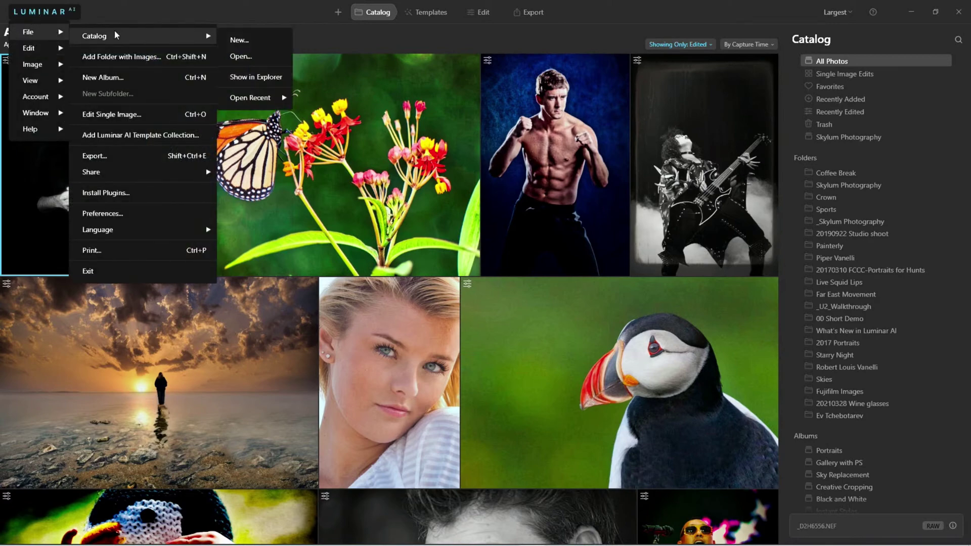
{"action": "left_click", "coordinate": [250, 44]}
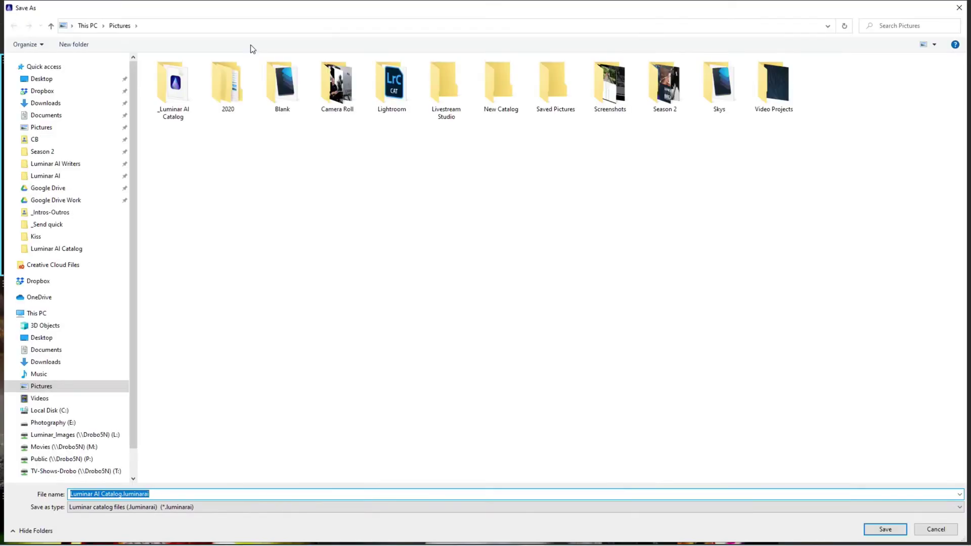
{"action": "left_click", "coordinate": [49, 410]}
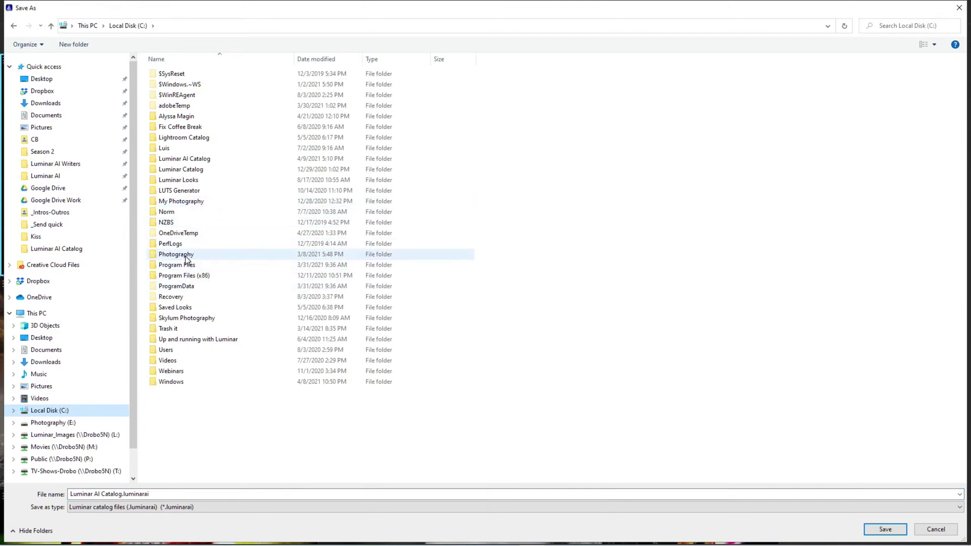
{"action": "left_click", "coordinate": [202, 160]}
{"action": "double_click", "coordinate": [202, 159]}
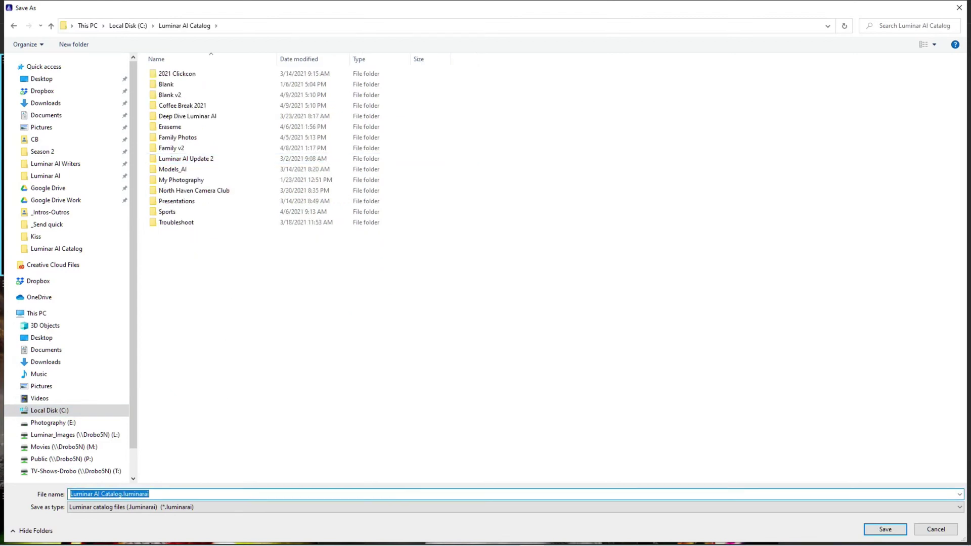
{"action": "type", "text": "Gardens"}
{"action": "key", "text": "Return"}
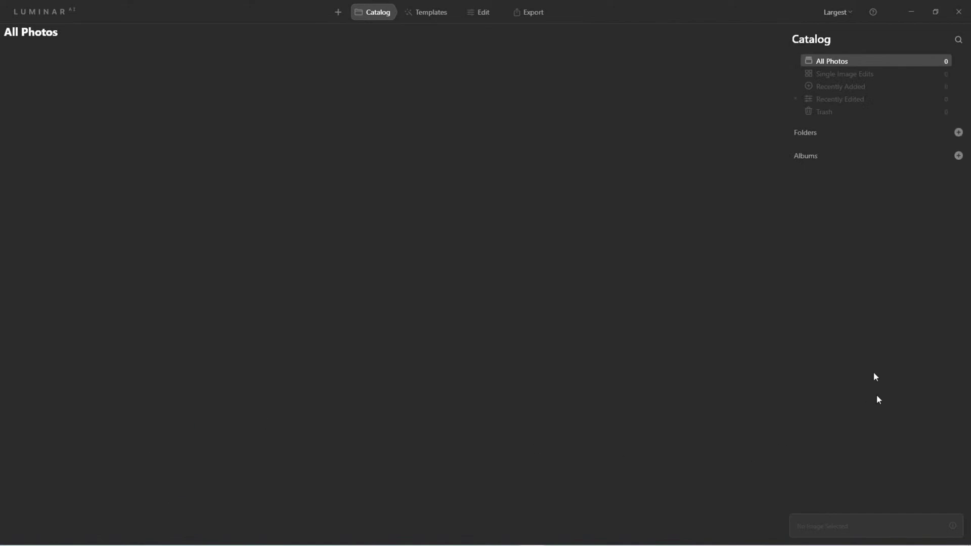
- Add the Botanical Gardens folder from _Photography on Photography (E:) to the catalog's folders
{"action": "left_click", "coordinate": [959, 132]}
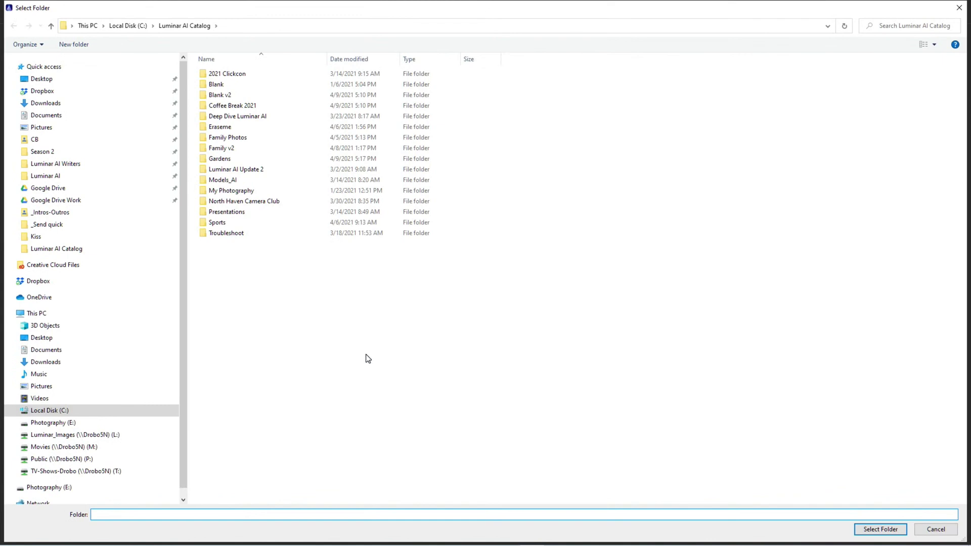
{"action": "left_click", "coordinate": [87, 423]}
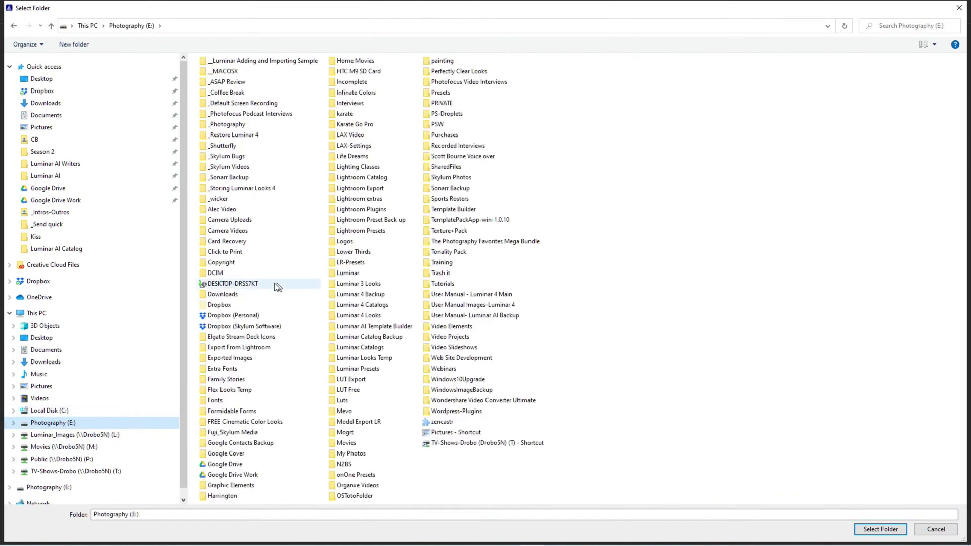
{"action": "double_click", "coordinate": [235, 124]}
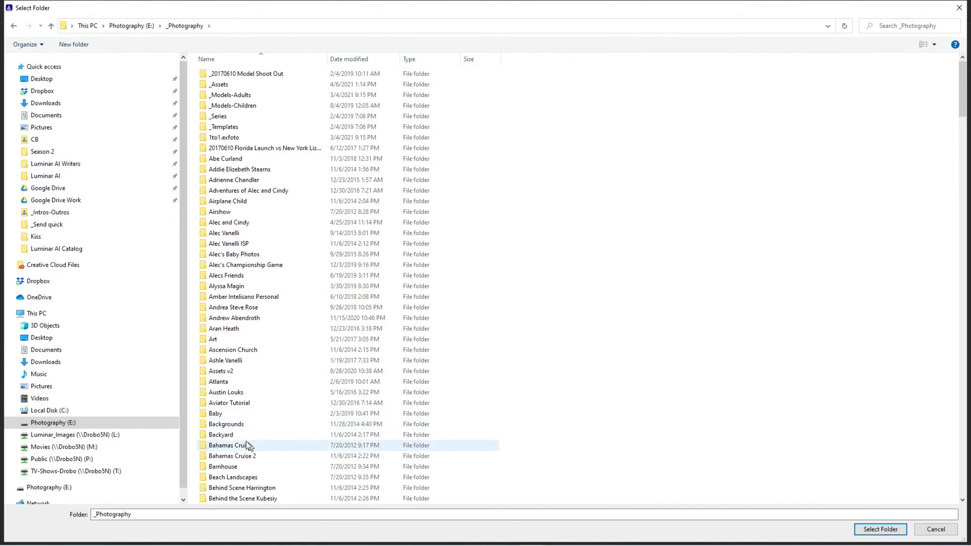
{"action": "scroll", "coordinate": [247, 490], "scroll_direction": "down", "scroll_amount": 3}
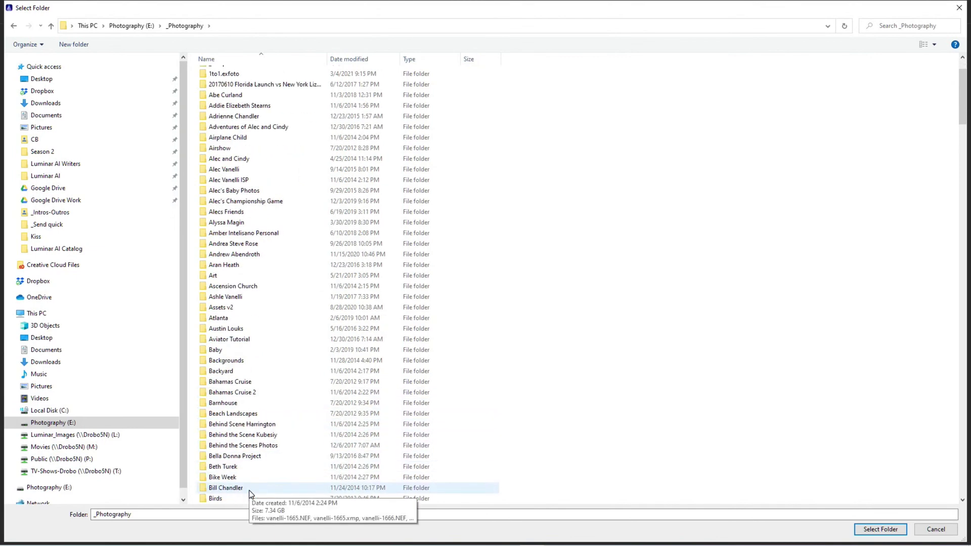
{"action": "scroll", "coordinate": [247, 490], "scroll_direction": "down", "scroll_amount": 4}
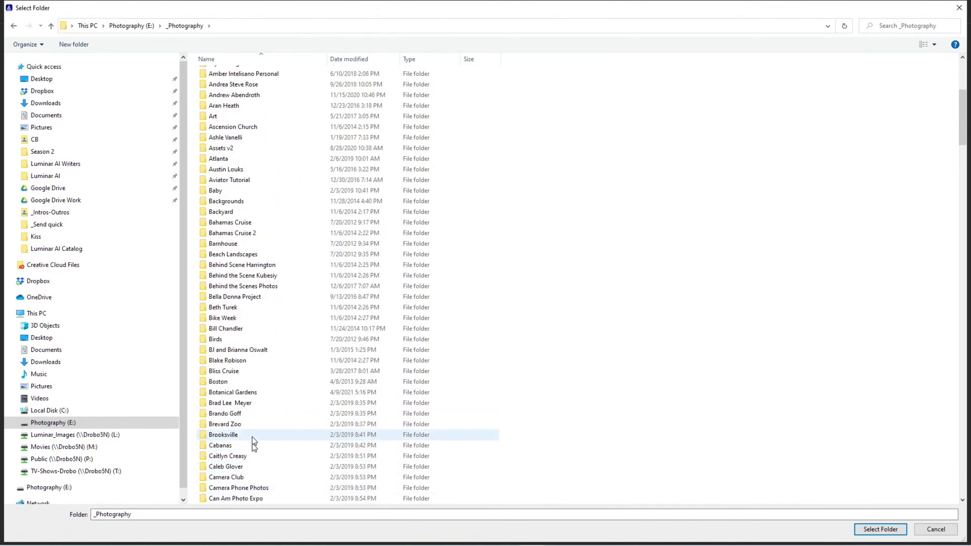
{"action": "left_click", "coordinate": [257, 393]}
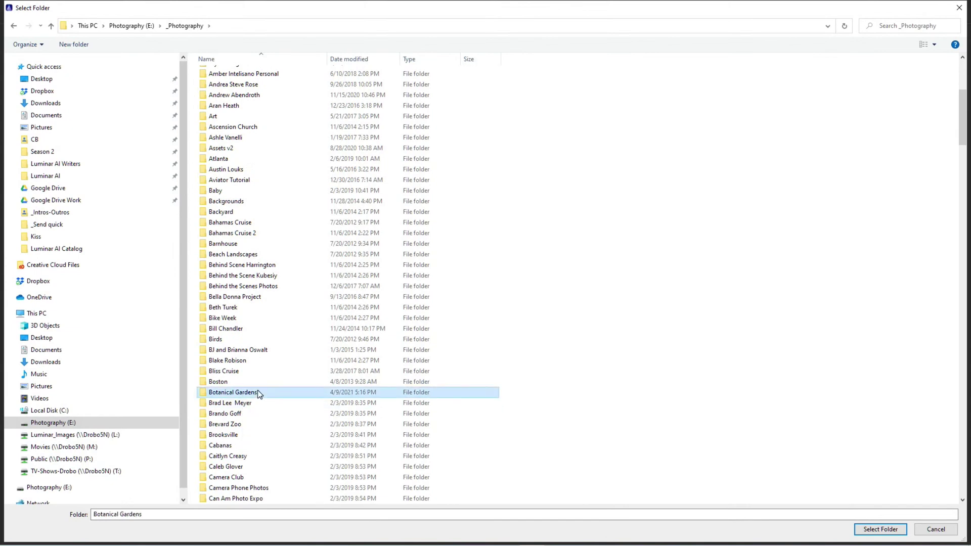
{"action": "left_click", "coordinate": [880, 530]}
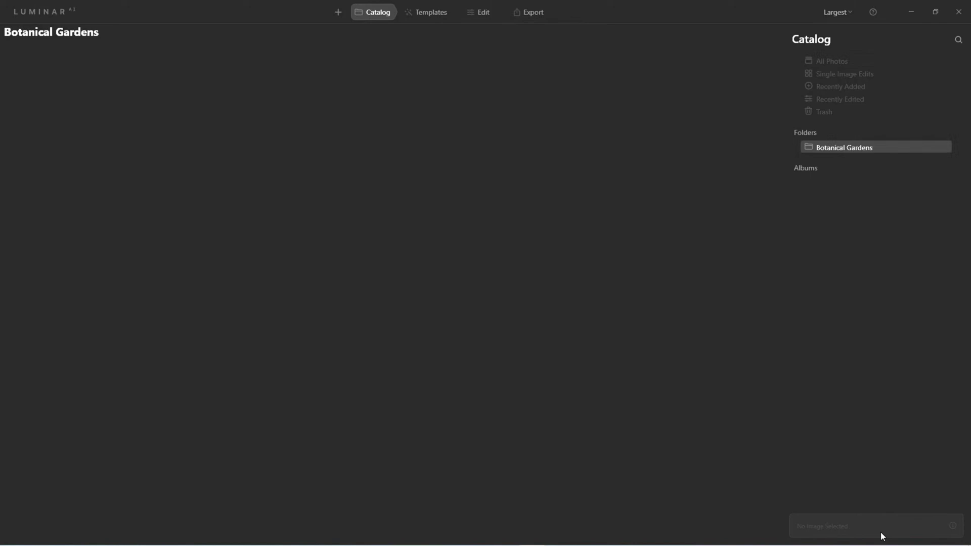
- Expand Botanical Gardens in the catalog's folder list and show that folder in File Explorer
{"action": "left_click", "coordinate": [796, 147]}
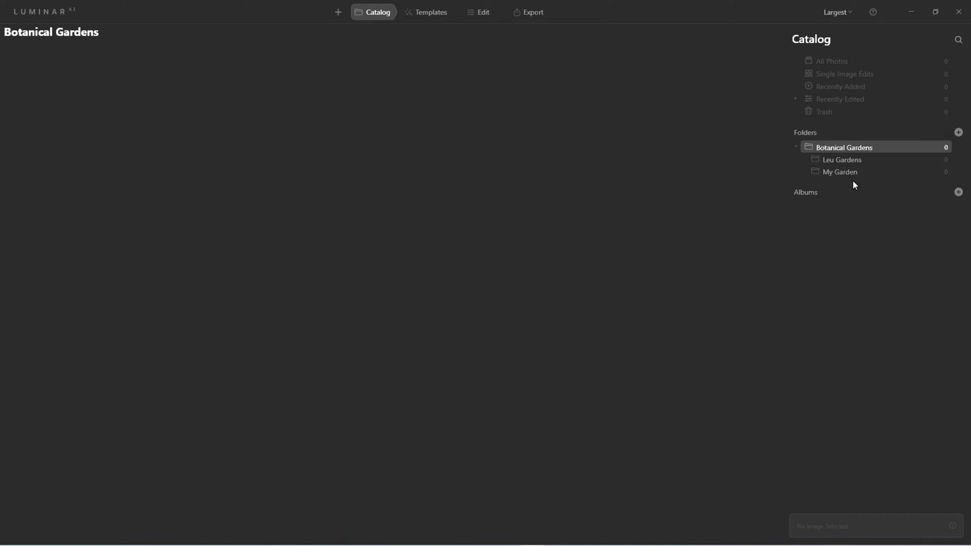
{"action": "right_click", "coordinate": [871, 148]}
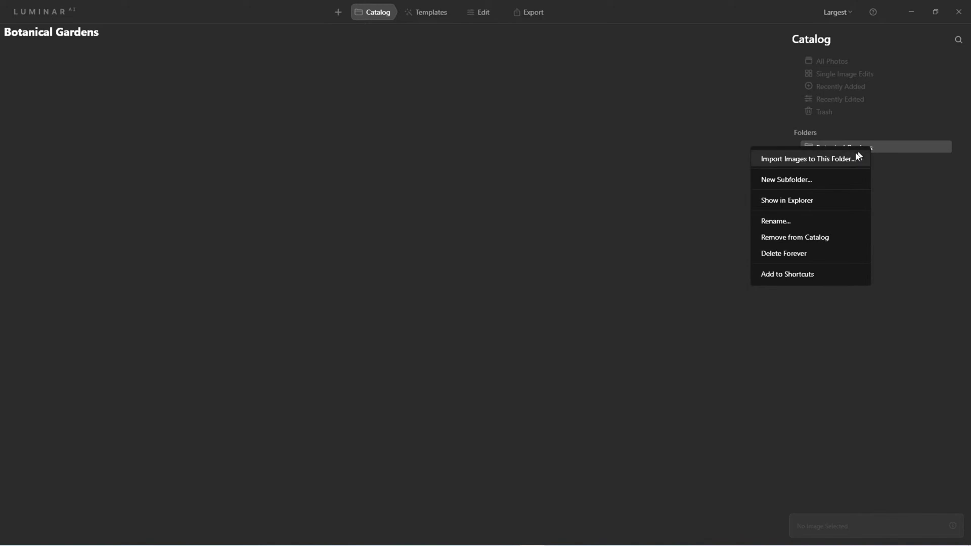
{"action": "left_click", "coordinate": [803, 200]}
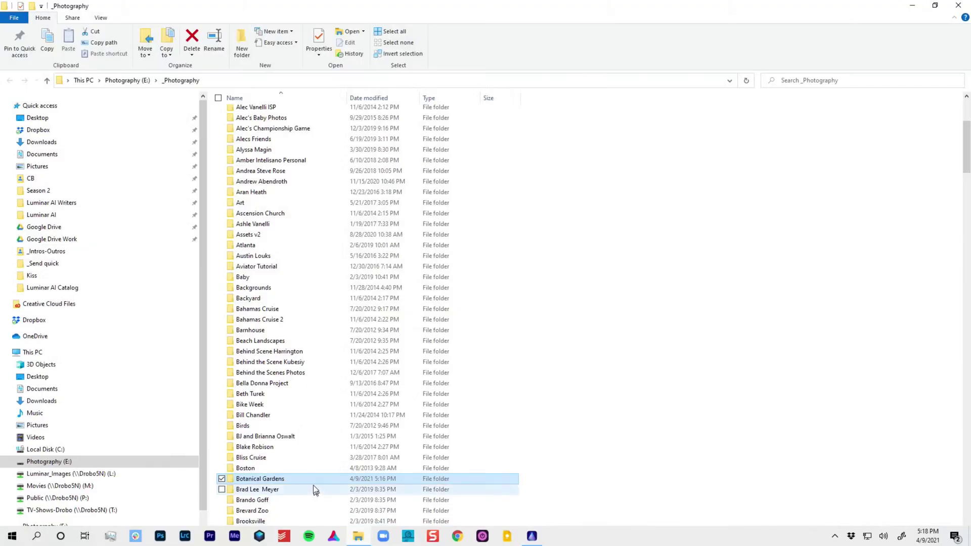
- Open Botanical Gardens on disk, create a subfolder named Florids Tech in it, and close File Explorer to return to Luminar AI
{"action": "double_click", "coordinate": [279, 480]}
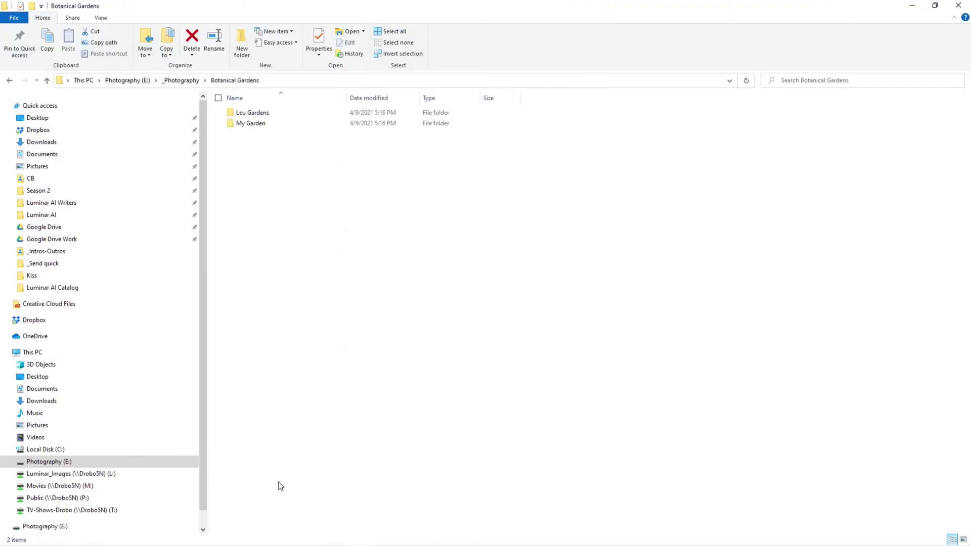
{"action": "right_click", "coordinate": [265, 165]}
{"action": "mouse_move", "coordinate": [255, 312]}
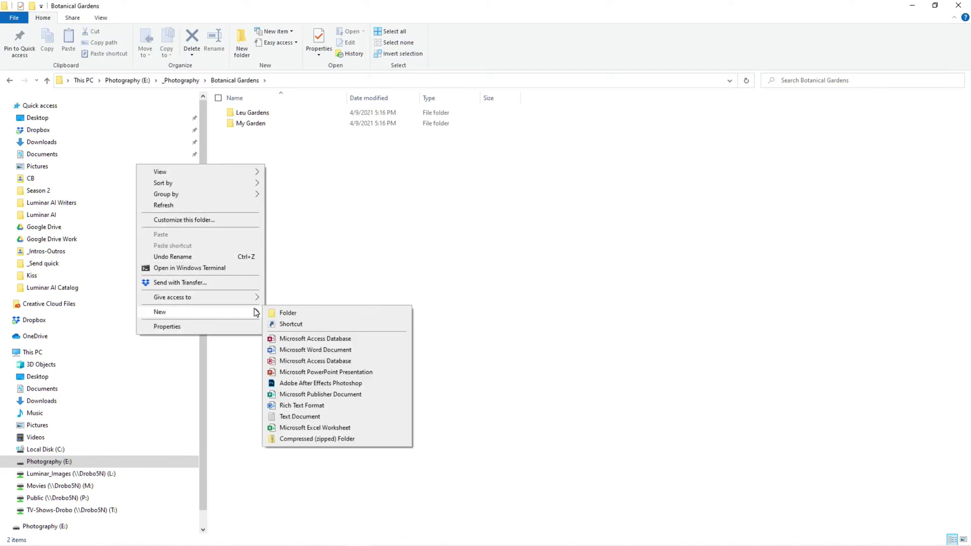
{"action": "left_click", "coordinate": [297, 312]}
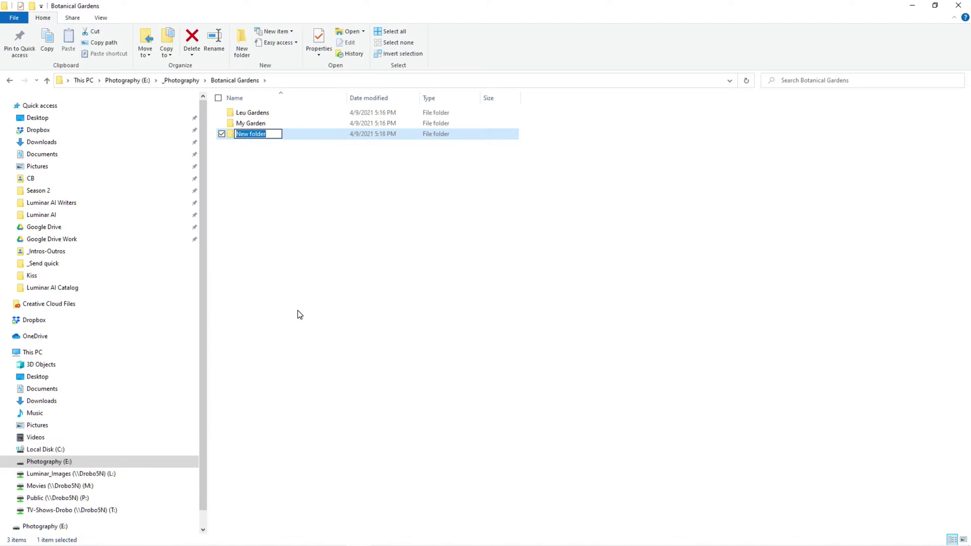
{"action": "type", "text": "Florids Tech"}
{"action": "key", "text": "Return"}
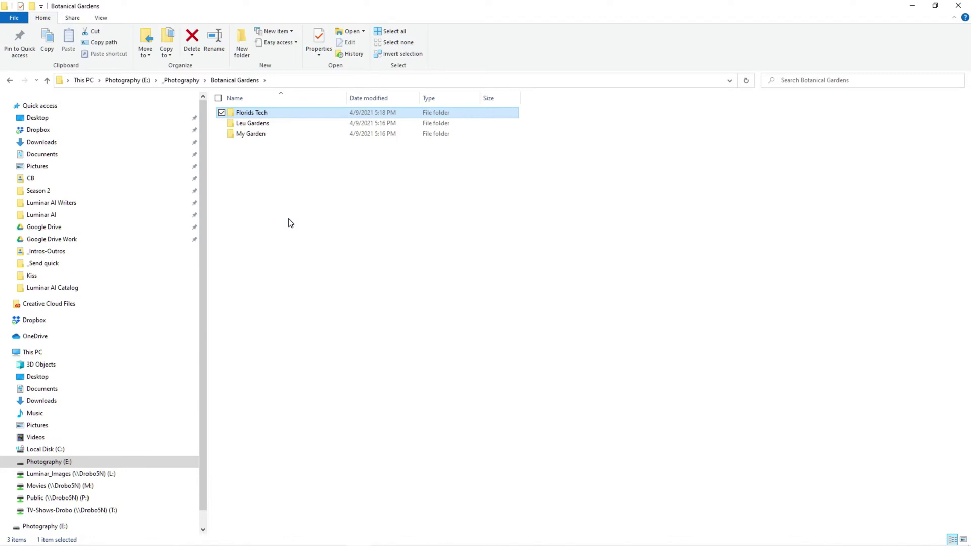
{"action": "left_click", "coordinate": [959, 6]}
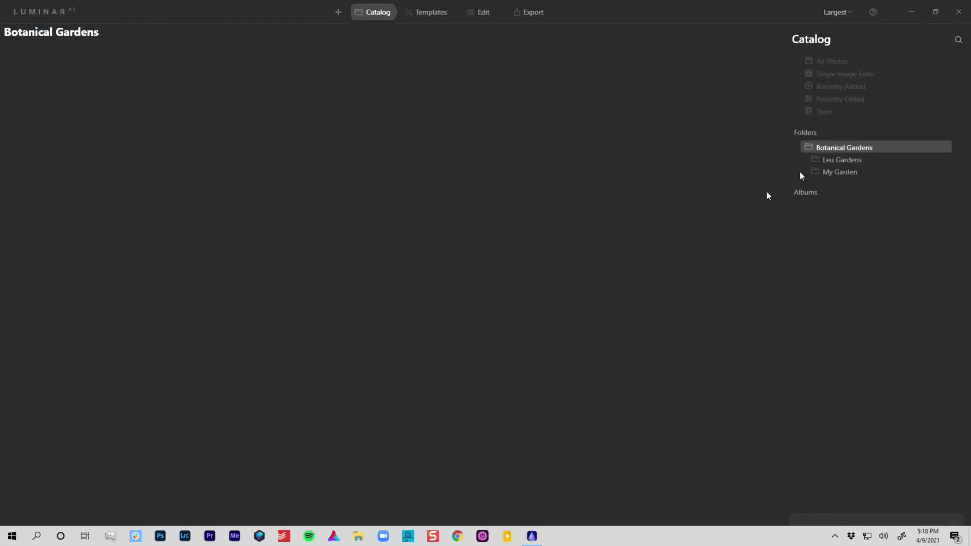
- Refresh the Botanical Gardens folder list in the catalog and check its subfolders, including Florids Tech and Leu Gardens
{"action": "left_click", "coordinate": [833, 65]}
{"action": "left_click", "coordinate": [843, 142]}
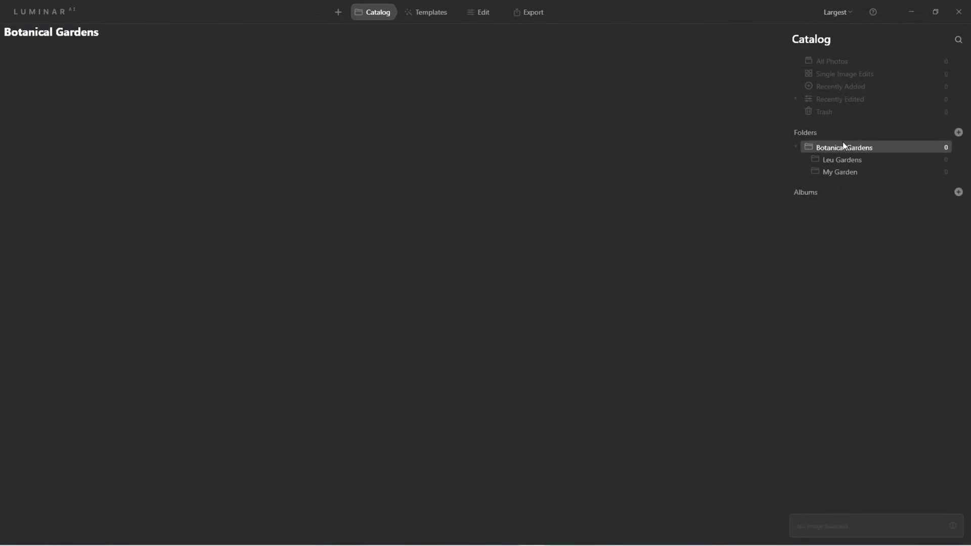
{"action": "left_click", "coordinate": [797, 147]}
{"action": "left_click", "coordinate": [796, 146]}
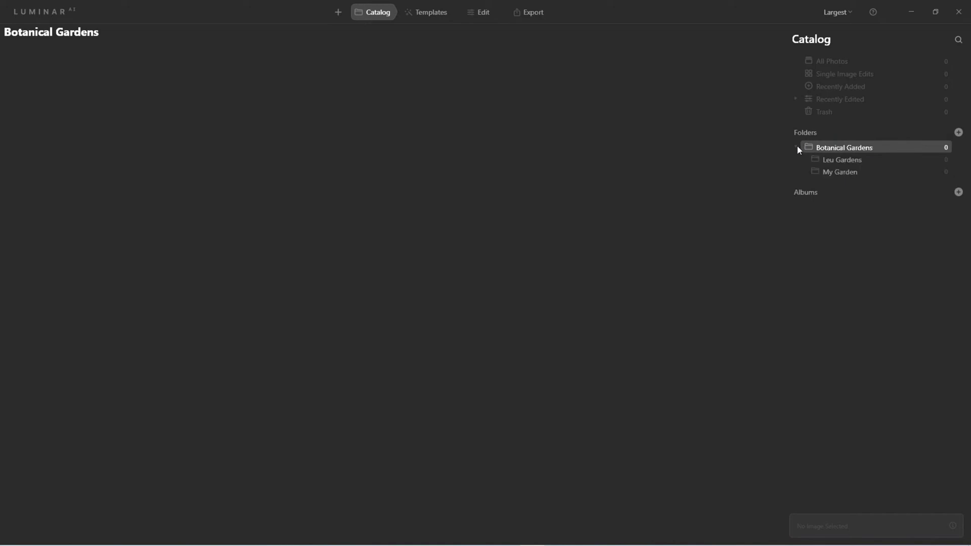
{"action": "left_click", "coordinate": [837, 172]}
{"action": "left_click", "coordinate": [840, 160]}
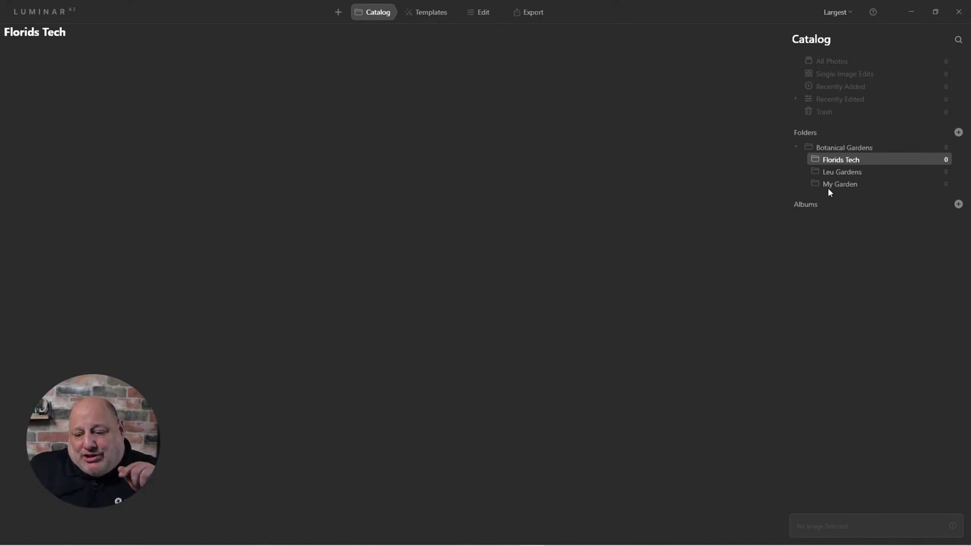
{"action": "left_click", "coordinate": [845, 171]}
{"action": "left_click", "coordinate": [849, 156]}
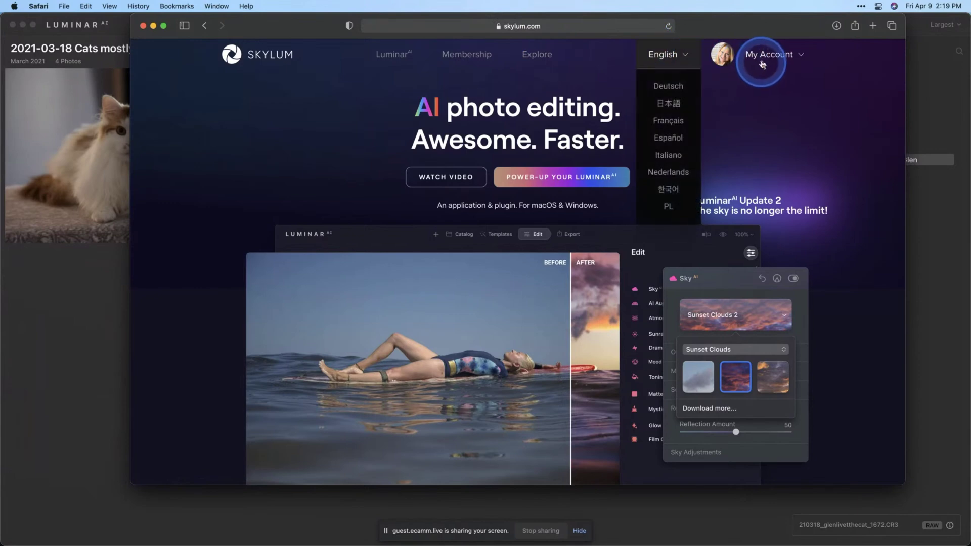
- In Safari on skylum.com, open the account's Luminar X Membership page and review its new assets, tutorials, templates and skies
{"action": "mouse_move", "coordinate": [764, 58]}
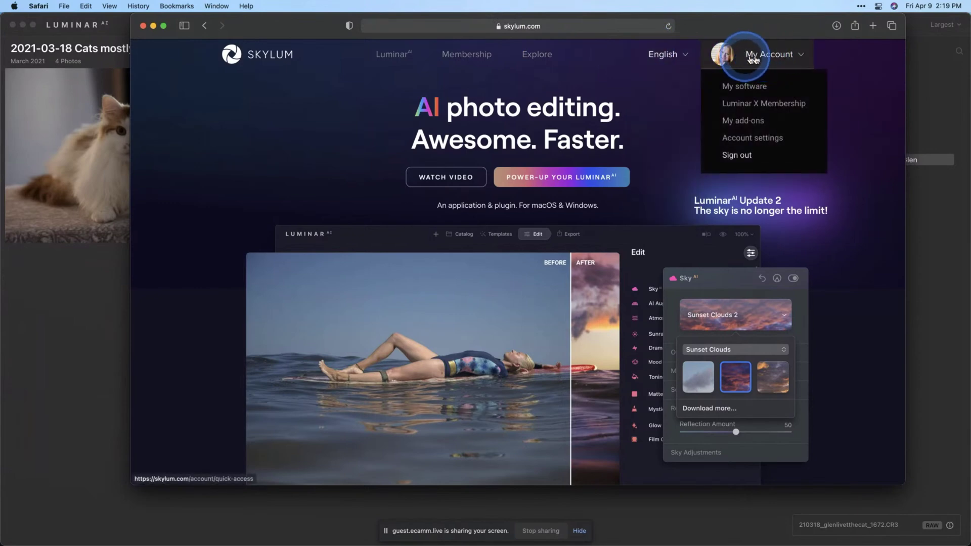
{"action": "left_click", "coordinate": [751, 103]}
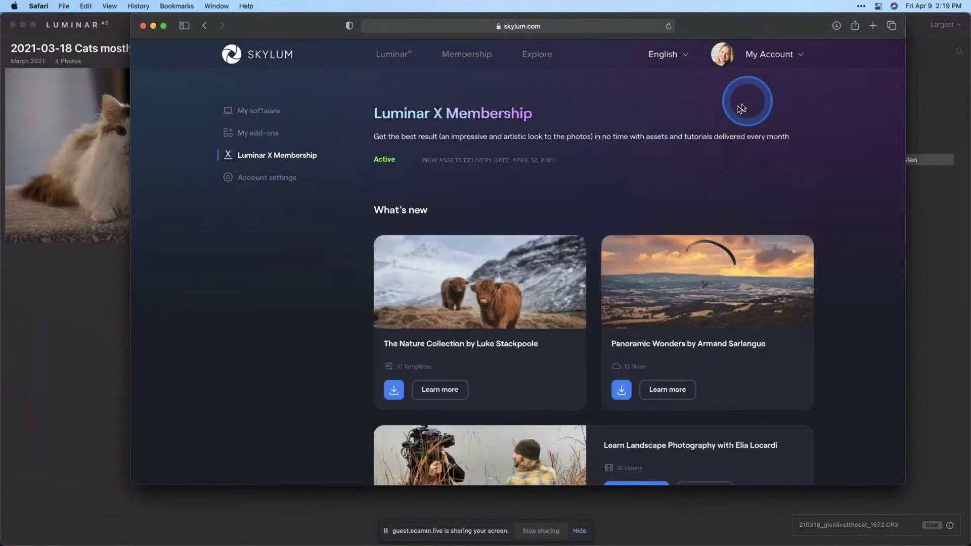
{"action": "scroll", "coordinate": [442, 212], "scroll_direction": "down", "scroll_amount": 4}
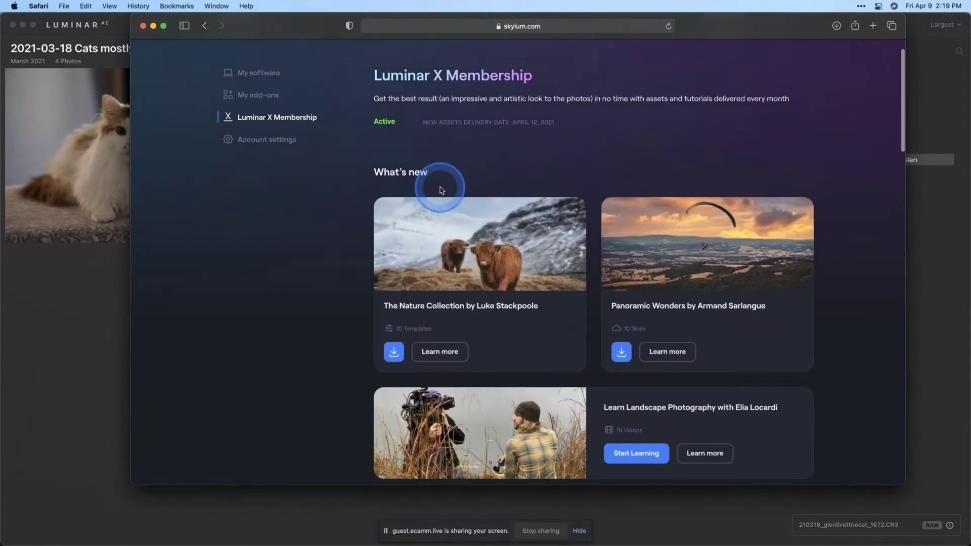
{"action": "scroll", "coordinate": [582, 216], "scroll_direction": "down", "scroll_amount": 10}
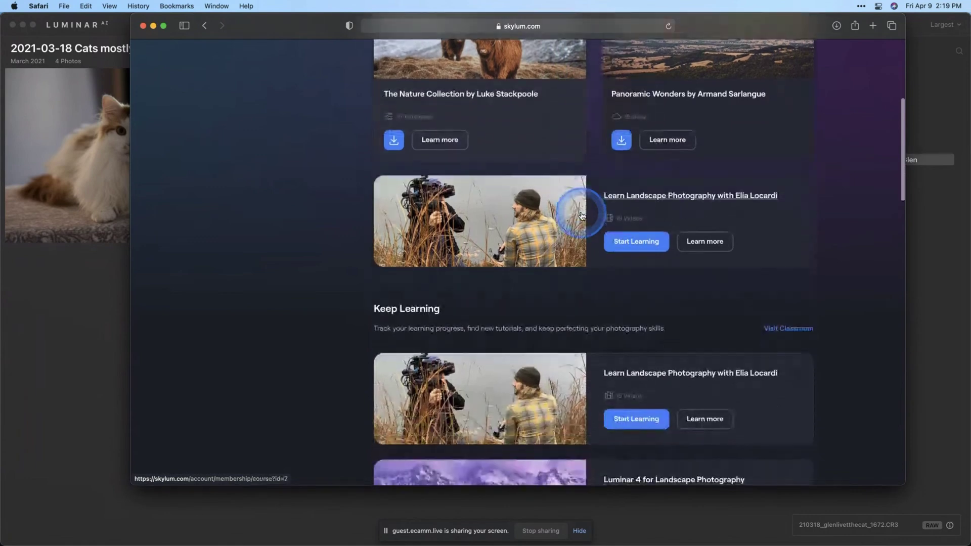
{"action": "scroll", "coordinate": [576, 220], "scroll_direction": "down", "scroll_amount": 3}
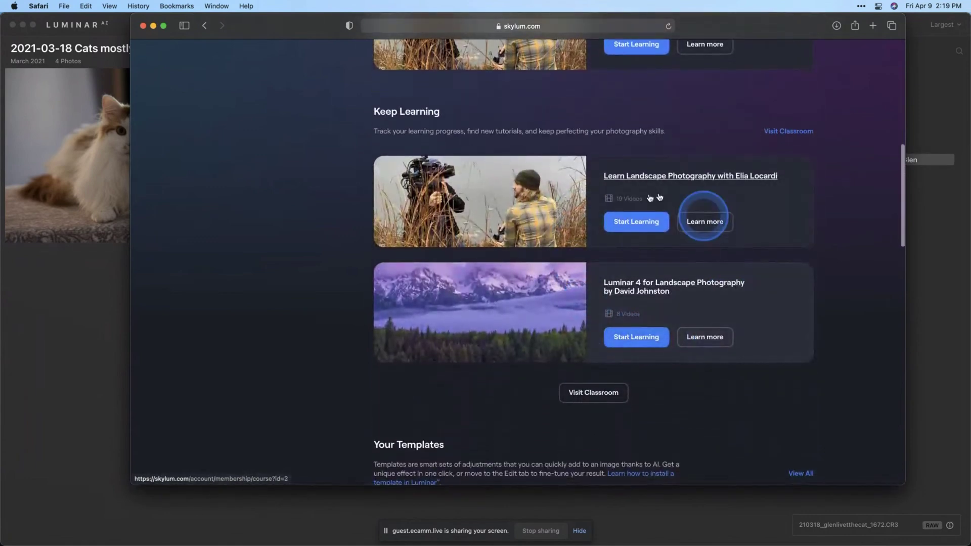
{"action": "scroll", "coordinate": [587, 395], "scroll_direction": "down", "scroll_amount": 2}
{"action": "scroll", "coordinate": [600, 387], "scroll_direction": "down", "scroll_amount": 15}
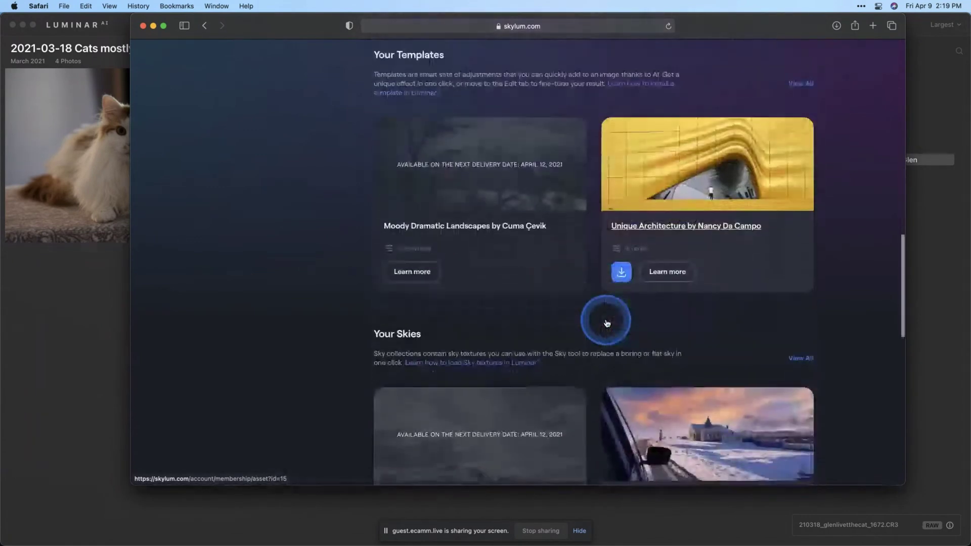
{"action": "scroll", "coordinate": [607, 323], "scroll_direction": "down", "scroll_amount": 3}
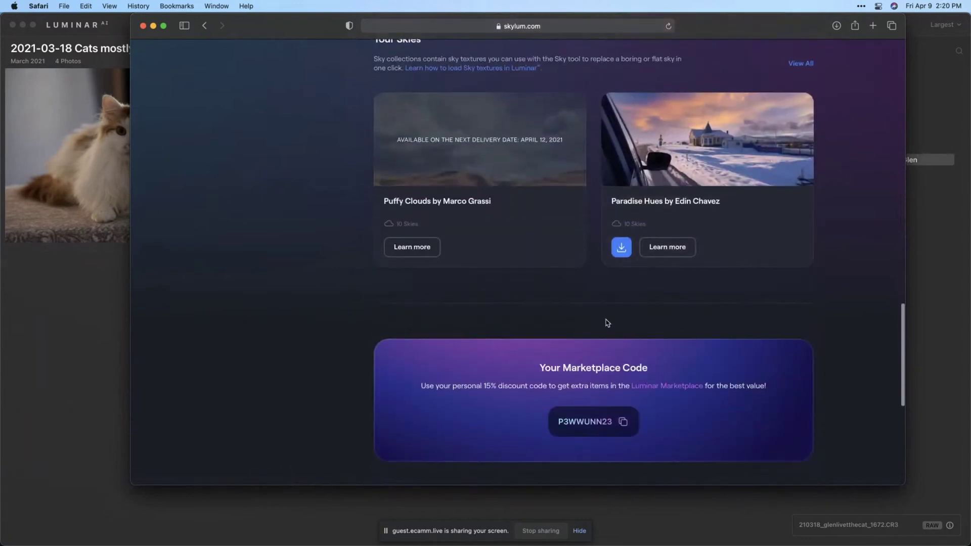
{"action": "scroll", "coordinate": [606, 323], "scroll_direction": "up", "scroll_amount": 15}
{"action": "scroll", "coordinate": [607, 323], "scroll_direction": "up", "scroll_amount": 15}
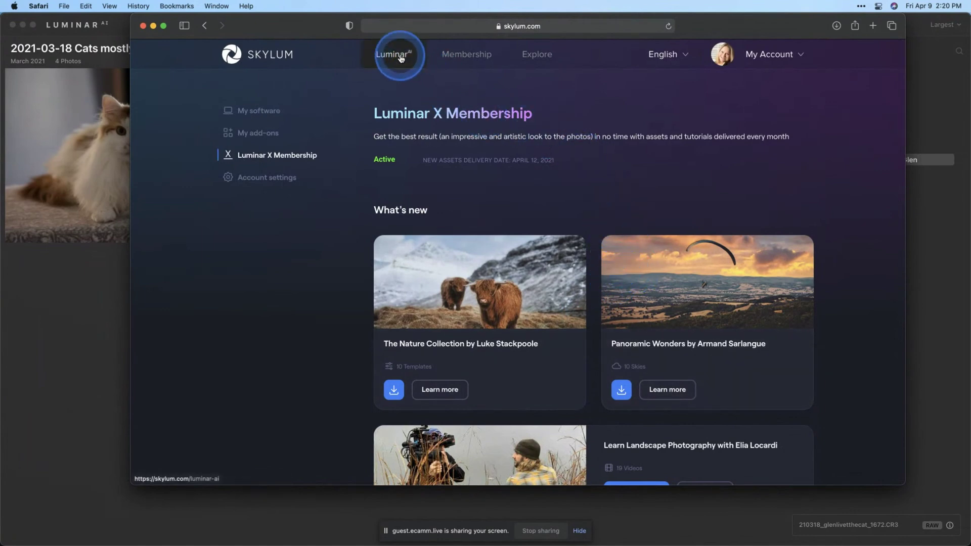
- Open the Luminar Marketplace and view the Paradise Hues sky pack's details and membership label
{"action": "mouse_move", "coordinate": [549, 66]}
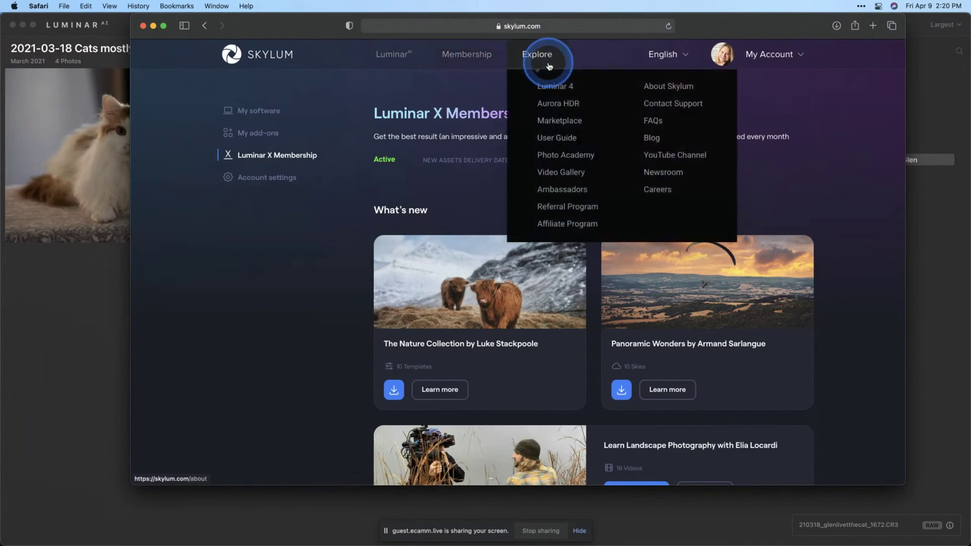
{"action": "left_click", "coordinate": [559, 124]}
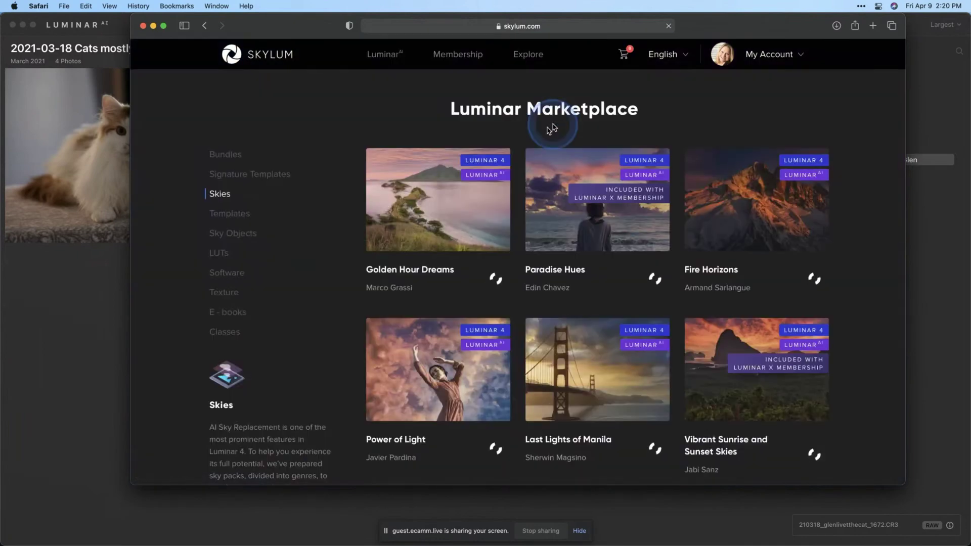
{"action": "mouse_move", "coordinate": [666, 202]}
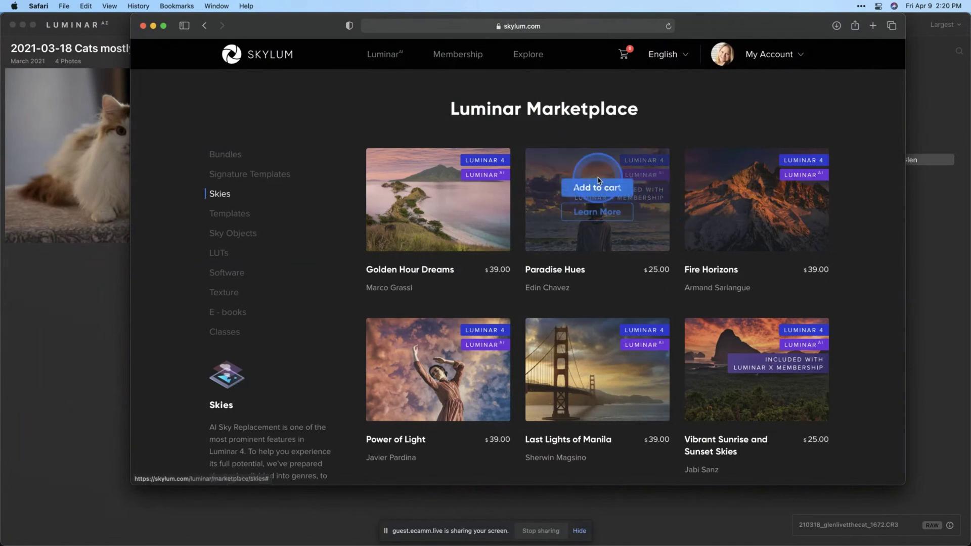
{"action": "left_click", "coordinate": [628, 220]}
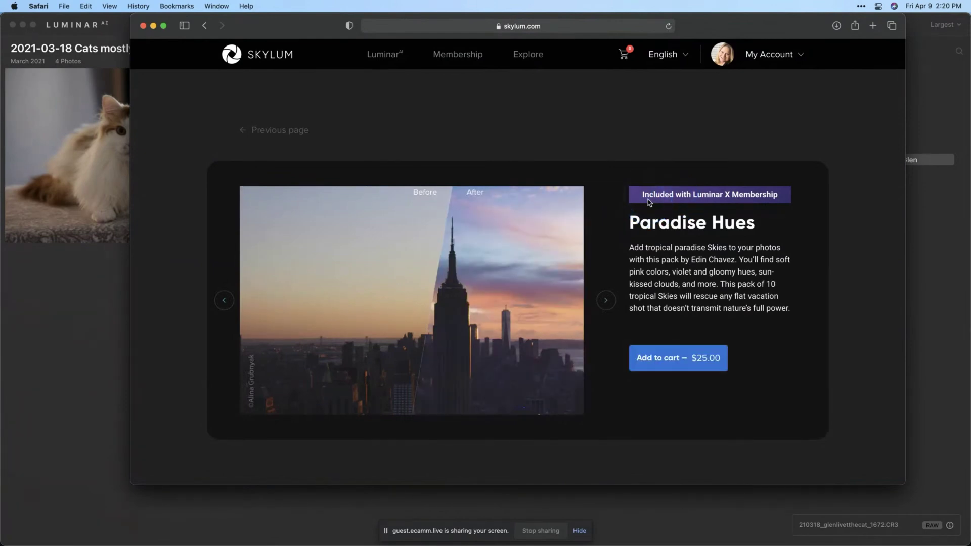
{"action": "left_click_drag", "start_coordinate": [657, 197], "coordinate": [750, 102]}
{"action": "left_click_drag", "start_coordinate": [718, 195], "coordinate": [704, 233]}
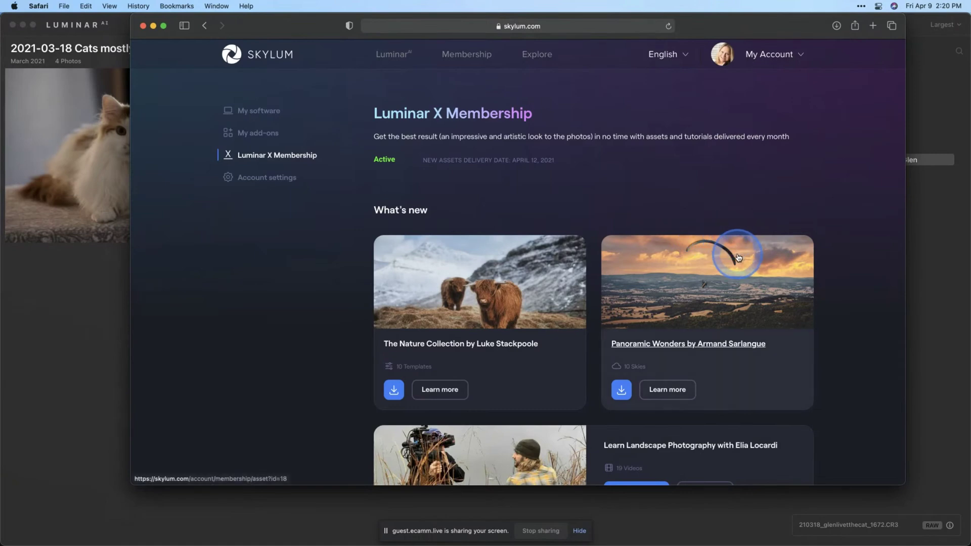
- Return to the Luminar X Membership page and review the Your Skies and Your Marketplace Code sections
{"action": "scroll", "coordinate": [737, 250], "scroll_direction": "down", "scroll_amount": 15}
{"action": "scroll", "coordinate": [738, 258], "scroll_direction": "down", "scroll_amount": 6}
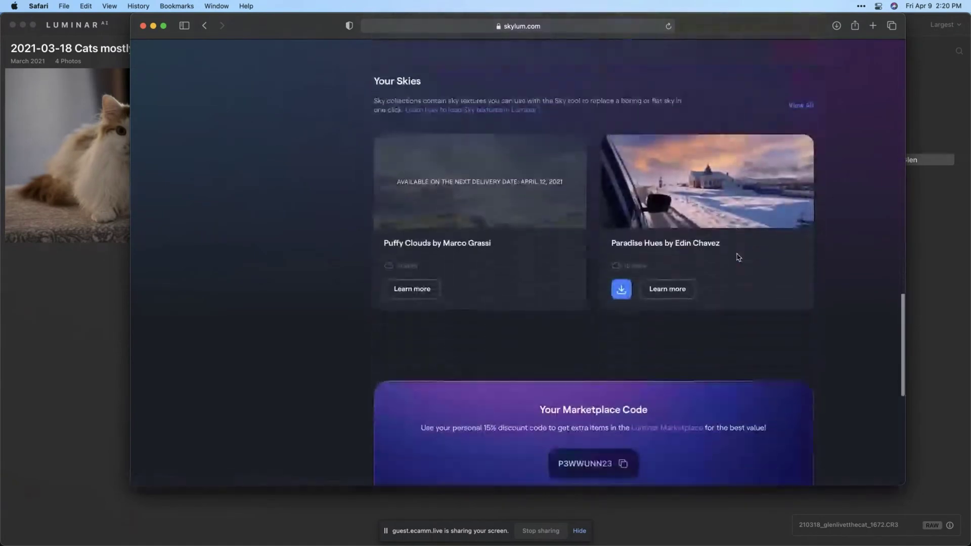
{"action": "left_click_drag", "start_coordinate": [603, 399], "coordinate": [508, 358]}
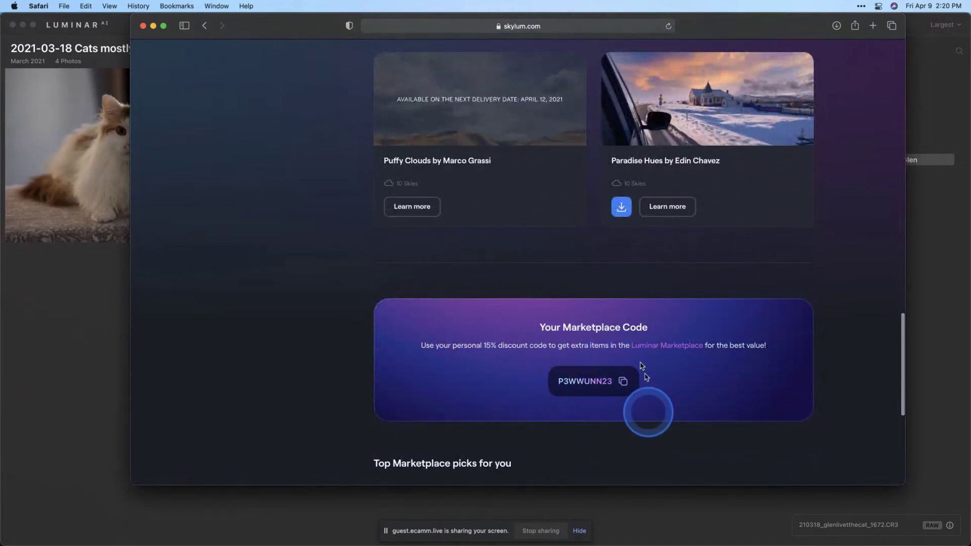
{"action": "scroll", "coordinate": [629, 405], "scroll_direction": "up", "scroll_amount": 3}
{"action": "scroll", "coordinate": [634, 405], "scroll_direction": "up", "scroll_amount": 1}
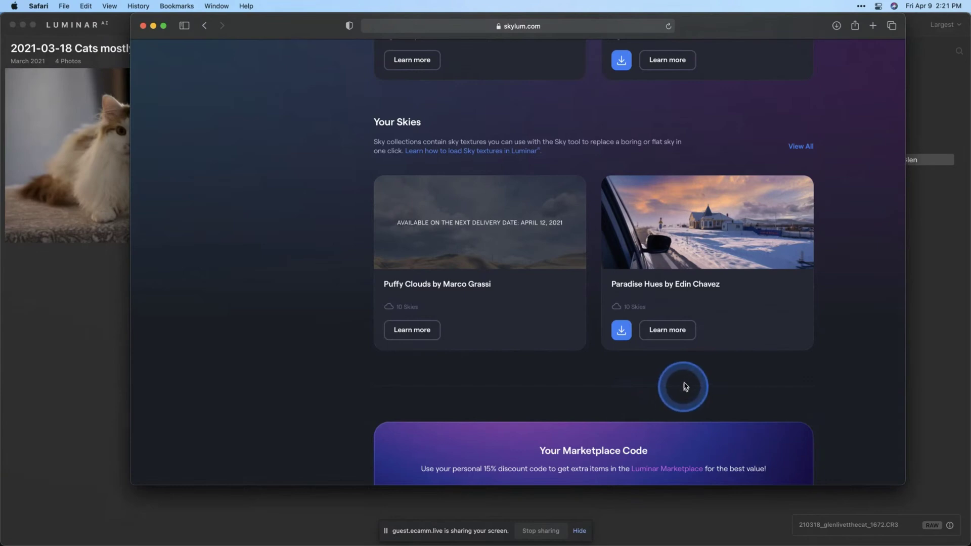
- Review the What's new section of the Luminar X Membership page, and switch back to Luminar AI
{"action": "scroll", "coordinate": [687, 380], "scroll_direction": "up", "scroll_amount": 15}
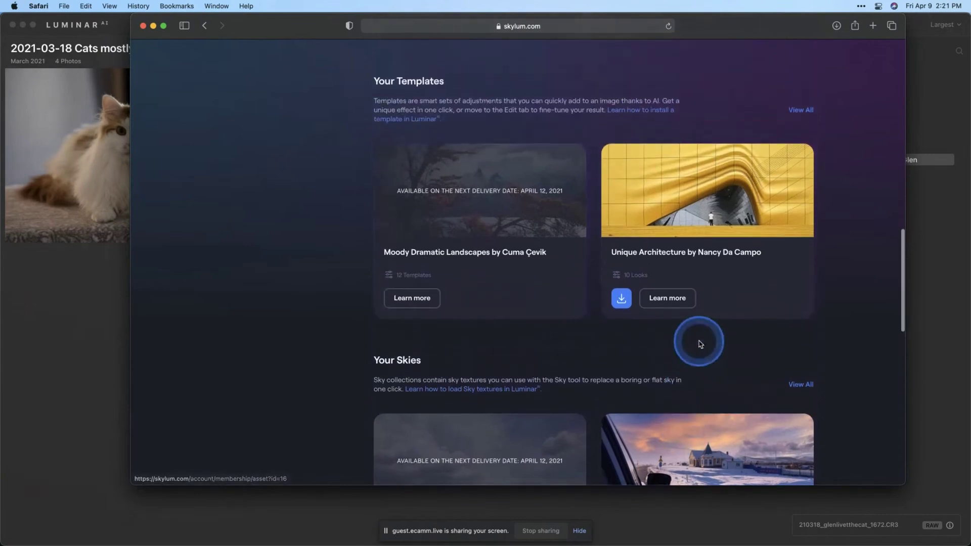
{"action": "scroll", "coordinate": [700, 344], "scroll_direction": "up", "scroll_amount": 5}
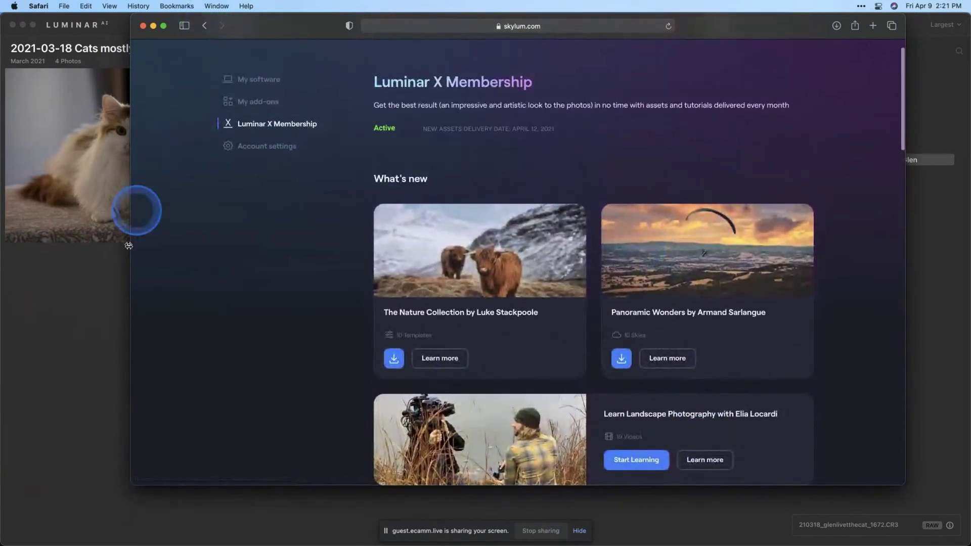
{"action": "left_click", "coordinate": [80, 302]}
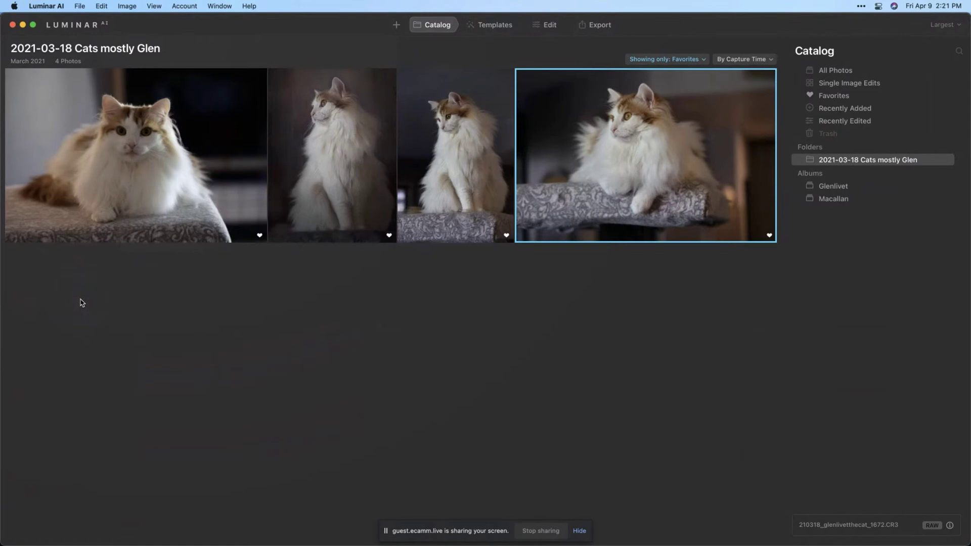
- Show the 2021-03-18 Cats mostly Glen folder in Finder and examine its location under Pictures and 2021 on the NEW Photos drive
{"action": "right_click", "coordinate": [852, 164]}
{"action": "left_click", "coordinate": [867, 206]}
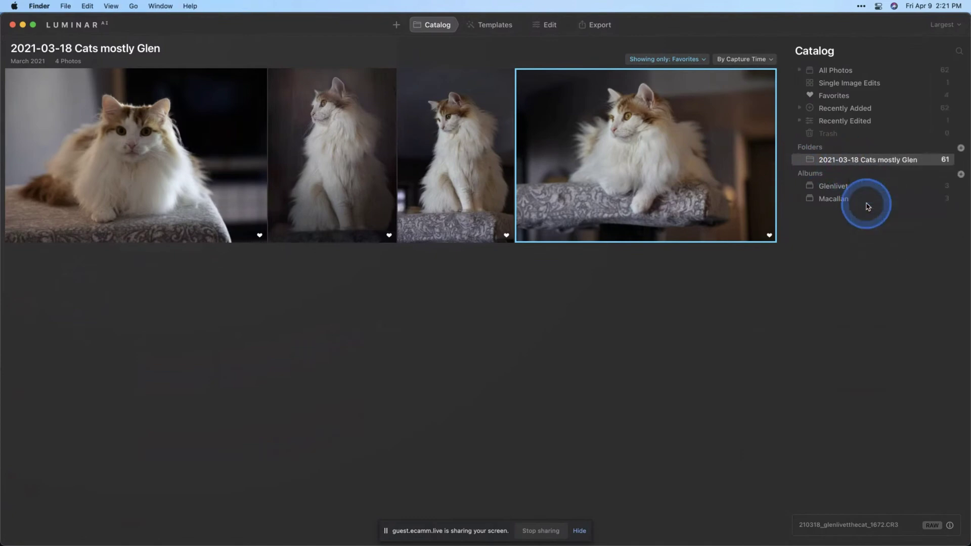
{"action": "left_click", "coordinate": [585, 198]}
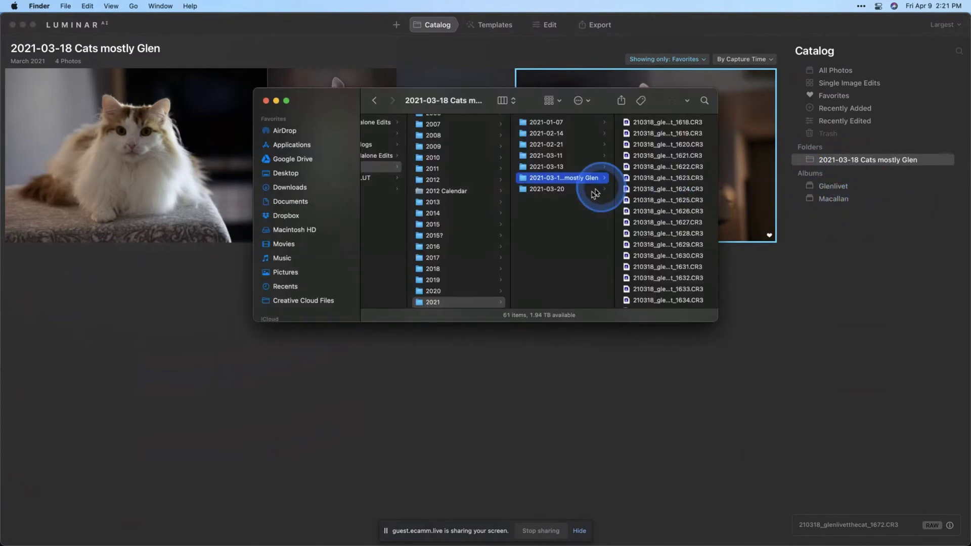
{"action": "scroll", "coordinate": [470, 218], "scroll_direction": "left", "scroll_amount": 3}
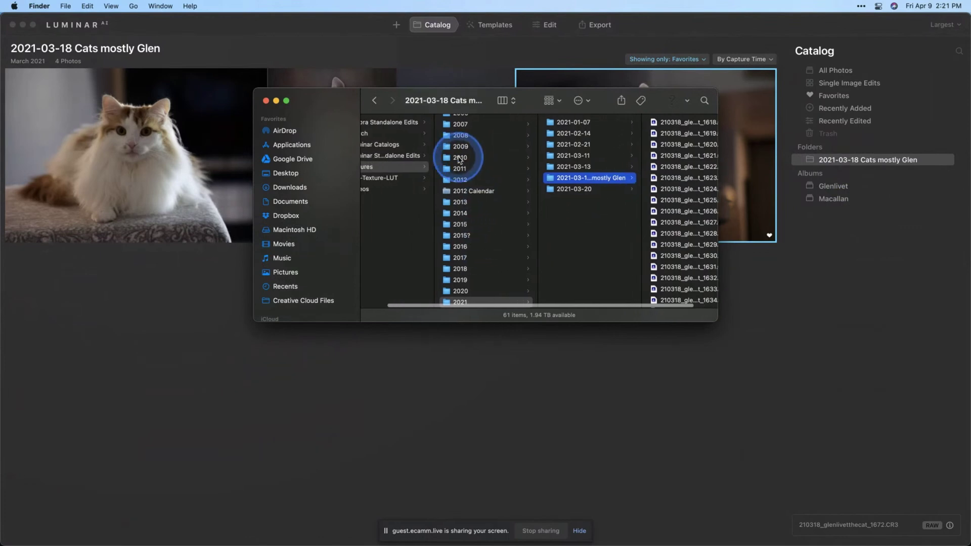
{"action": "scroll", "coordinate": [301, 227], "scroll_direction": "down", "scroll_amount": 5}
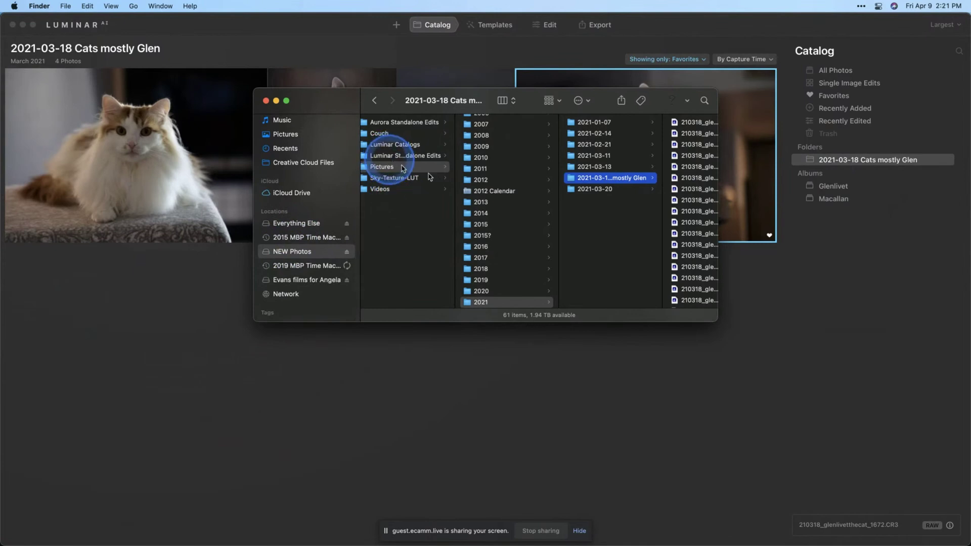
{"action": "scroll", "coordinate": [471, 177], "scroll_direction": "up", "scroll_amount": 3}
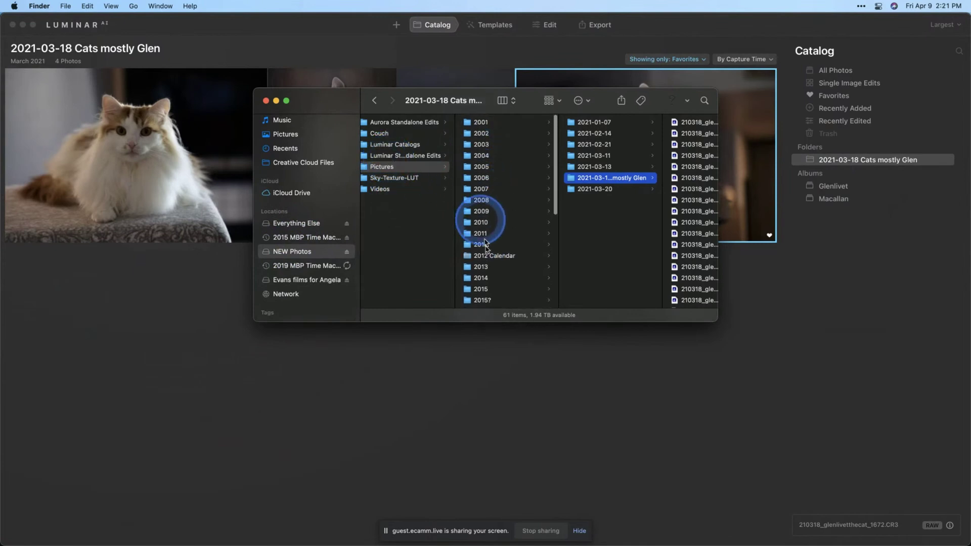
{"action": "scroll", "coordinate": [640, 162], "scroll_direction": "right", "scroll_amount": 2}
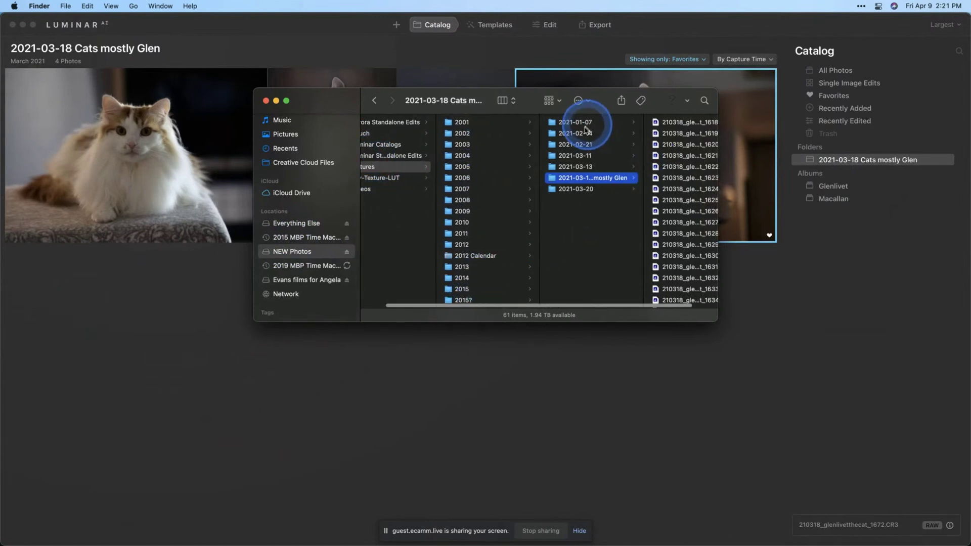
{"action": "scroll", "coordinate": [581, 191], "scroll_direction": "right", "scroll_amount": 1}
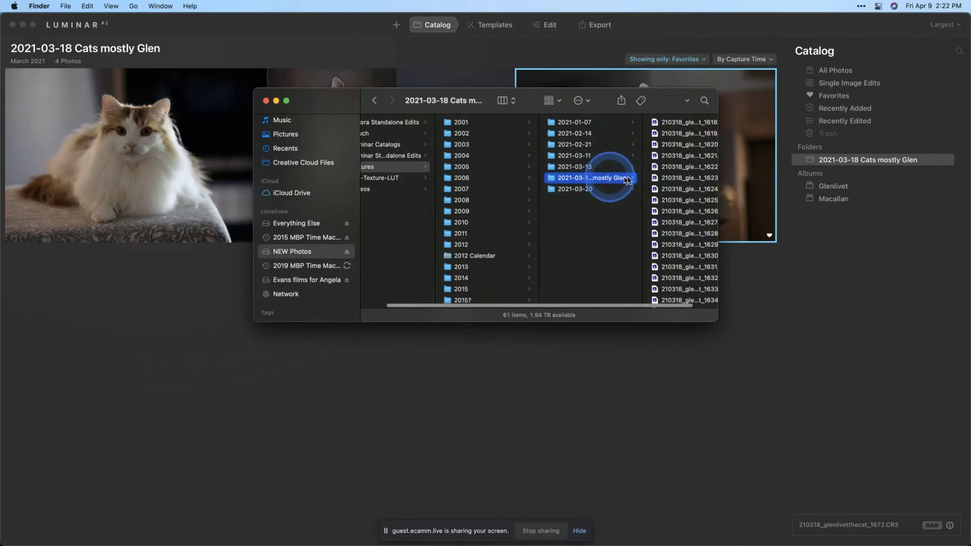
- Widen the Finder column to fit the 2021-03-18 Cats mostly Glen folder name, browse its photo files, and return to Luminar AI
{"action": "left_click", "coordinate": [645, 179]}
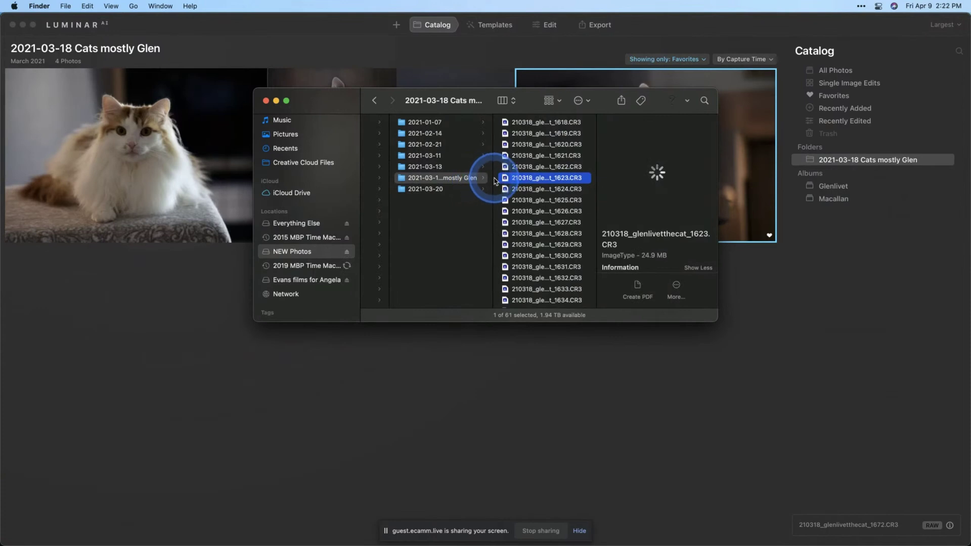
{"action": "left_click_drag", "start_coordinate": [491, 178], "coordinate": [548, 178]}
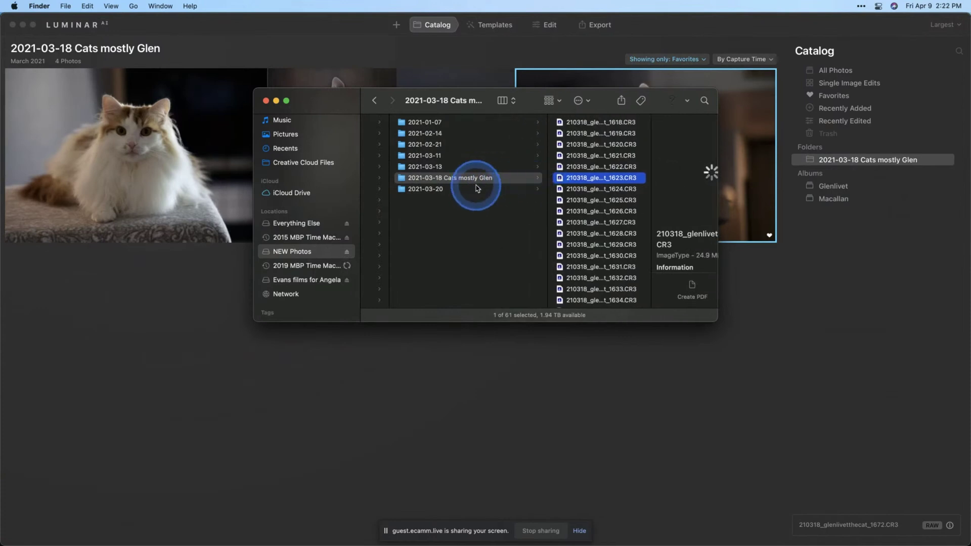
{"action": "scroll", "coordinate": [601, 190], "scroll_direction": "down", "scroll_amount": 4}
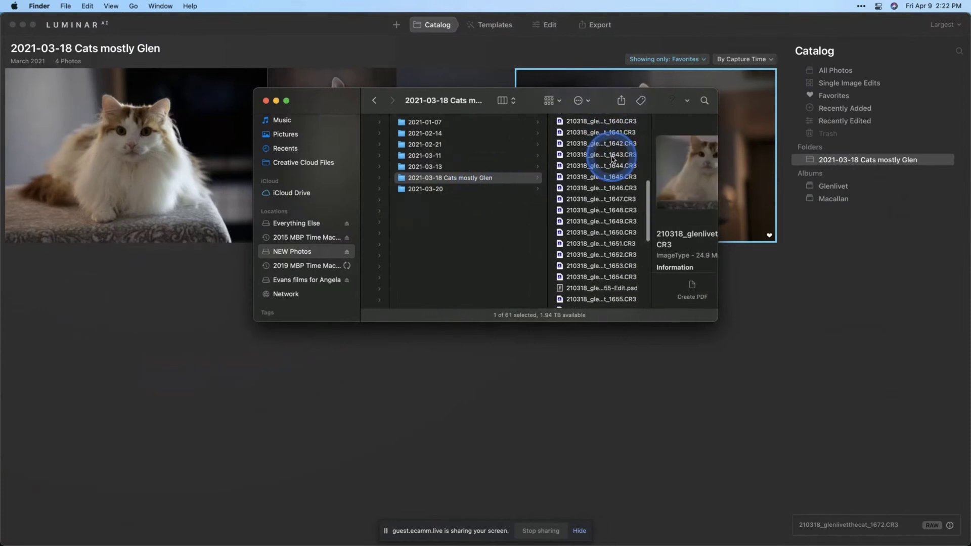
{"action": "scroll", "coordinate": [613, 160], "scroll_direction": "up", "scroll_amount": 4}
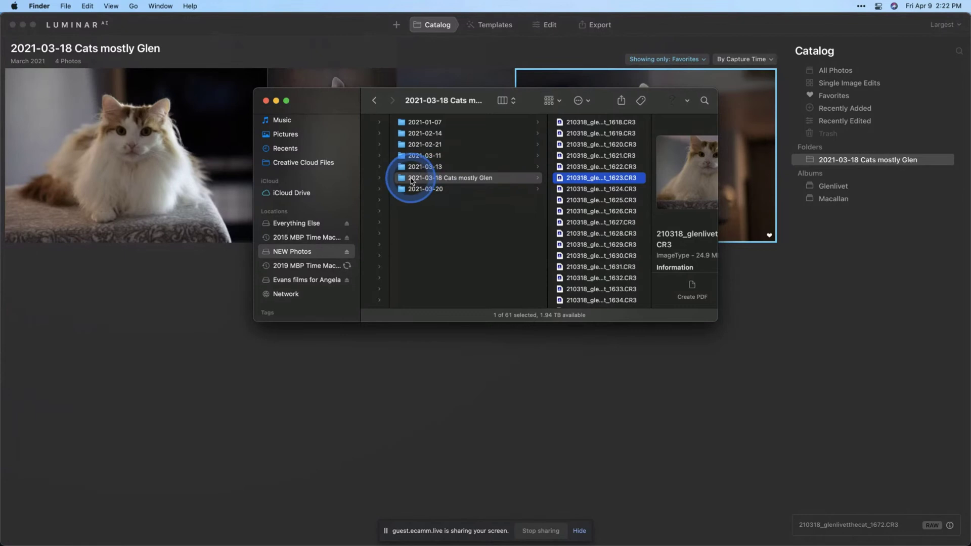
{"action": "left_click", "coordinate": [323, 41]}
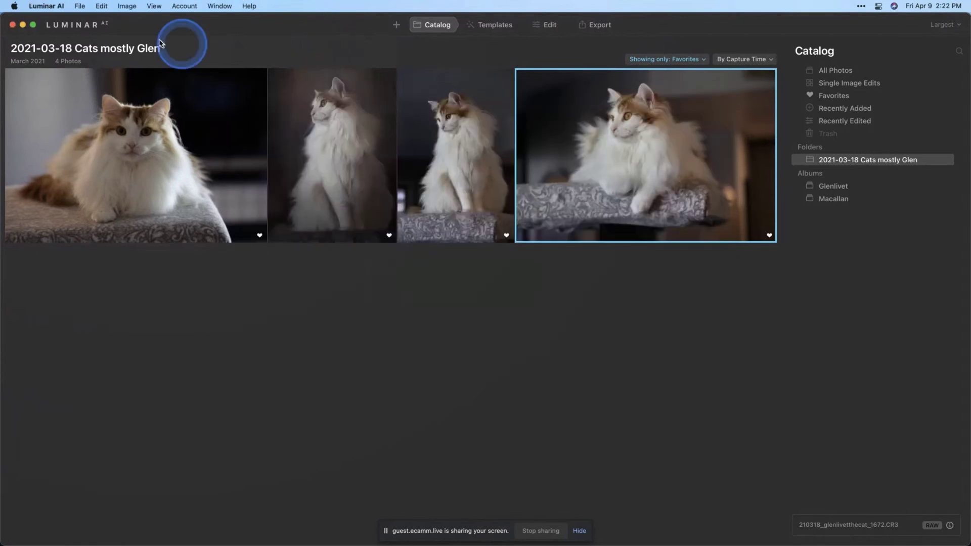
- Show the current catalog in Finder, examine the files in its 2021 folder, and return to Luminar AI
{"action": "left_click", "coordinate": [80, 7]}
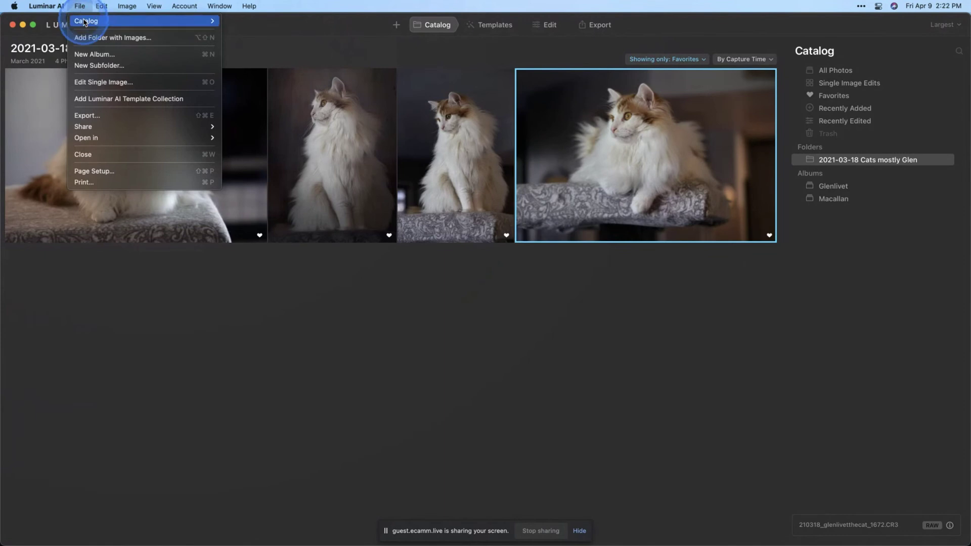
{"action": "mouse_move", "coordinate": [144, 20]}
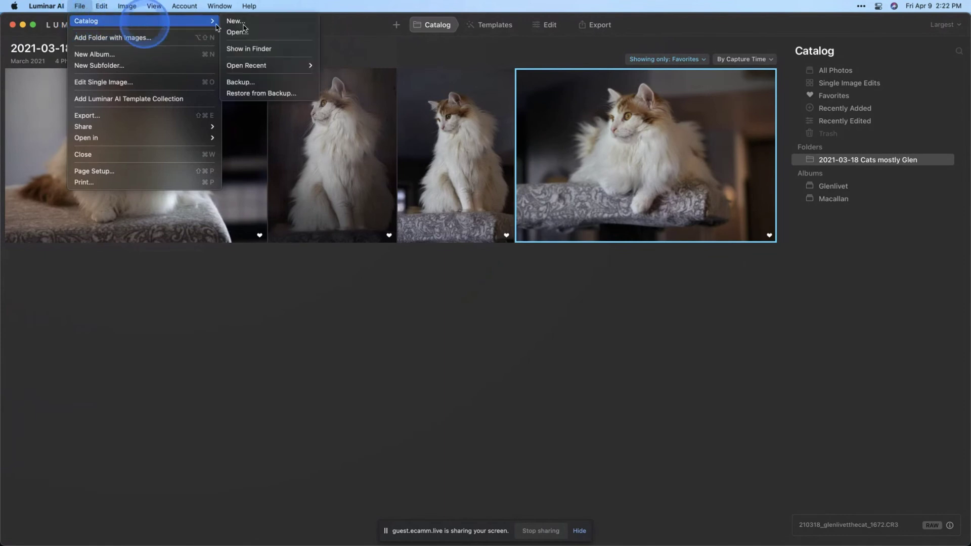
{"action": "left_click", "coordinate": [268, 49]}
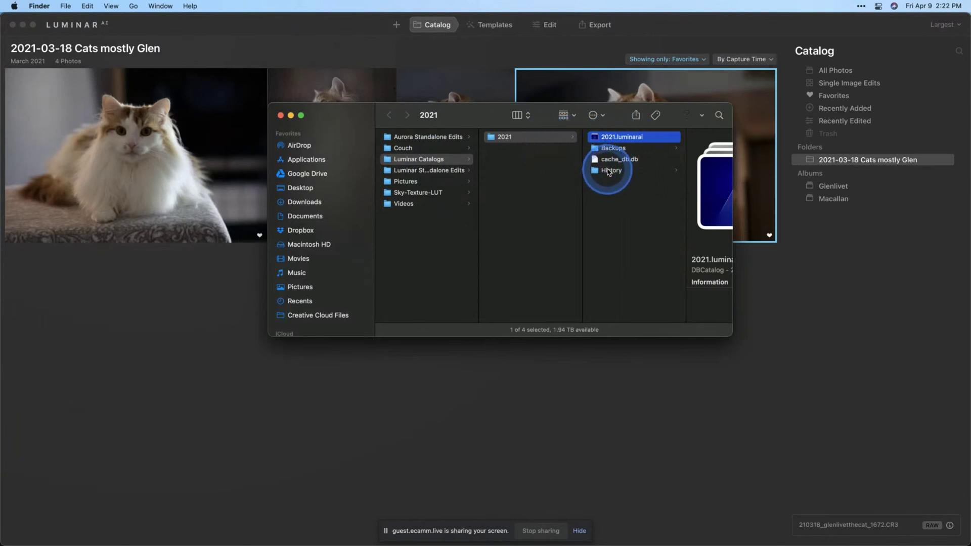
{"action": "scroll", "coordinate": [609, 172], "scroll_direction": "right", "scroll_amount": 1}
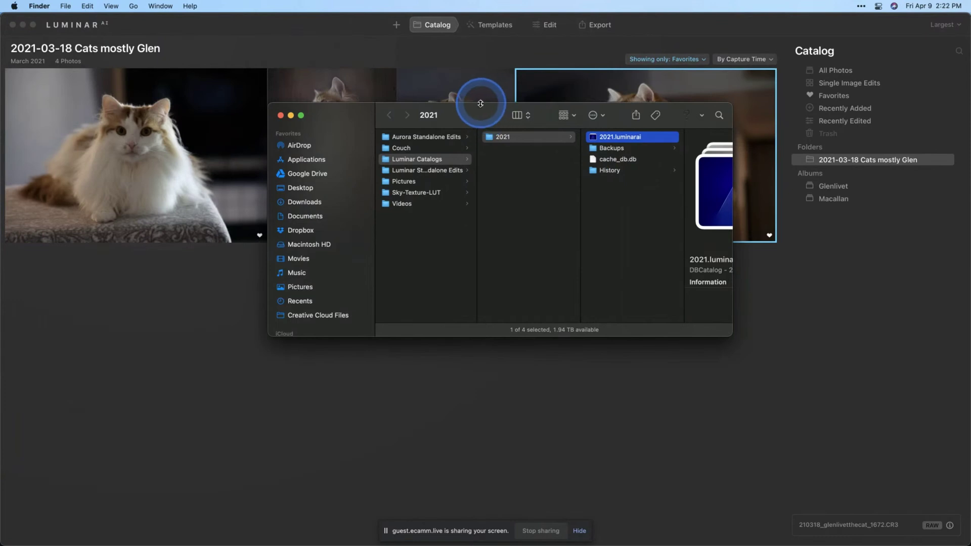
{"action": "left_click", "coordinate": [197, 299]}
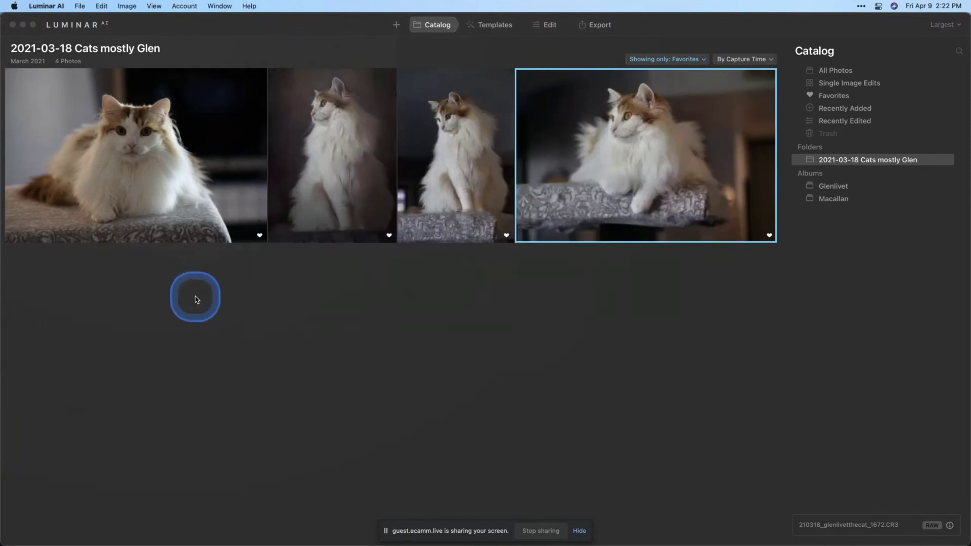
- View the options for adding a folder or an image, and return to the 2021-03-18 Cats mostly Glen folder
{"action": "left_click", "coordinate": [396, 25]}
{"action": "left_click", "coordinate": [375, 64]}
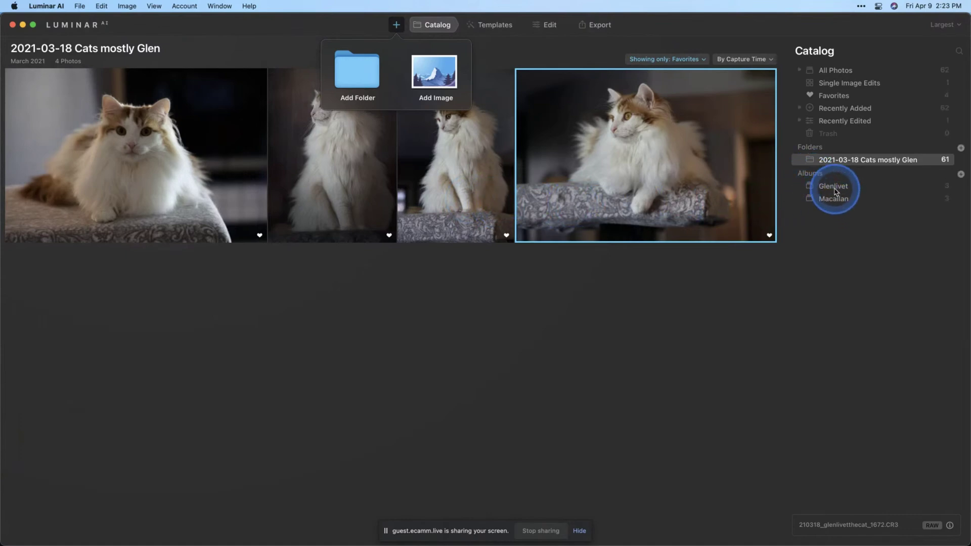
{"action": "left_click", "coordinate": [825, 162]}
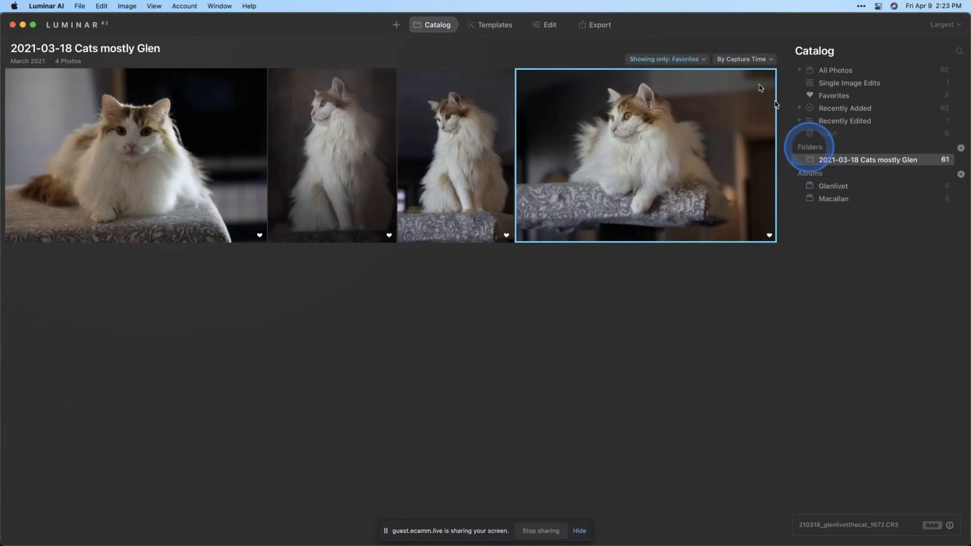
- Set the 2021-03-18 Cats mostly Glen folder's filter to All Photos and browse its images
{"action": "left_click", "coordinate": [678, 59]}
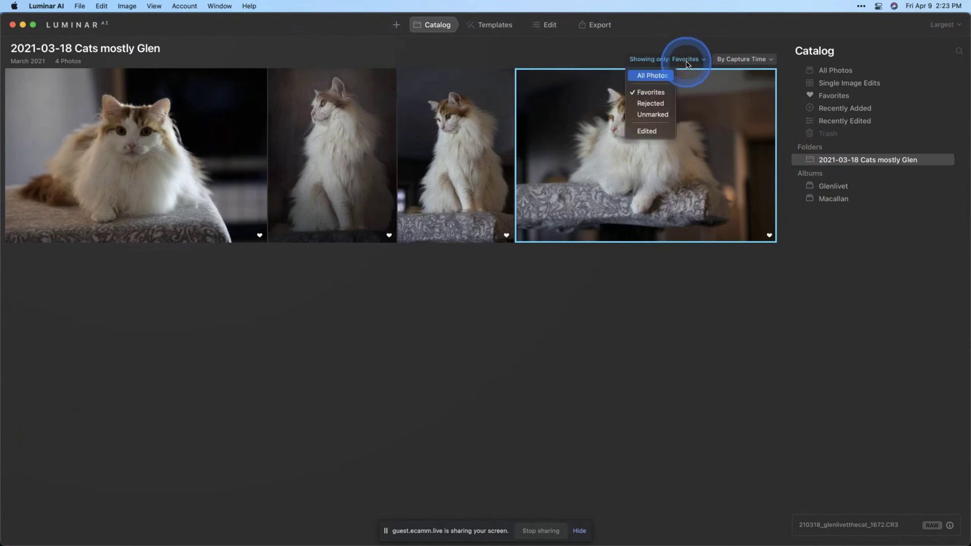
{"action": "left_click", "coordinate": [657, 77]}
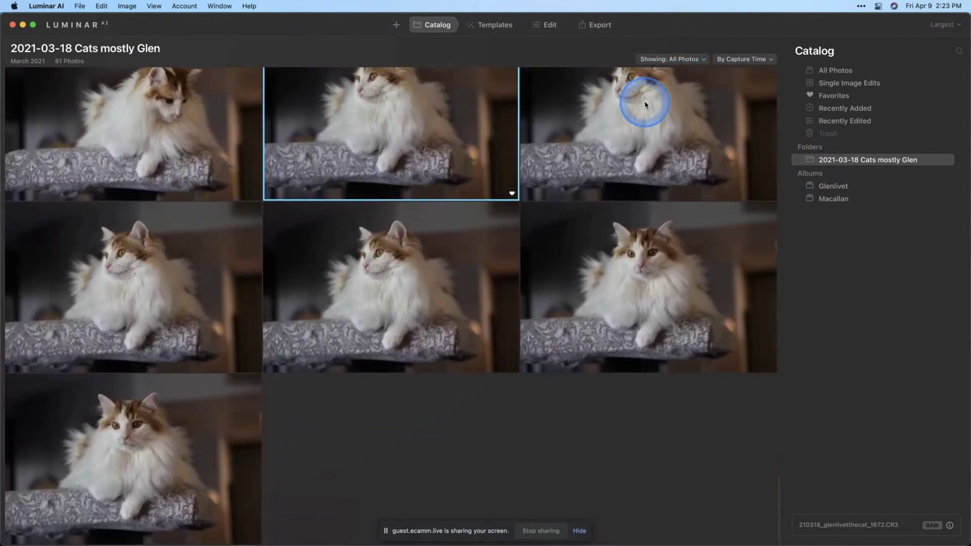
{"action": "scroll", "coordinate": [568, 225], "scroll_direction": "up", "scroll_amount": 3}
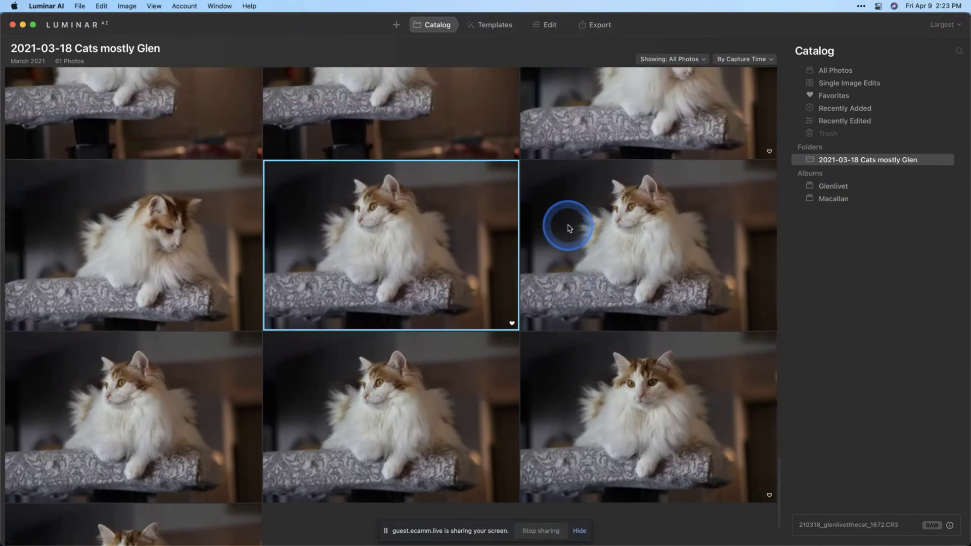
{"action": "scroll", "coordinate": [568, 225], "scroll_direction": "up", "scroll_amount": 10}
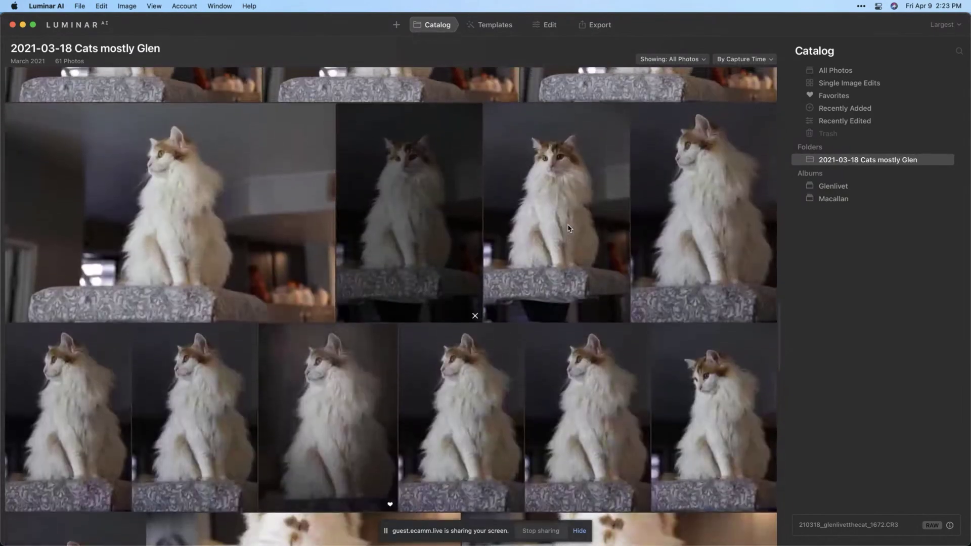
{"action": "scroll", "coordinate": [569, 227], "scroll_direction": "up", "scroll_amount": 10}
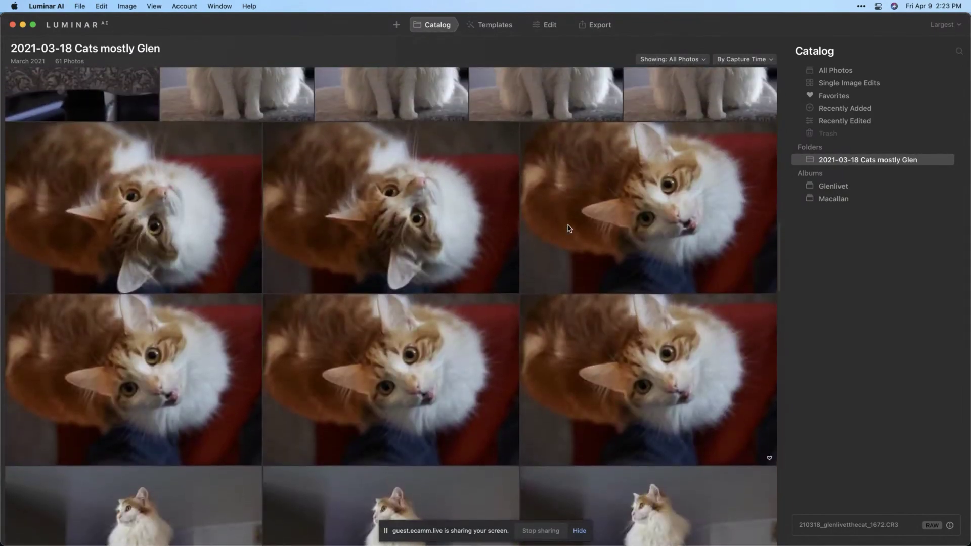
{"action": "scroll", "coordinate": [569, 228], "scroll_direction": "up", "scroll_amount": 1}
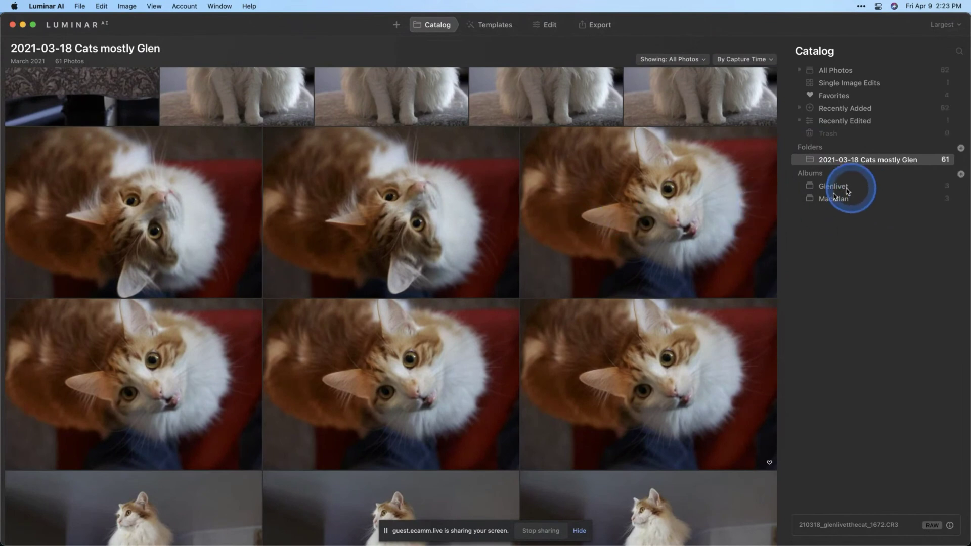
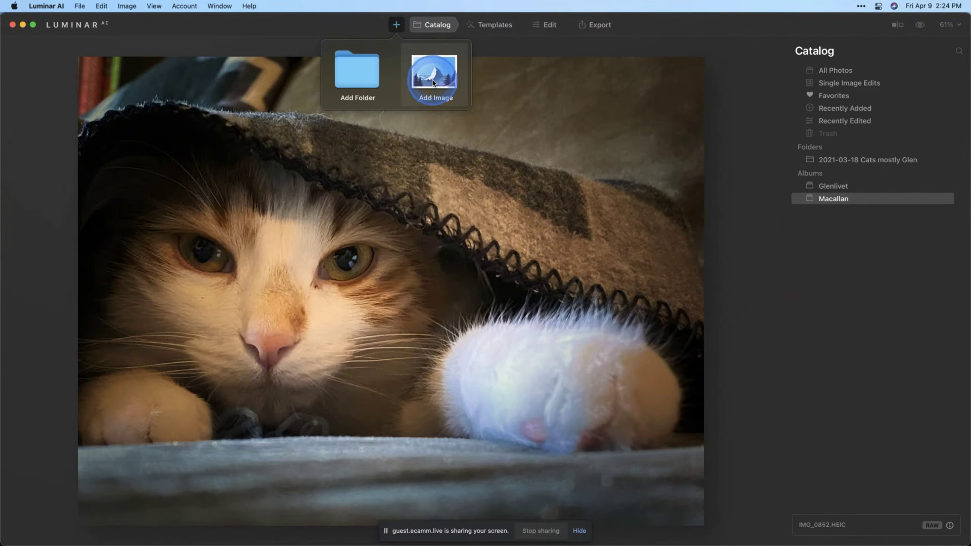
- Open Single Image Edits and add its photo of the cat under the blanket to the Macallan album
{"action": "left_click", "coordinate": [857, 85]}
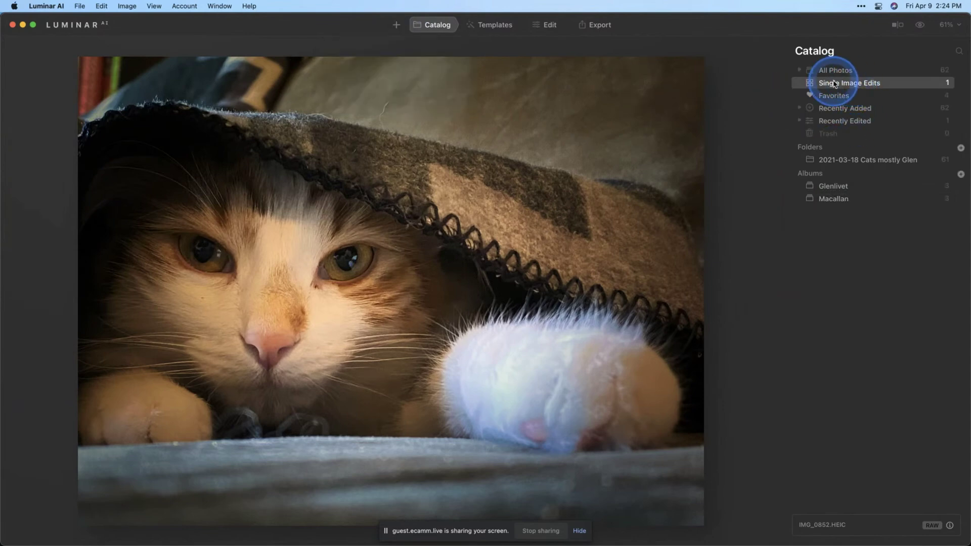
{"action": "double_click", "coordinate": [556, 227]}
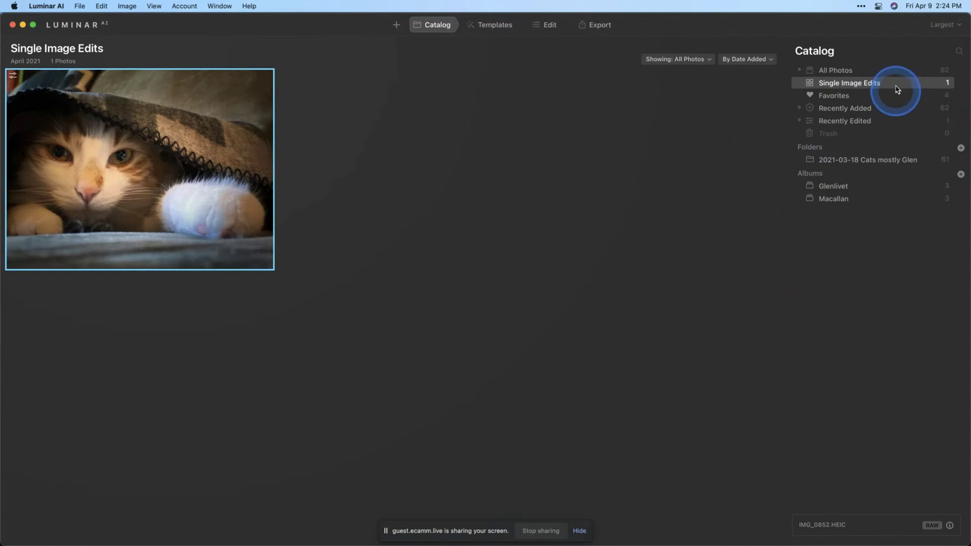
{"action": "left_click_drag", "start_coordinate": [226, 159], "coordinate": [867, 205]}
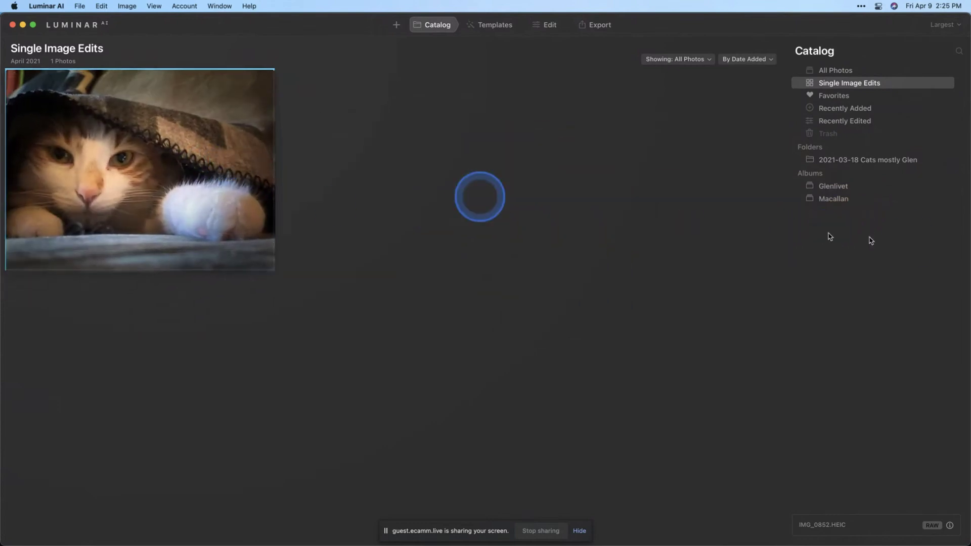
- Open the Macallan album and select the photo of the cat under the blanket
{"action": "left_click", "coordinate": [854, 203]}
{"action": "left_click", "coordinate": [697, 162]}
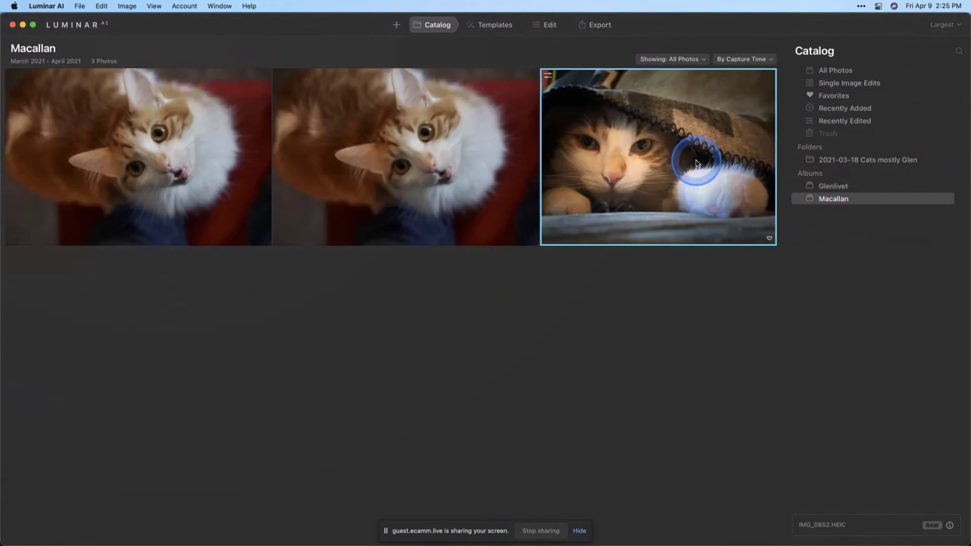
{"action": "left_click", "coordinate": [698, 160]}
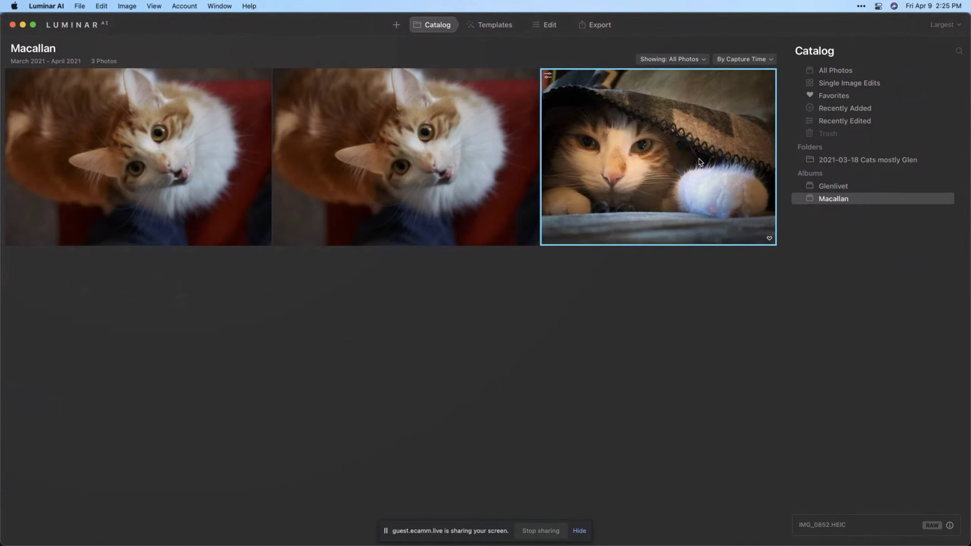
{"action": "left_click", "coordinate": [699, 164]}
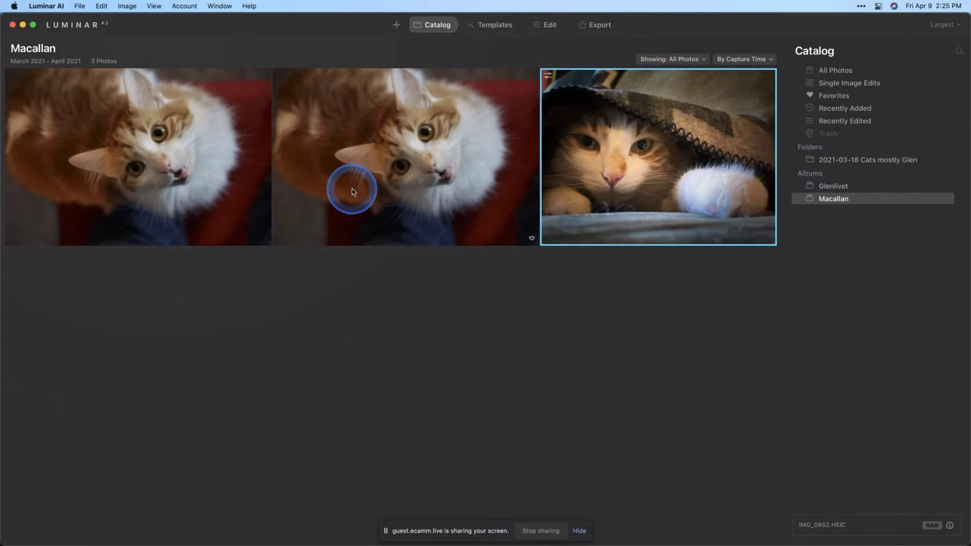
- Return to Single Image Edits, and switch to the recent catalog LCB Season 2
{"action": "left_click_drag", "start_coordinate": [646, 193], "coordinate": [850, 216]}
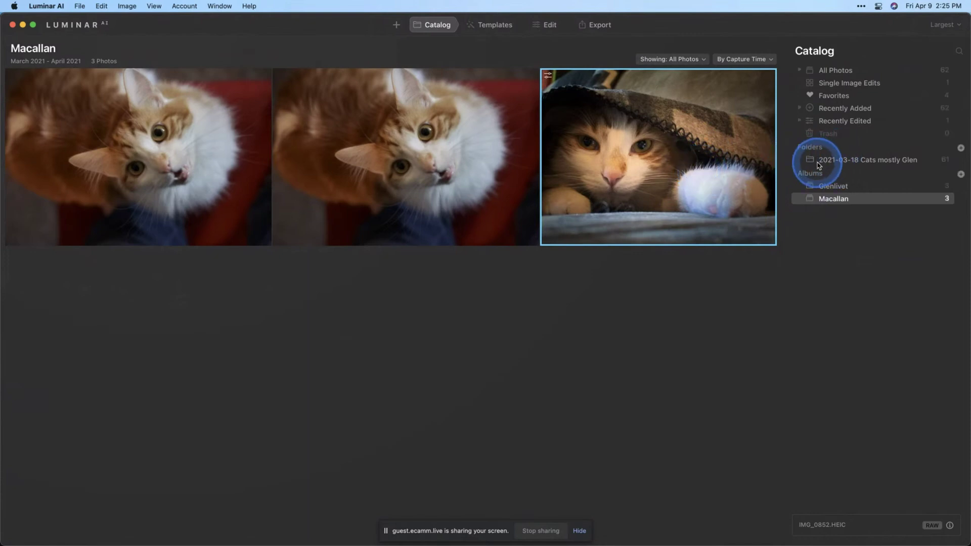
{"action": "left_click", "coordinate": [833, 88]}
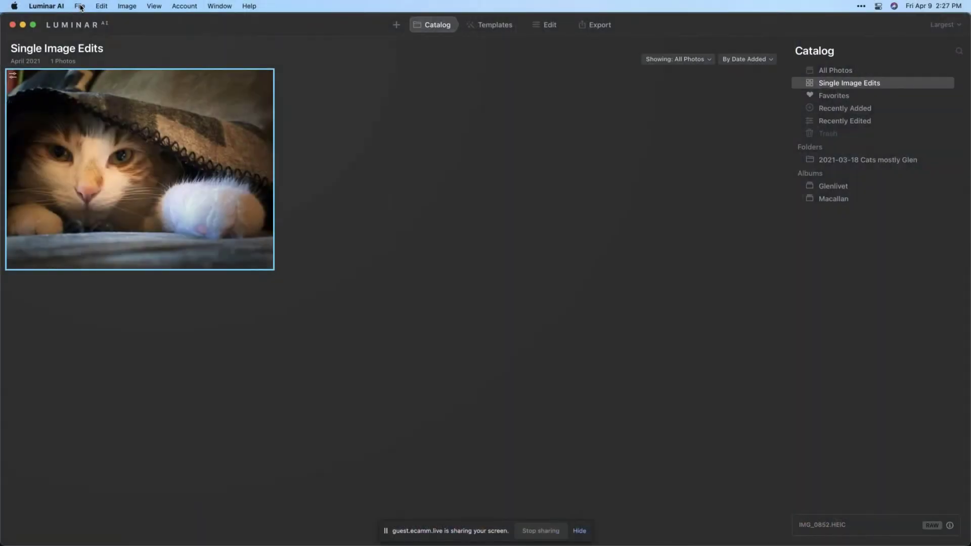
{"action": "left_click", "coordinate": [80, 7]}
{"action": "left_click", "coordinate": [87, 23]}
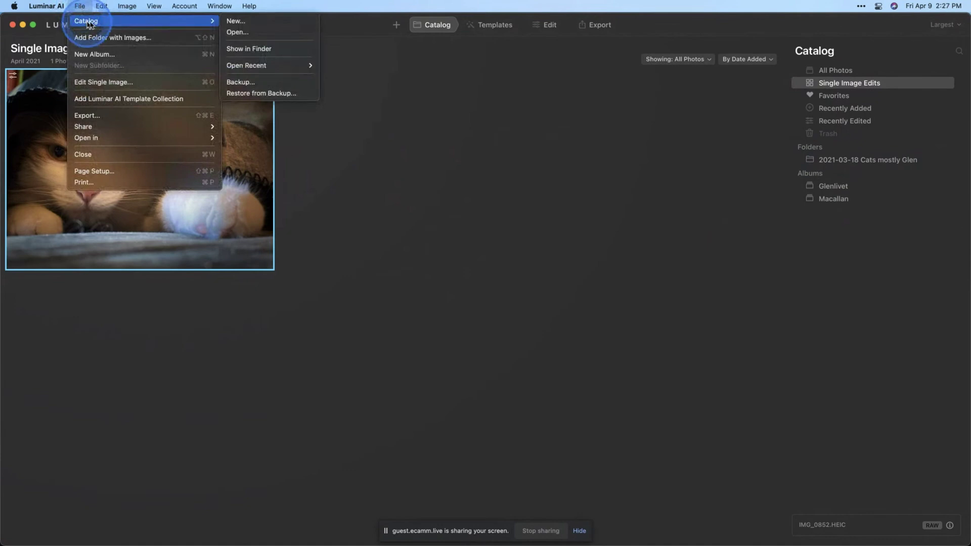
{"action": "mouse_move", "coordinate": [301, 71]}
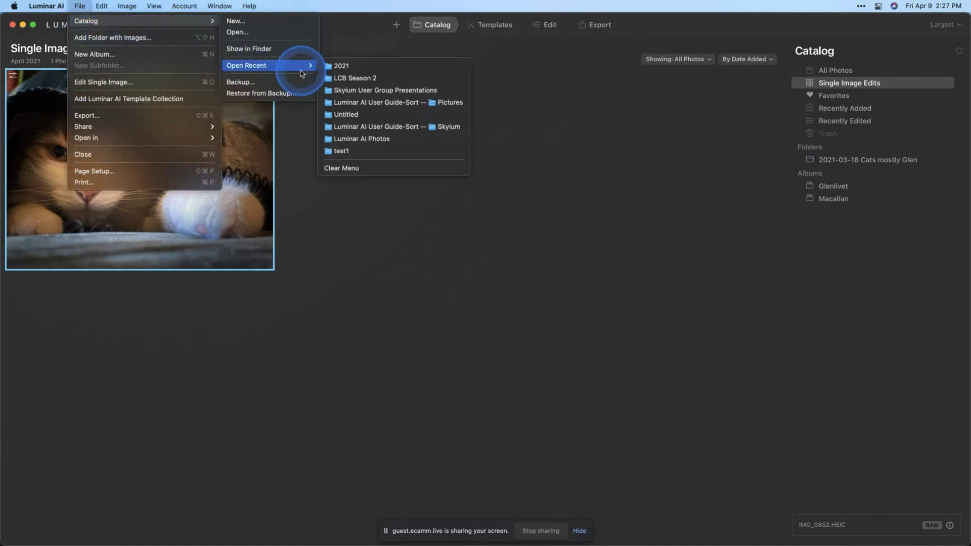
{"action": "left_click", "coordinate": [349, 78]}
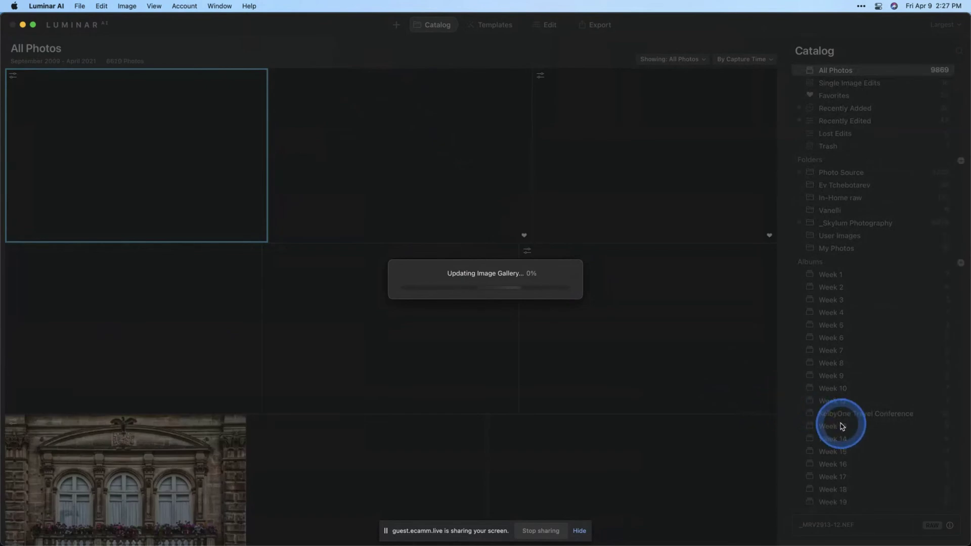
- Open the Week 21 album and view its spinning-sparks photo enlarged, moving on to the next image
{"action": "scroll", "coordinate": [840, 427], "scroll_direction": "down", "scroll_amount": 2}
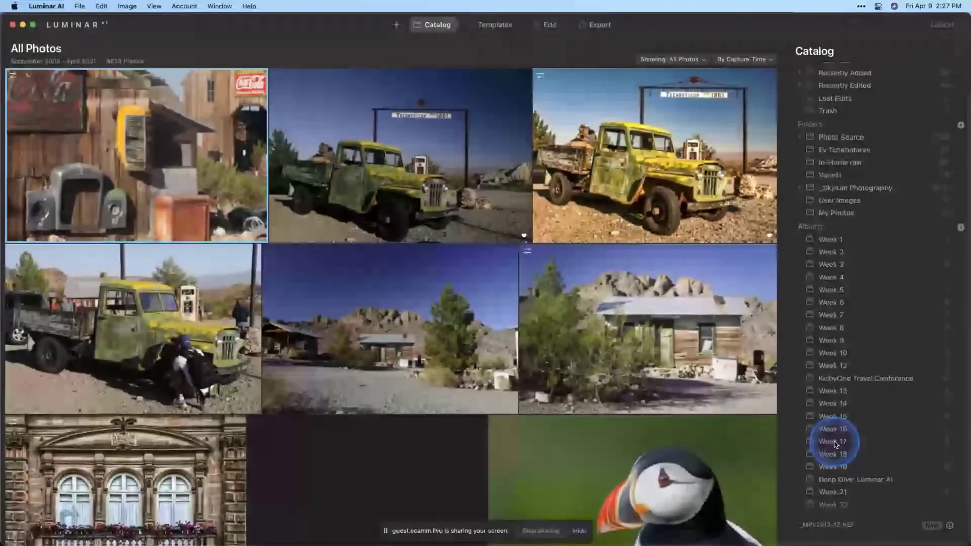
{"action": "left_click", "coordinate": [832, 492]}
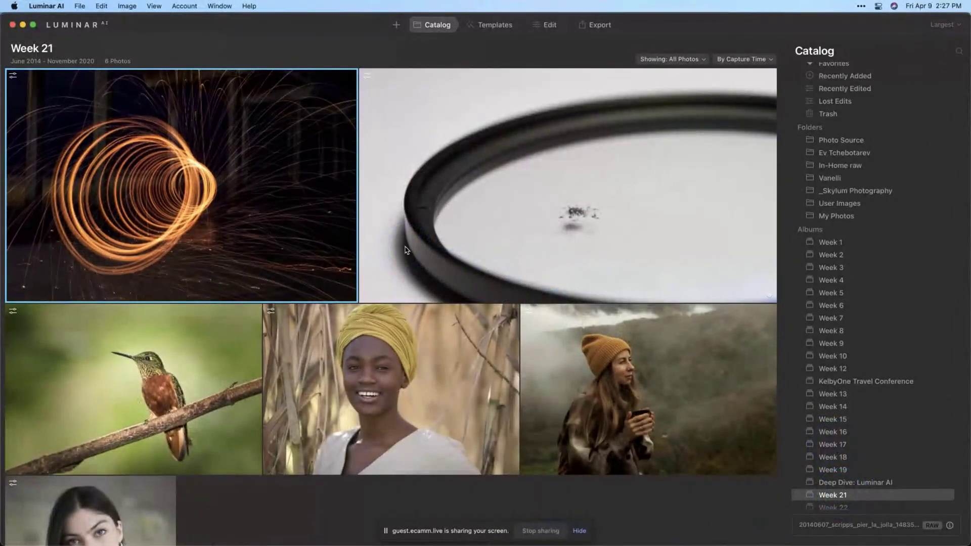
{"action": "double_click", "coordinate": [289, 197]}
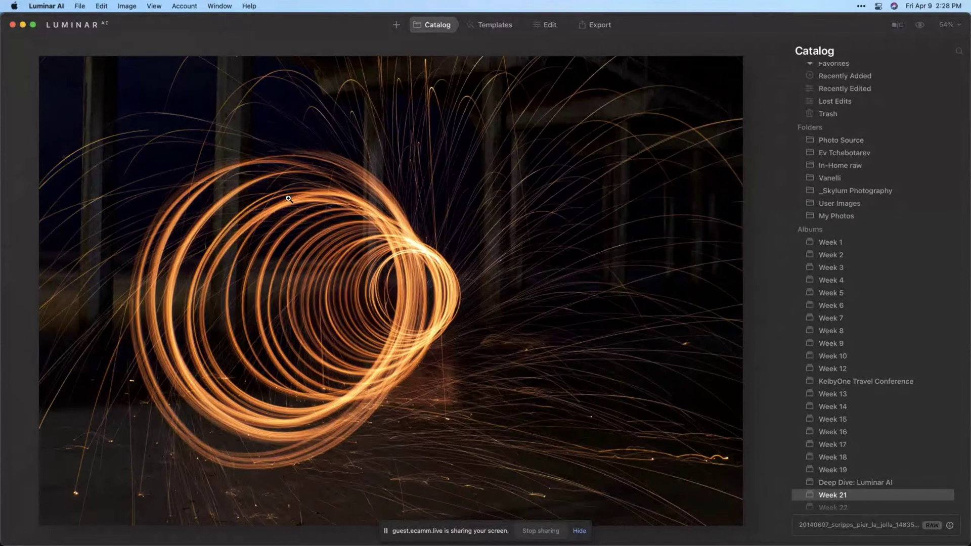
{"action": "key", "text": "Right"}
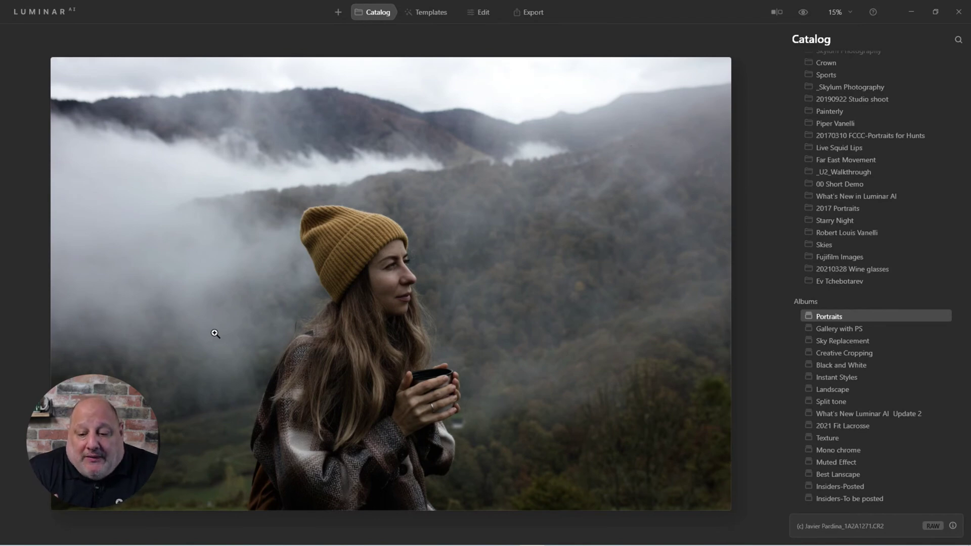
- Open the portrait of the woman in the yellow beanie for editing and examine the Light tool's Blacks & Whites and Curves settings
{"action": "left_click", "coordinate": [475, 11]}
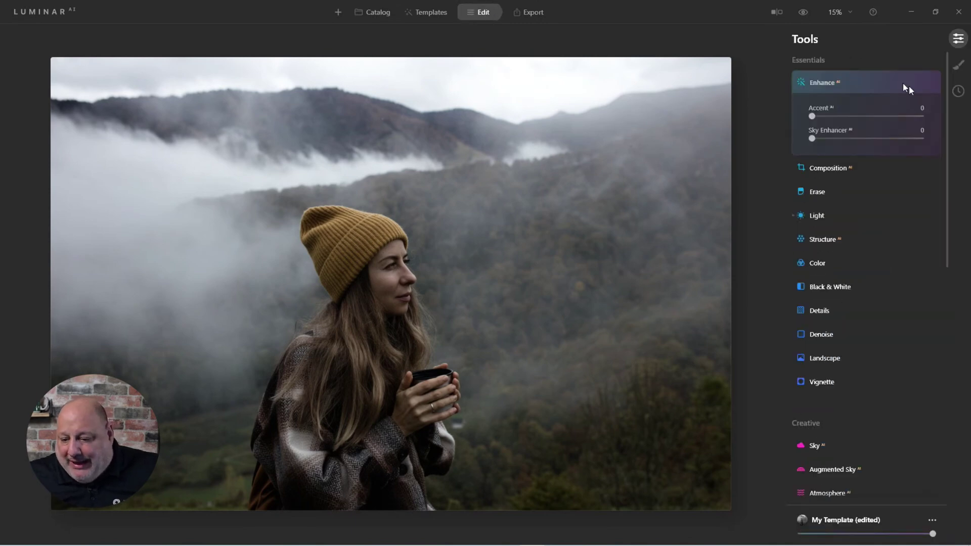
{"action": "left_click", "coordinate": [816, 215]}
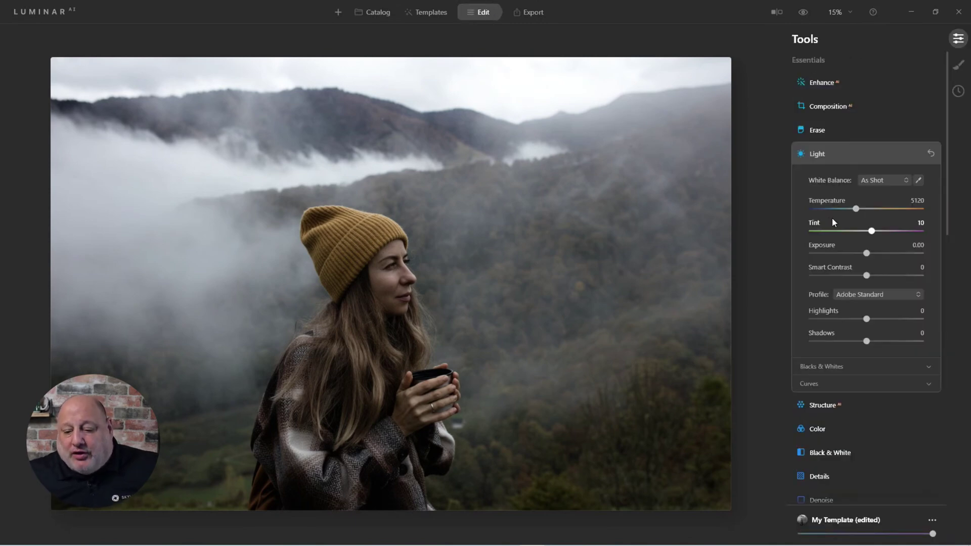
{"action": "left_click", "coordinate": [815, 365]}
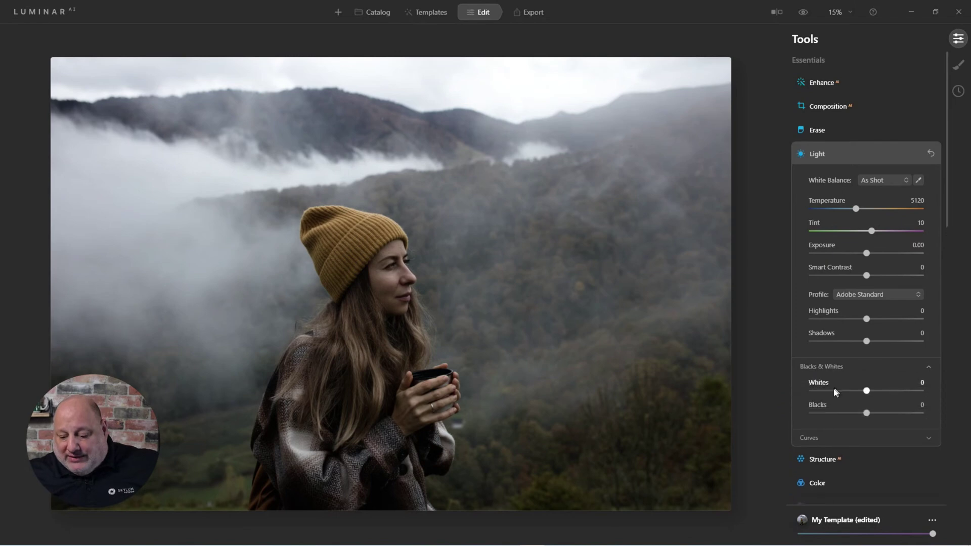
{"action": "left_click", "coordinate": [881, 437]}
{"action": "scroll", "coordinate": [881, 438], "scroll_direction": "down", "scroll_amount": 3}
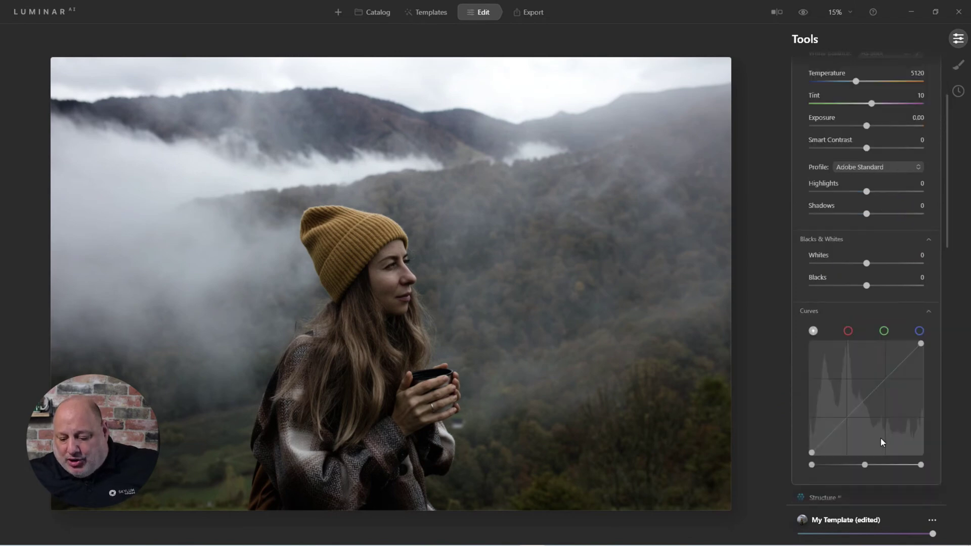
{"action": "scroll", "coordinate": [874, 433], "scroll_direction": "up", "scroll_amount": 2}
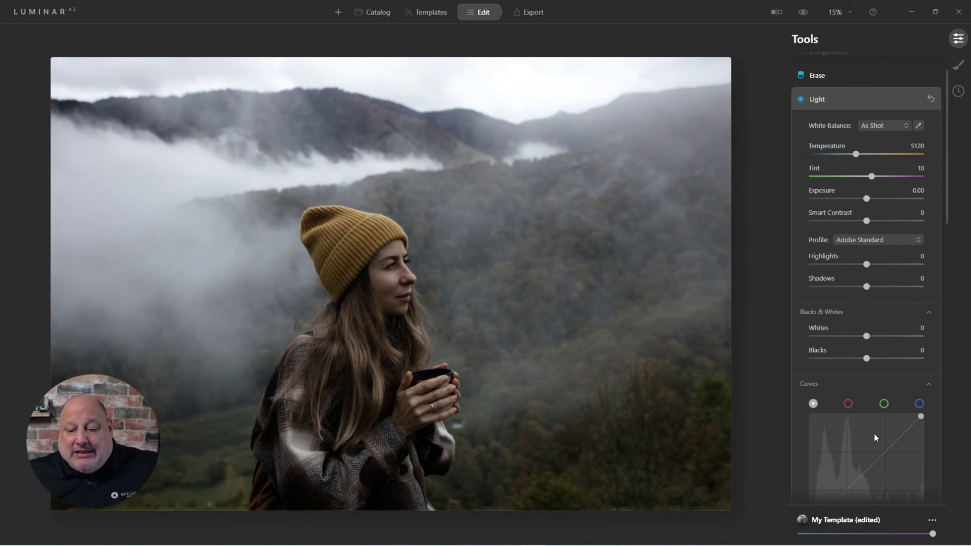
{"action": "left_click", "coordinate": [814, 101]}
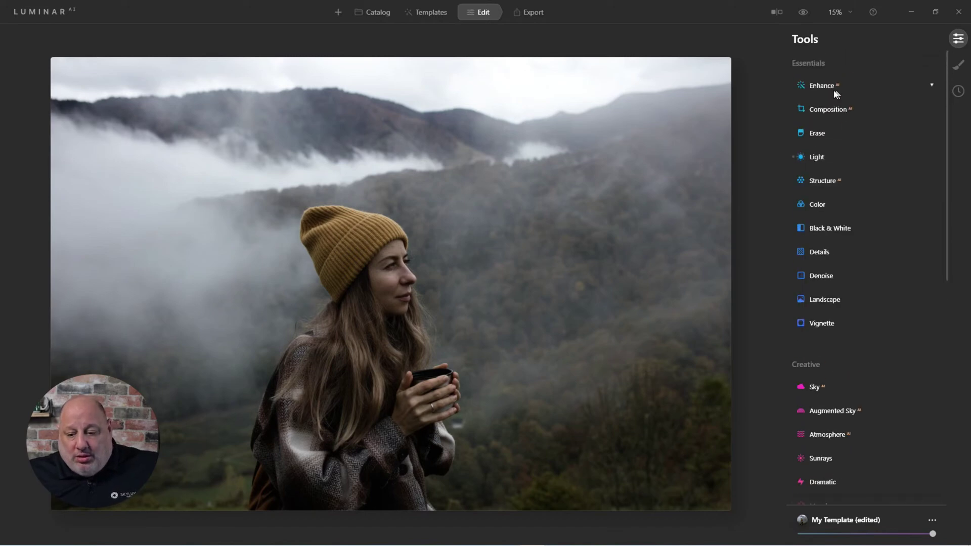
- Set Enhance AI's Accent to 94 and compare the photo before and after the adjustment
{"action": "left_click", "coordinate": [827, 89]}
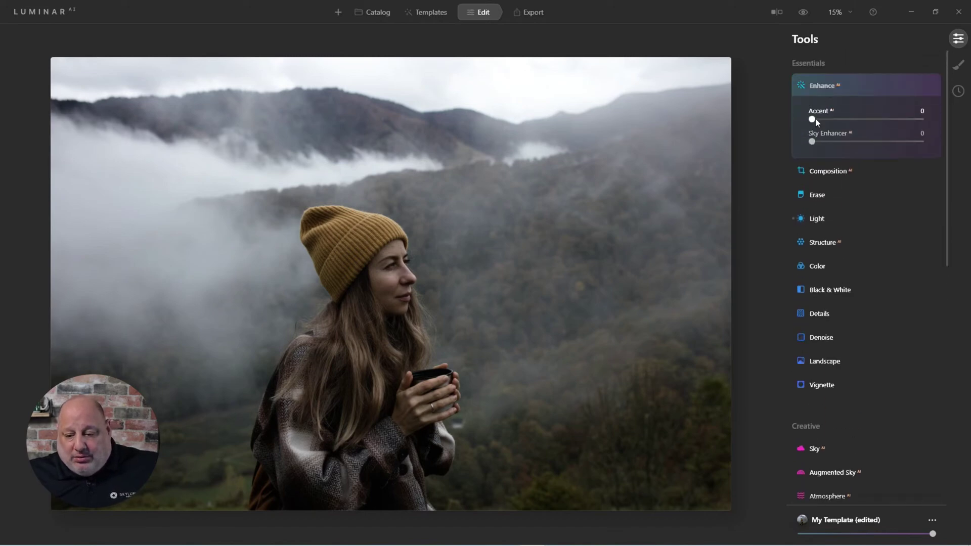
{"action": "left_click_drag", "start_coordinate": [815, 119], "coordinate": [900, 131]}
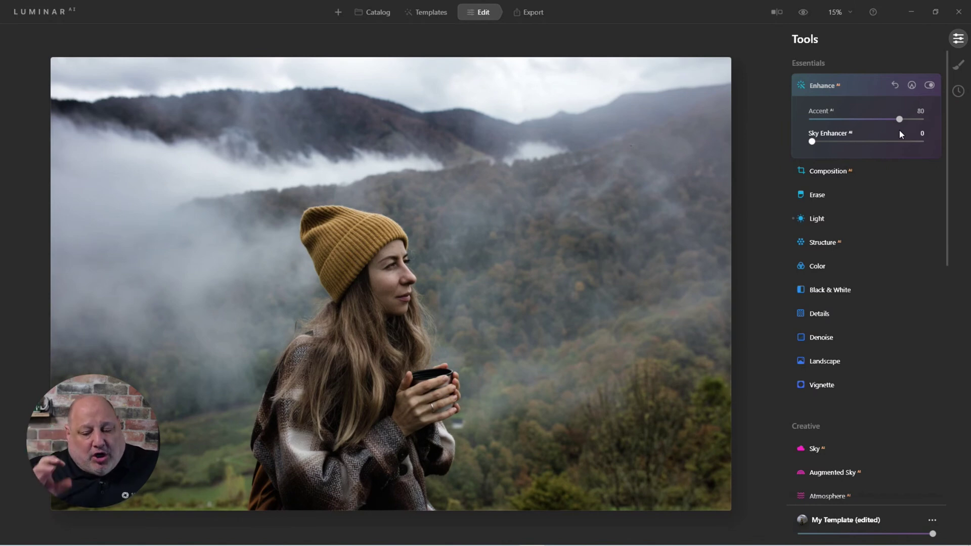
{"action": "left_click_drag", "start_coordinate": [899, 119], "coordinate": [916, 120]}
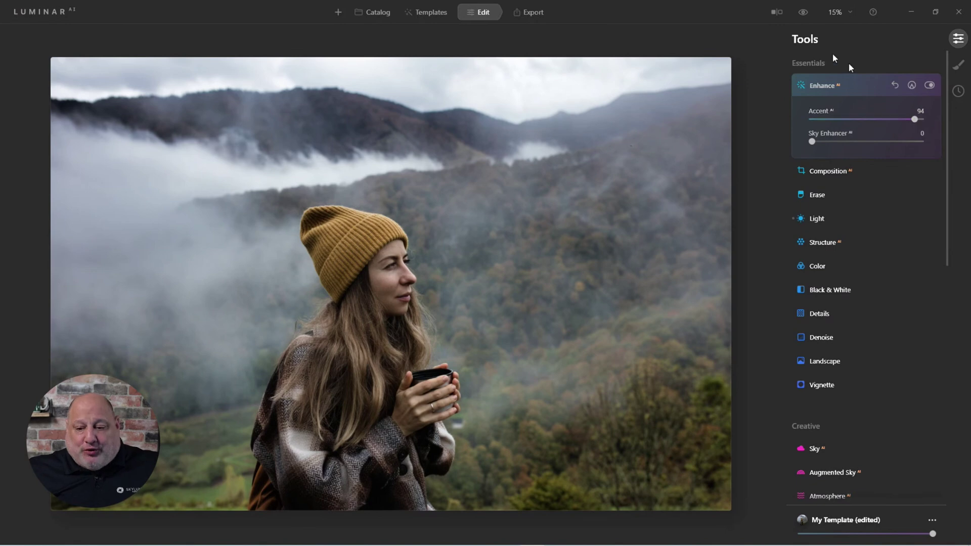
{"action": "left_click", "coordinate": [799, 15]}
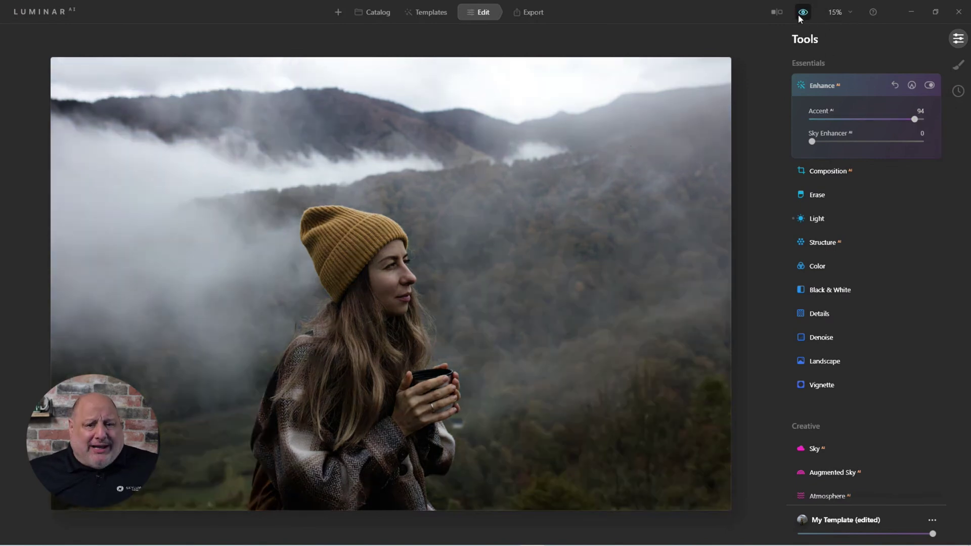
{"action": "left_click", "coordinate": [799, 15]}
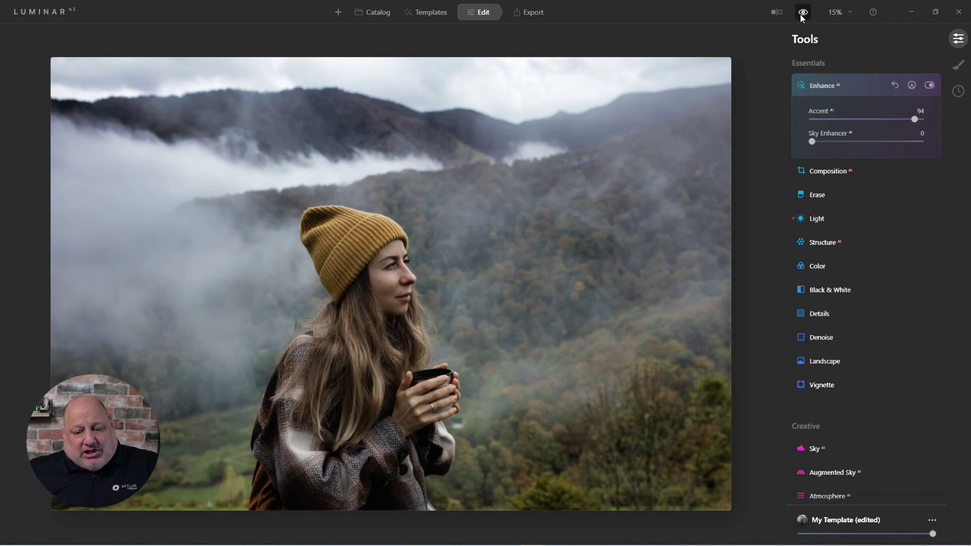
- In the Light tool, set Blacks to -31, Shadows to 59 and Smart Contrast to 11
{"action": "left_click", "coordinate": [815, 219]}
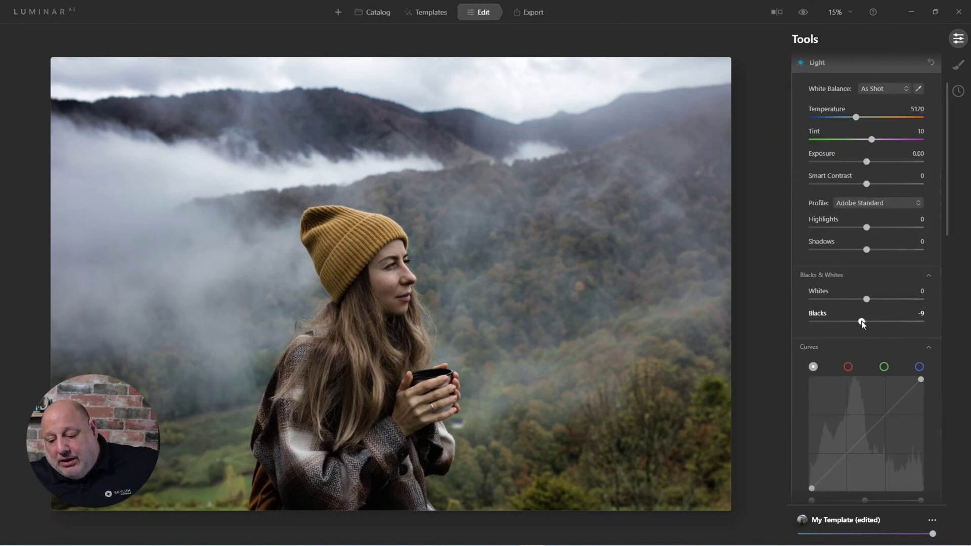
{"action": "left_click_drag", "start_coordinate": [863, 321], "coordinate": [850, 323]}
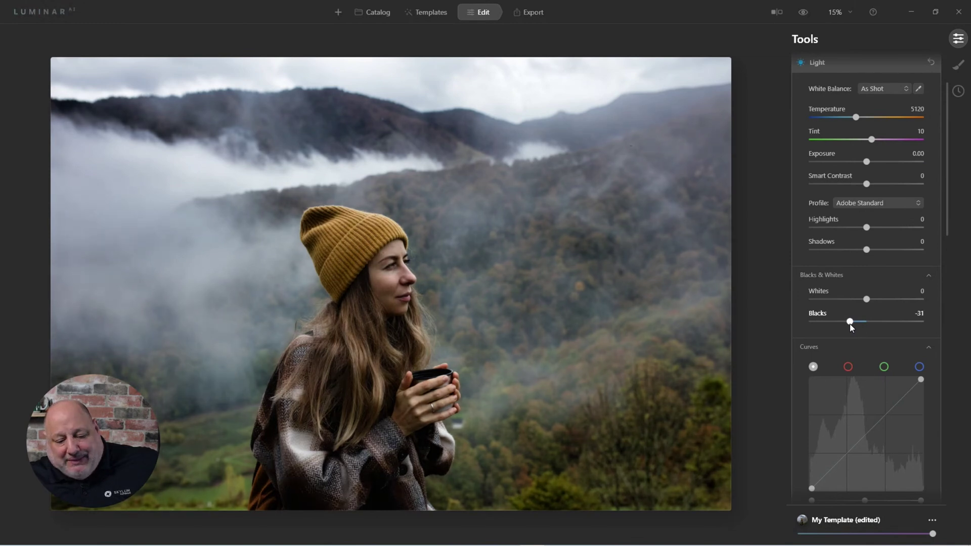
{"action": "left_click_drag", "start_coordinate": [870, 249], "coordinate": [899, 251]}
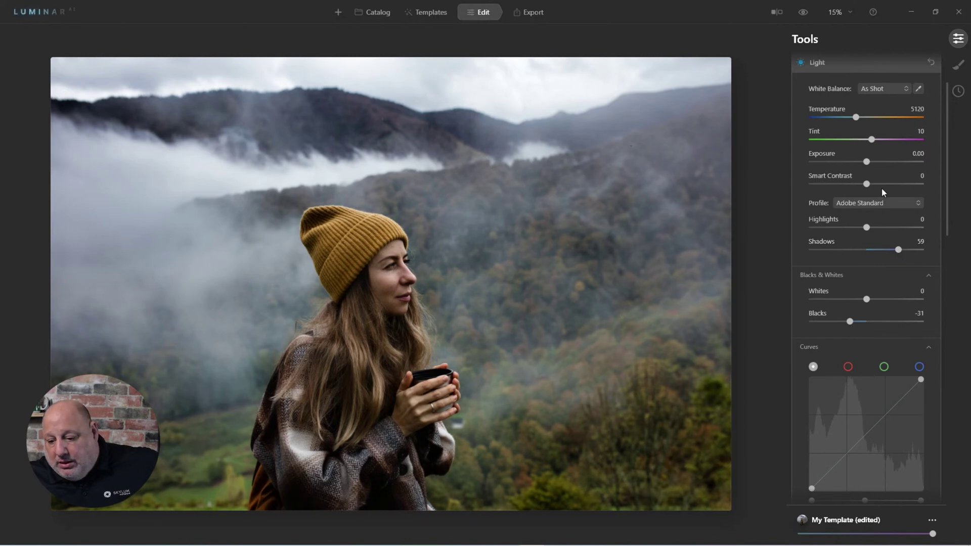
{"action": "mouse_move", "coordinate": [866, 184]}
{"action": "left_mouse_down"}
{"action": "mouse_move", "coordinate": [884, 187]}
{"action": "mouse_move", "coordinate": [875, 194]}
{"action": "mouse_move", "coordinate": [868, 186]}
{"action": "left_mouse_up"}
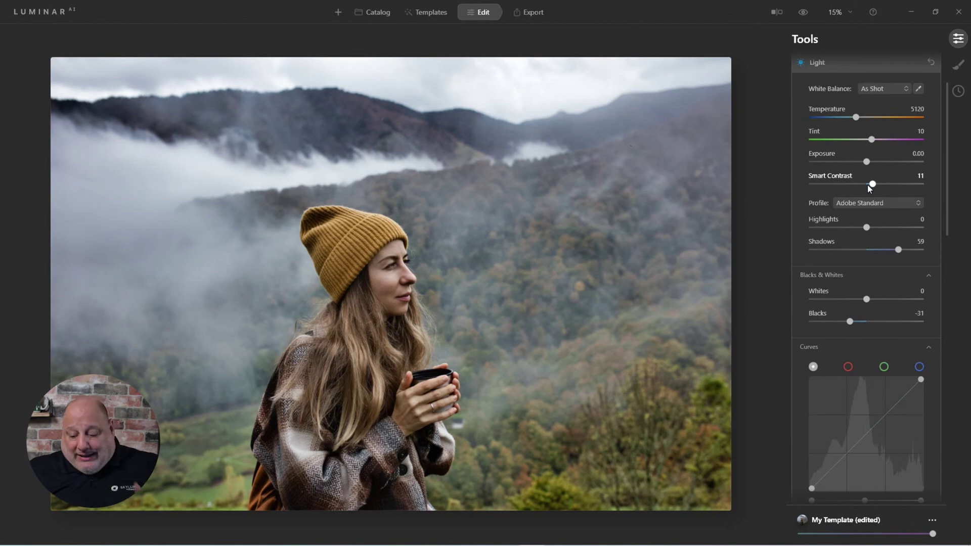
- Save the portrait's adjustments as a template and open the My Templates collection
{"action": "left_click", "coordinate": [931, 522]}
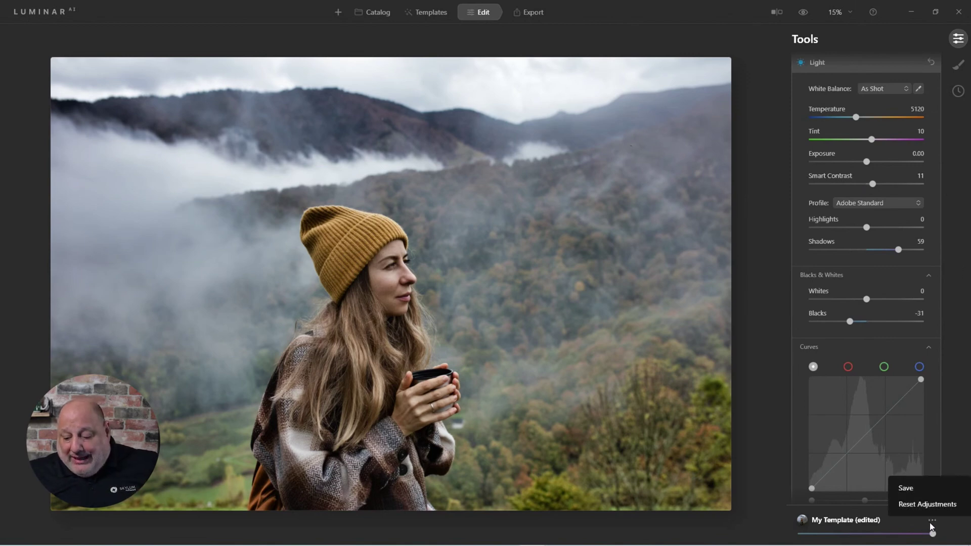
{"action": "left_click", "coordinate": [903, 489]}
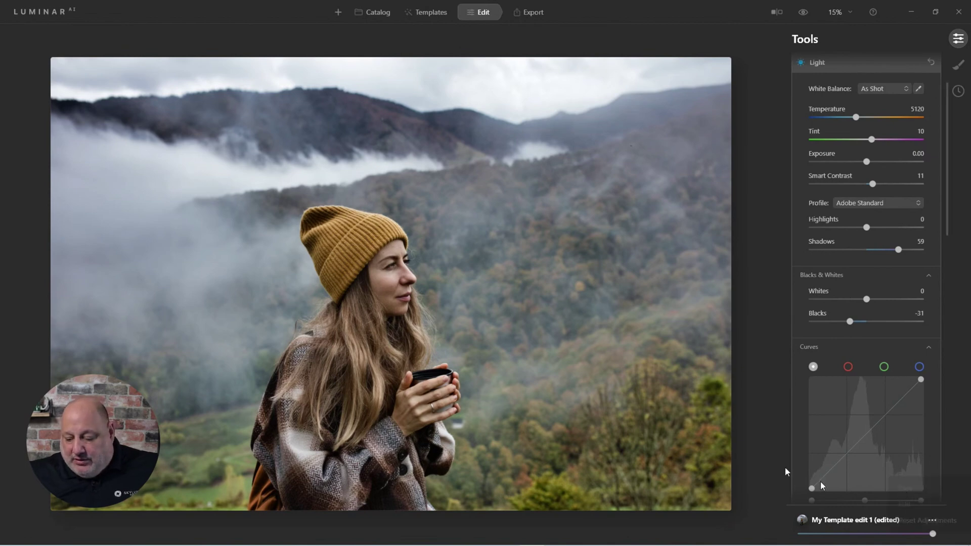
{"action": "left_click", "coordinate": [436, 13]}
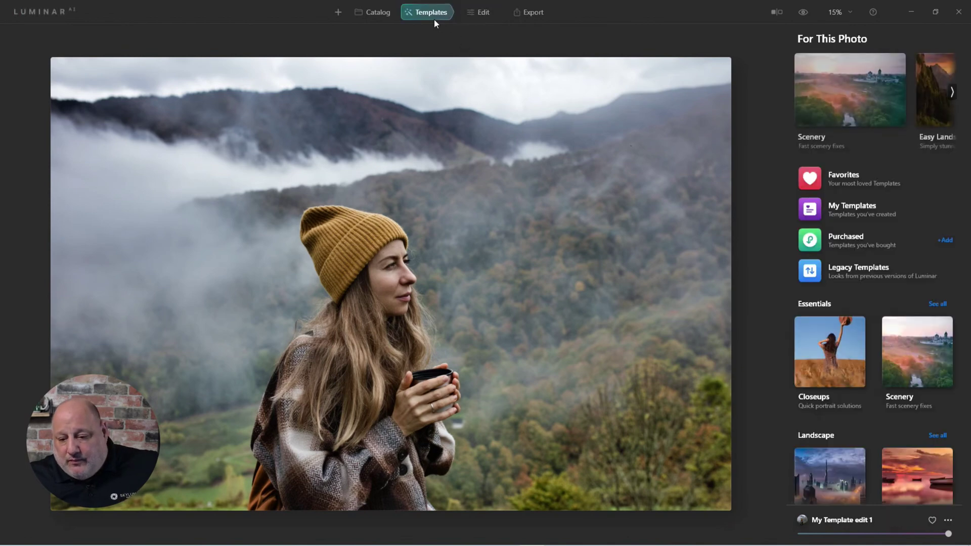
{"action": "left_click", "coordinate": [839, 207]}
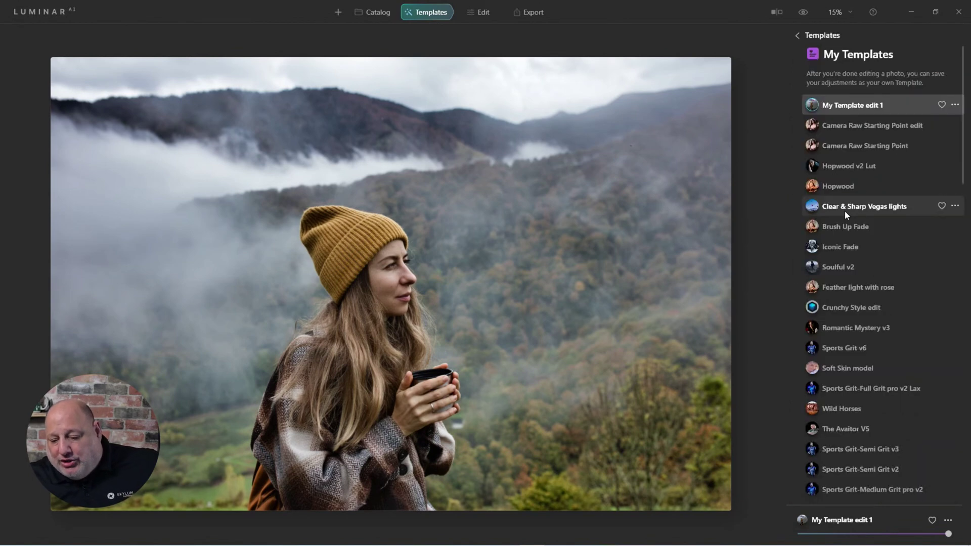
- Open the newly saved template's name for editing and select the whole name for replacement
{"action": "left_click", "coordinate": [955, 105]}
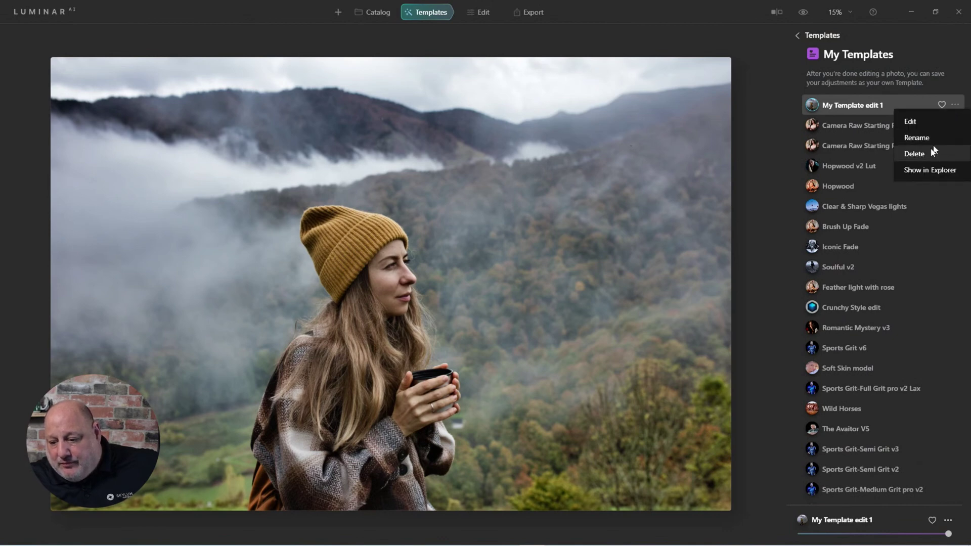
{"action": "left_click", "coordinate": [917, 137]}
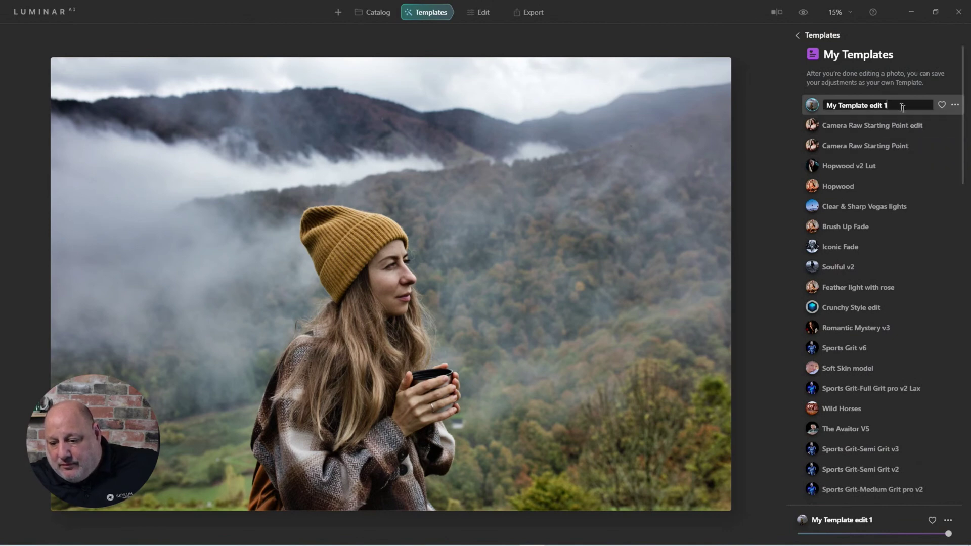
{"action": "left_click_drag", "start_coordinate": [893, 105], "coordinate": [822, 105]}
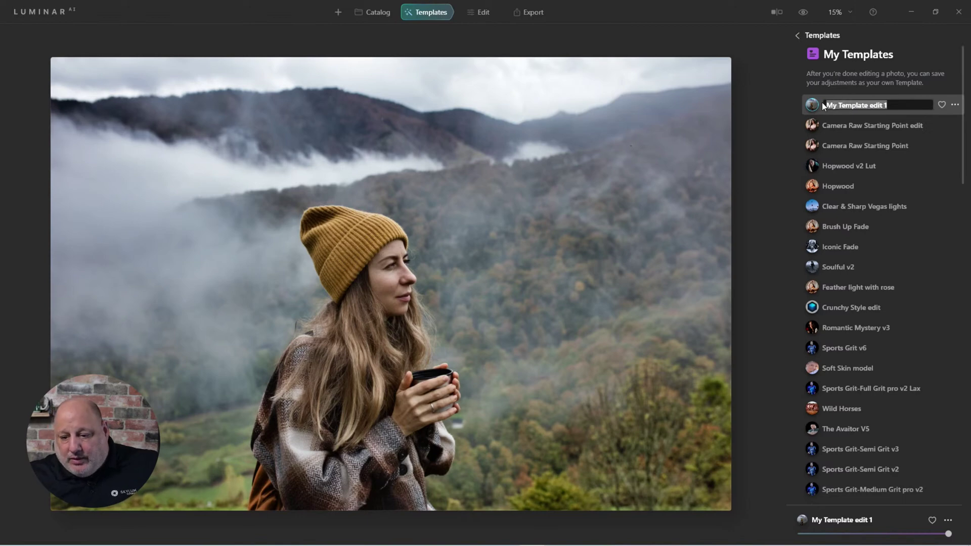
{"action": "type", "text": "Fast "}
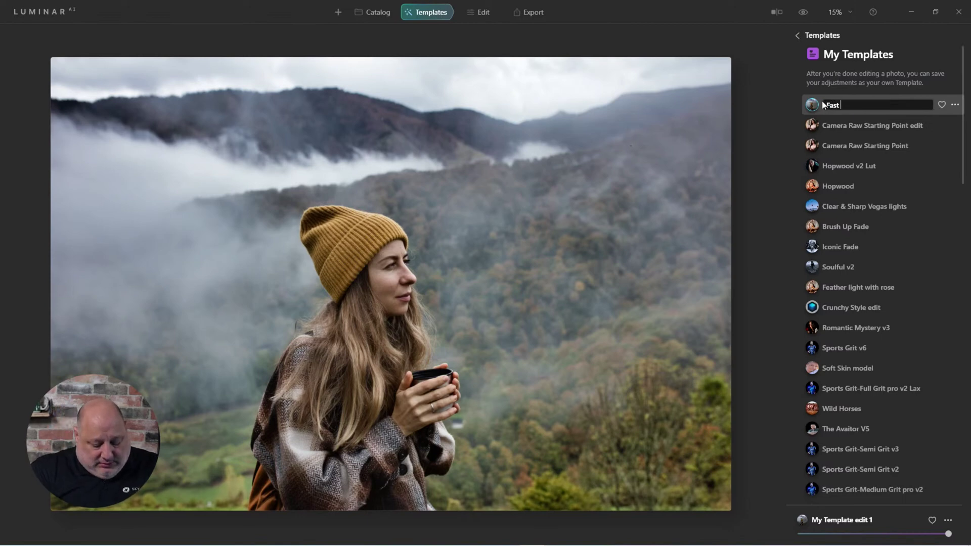
{"action": "type", "text": "and Easy"}
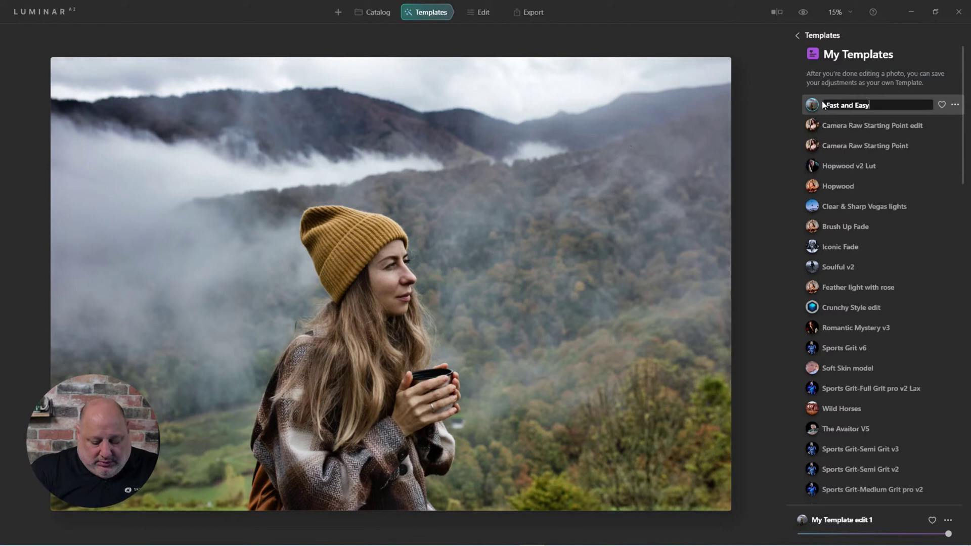
{"action": "key", "text": "BackSpace"}
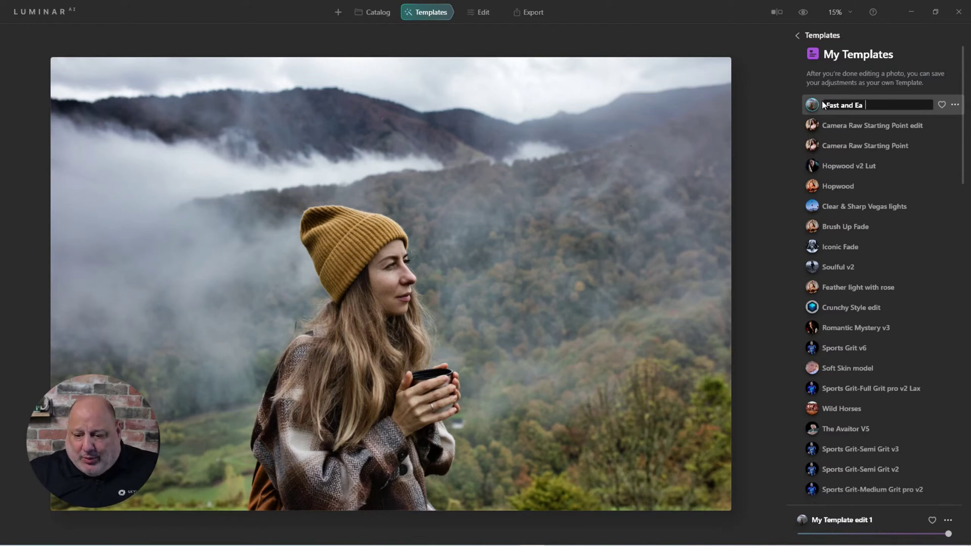
{"action": "key", "text": "BackSpace"}
{"action": "key", "text": "BackSpace"}
{"action": "key", "text": "BackSpace"}
{"action": "key", "text": "BackSpace"}
{"action": "key", "text": "BackSpace"}
{"action": "key", "text": "BackSpace"}
{"action": "key", "text": "BackSpace"}
{"action": "key", "text": "BackSpace"}
{"action": "key", "text": "BackSpace"}
{"action": "key", "text": "BackSpace"}
{"action": "key", "text": "BackSpace"}
- Rename the newly saved template as Starting Point v1
{"action": "type", "text": "S"}
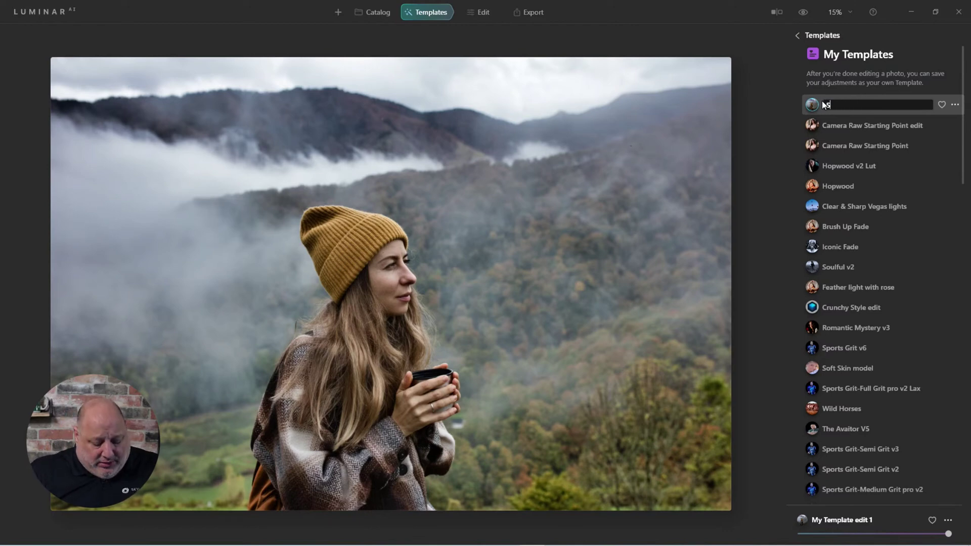
{"action": "type", "text": "tarting Poi"}
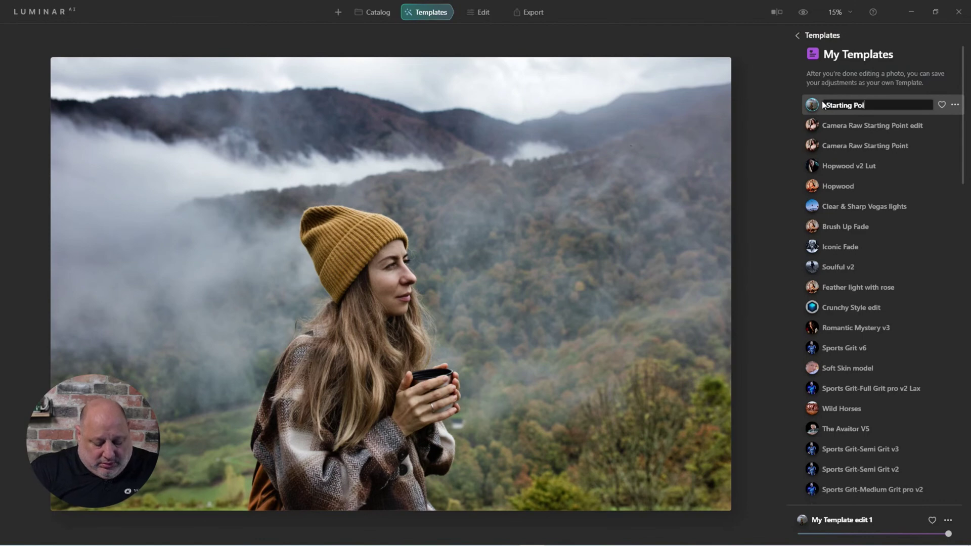
{"action": "type", "text": "nt v1"}
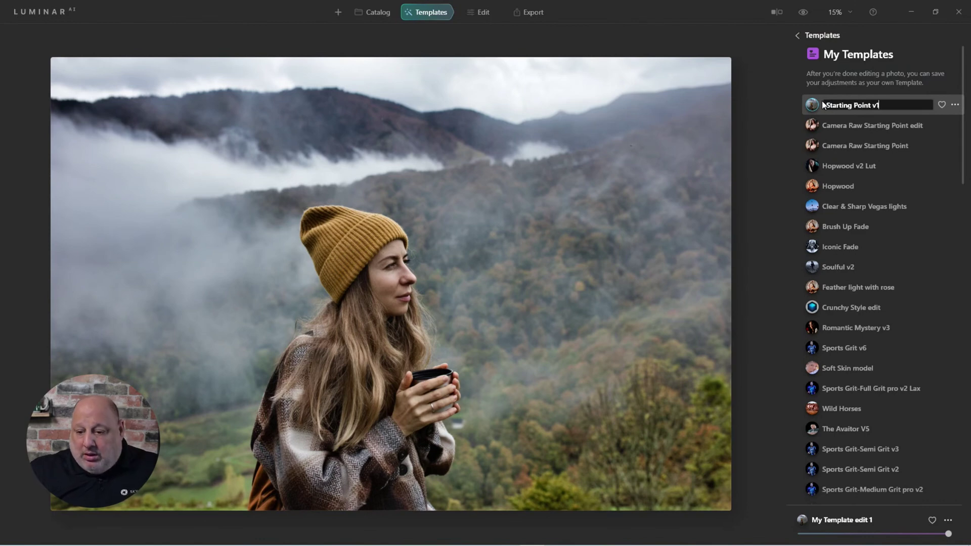
{"action": "key", "text": "Return"}
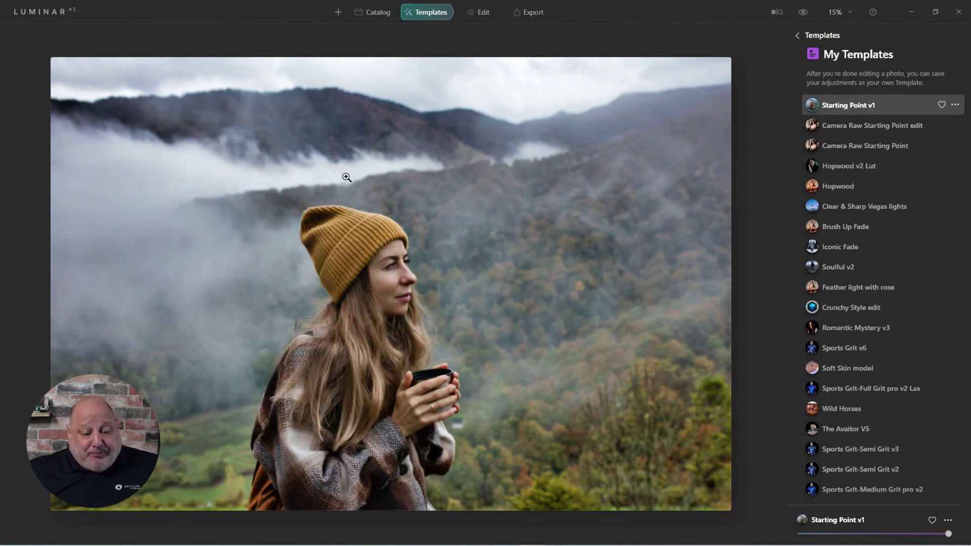
- Open the portrait's edit history and revert the photo to the original image
{"action": "right_click", "coordinate": [454, 157]}
{"action": "mouse_move", "coordinate": [484, 169]}
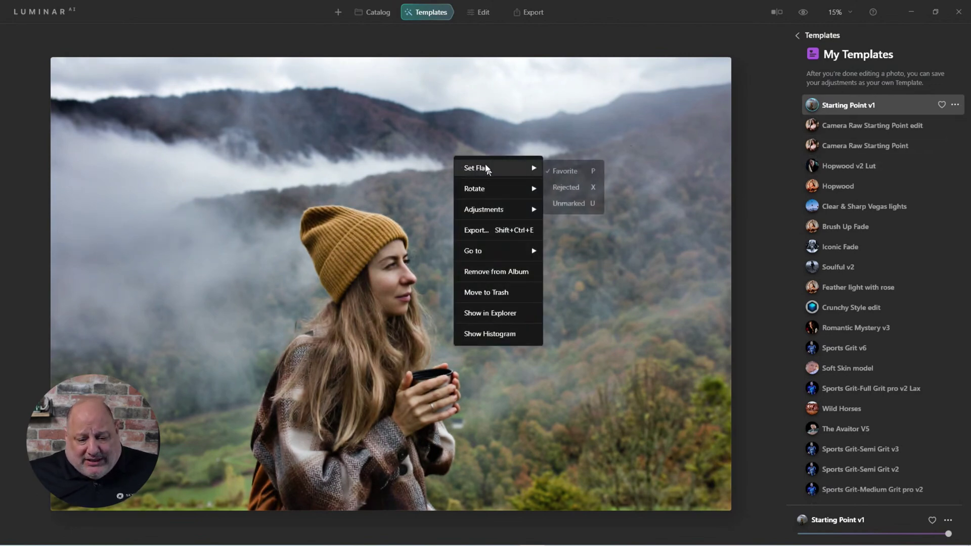
{"action": "left_click", "coordinate": [479, 12]}
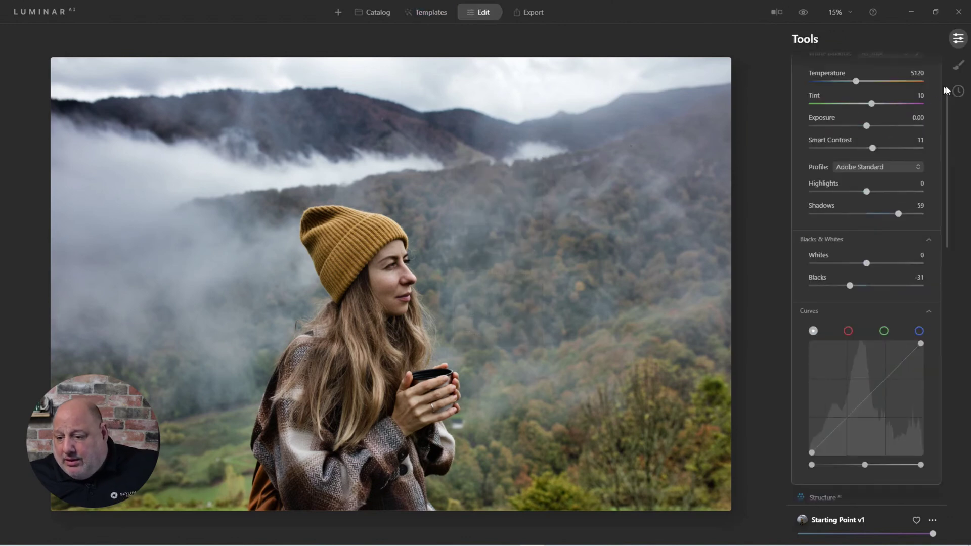
{"action": "left_click", "coordinate": [958, 92]}
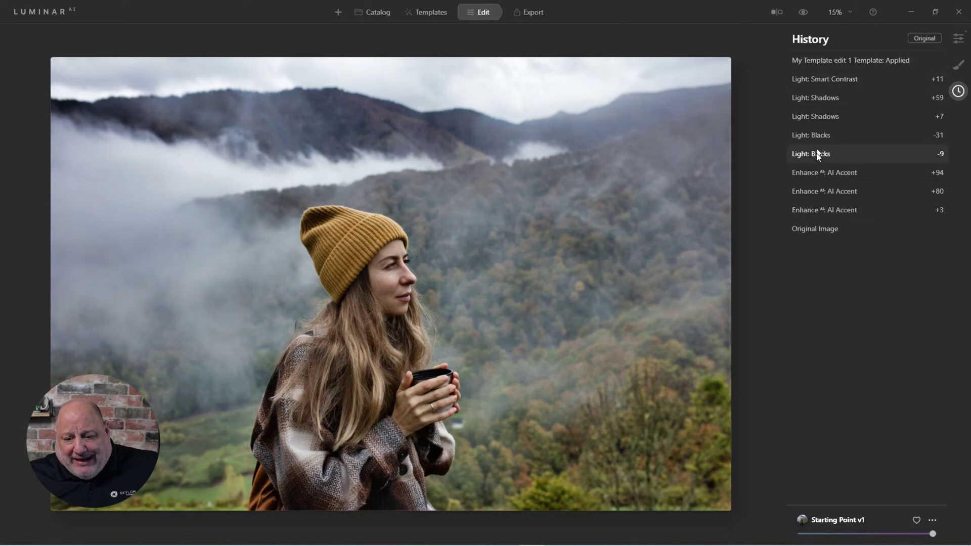
{"action": "left_click", "coordinate": [815, 230]}
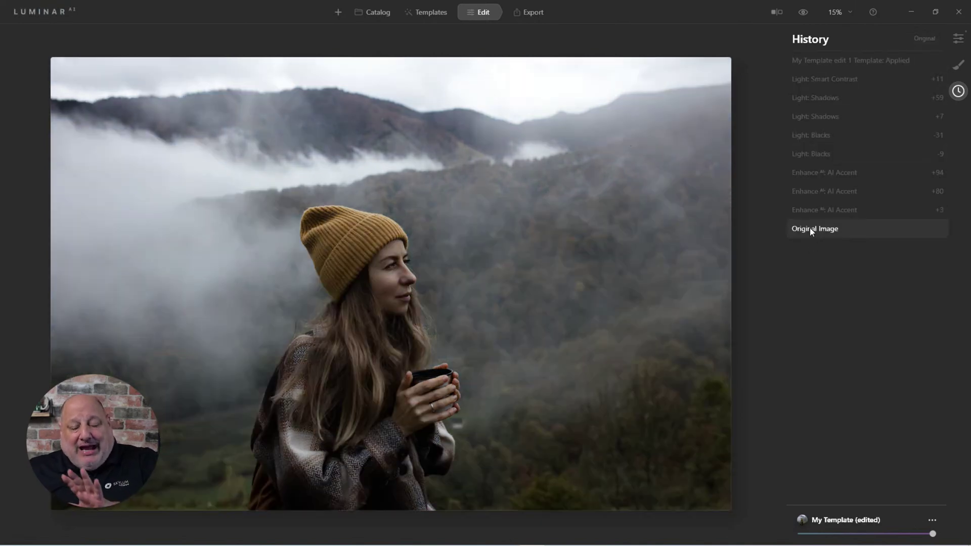
- Apply the Starting Point v1 template to the portrait and check the resulting Light settings and edit history
{"action": "left_click", "coordinate": [424, 12]}
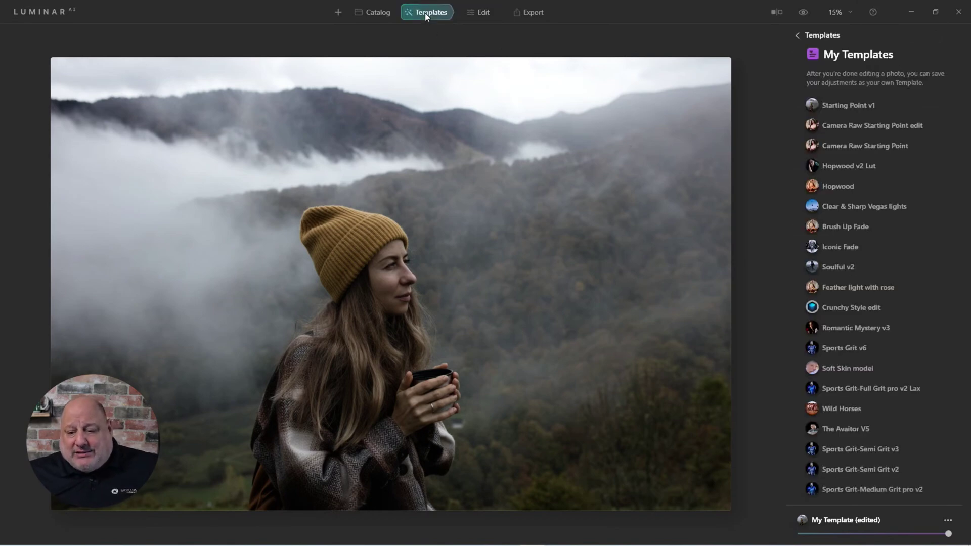
{"action": "left_click", "coordinate": [843, 107]}
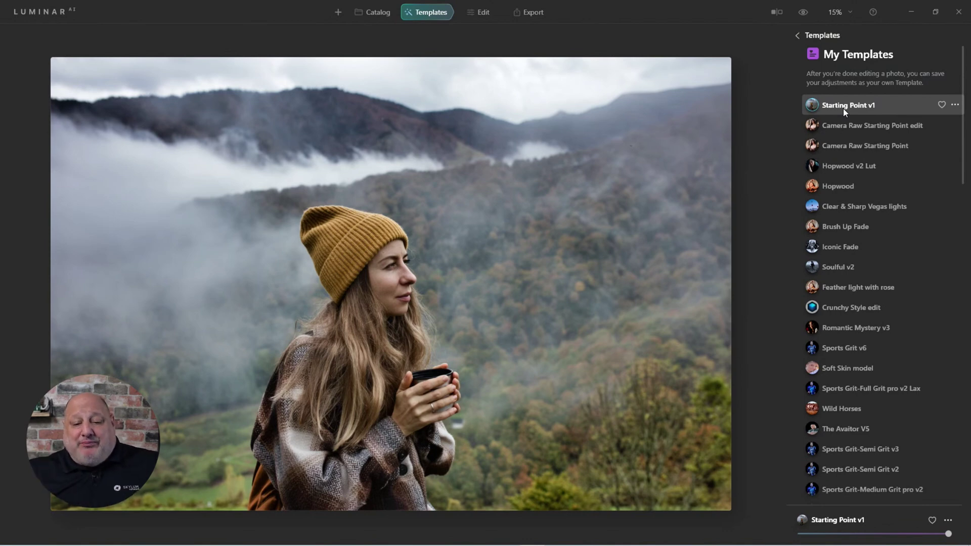
{"action": "left_click", "coordinate": [480, 12]}
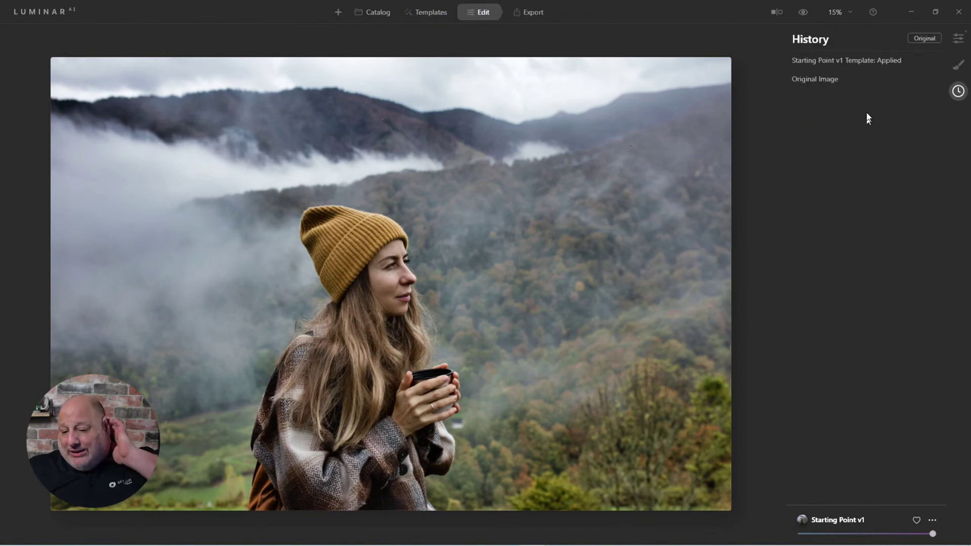
{"action": "left_click", "coordinate": [958, 40]}
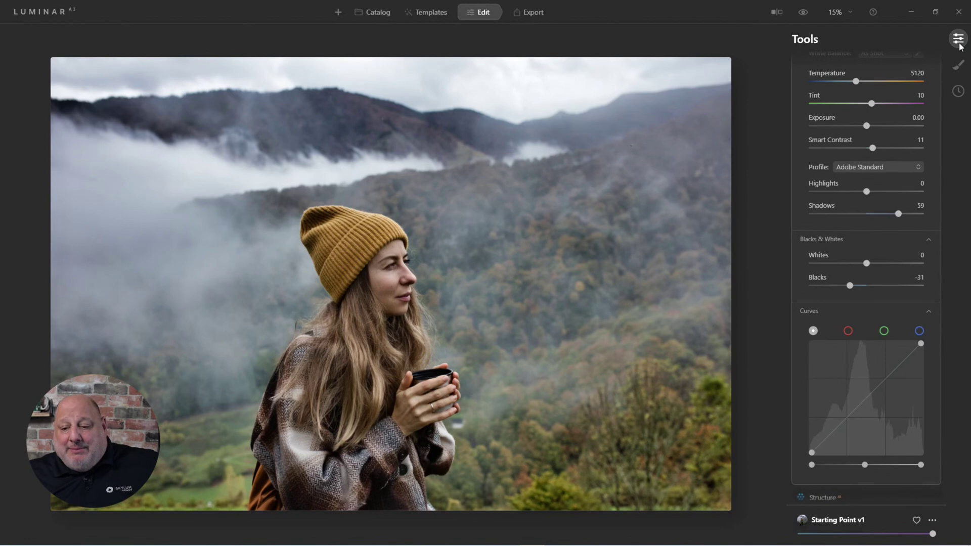
{"action": "scroll", "coordinate": [875, 215], "scroll_direction": "up", "scroll_amount": 1}
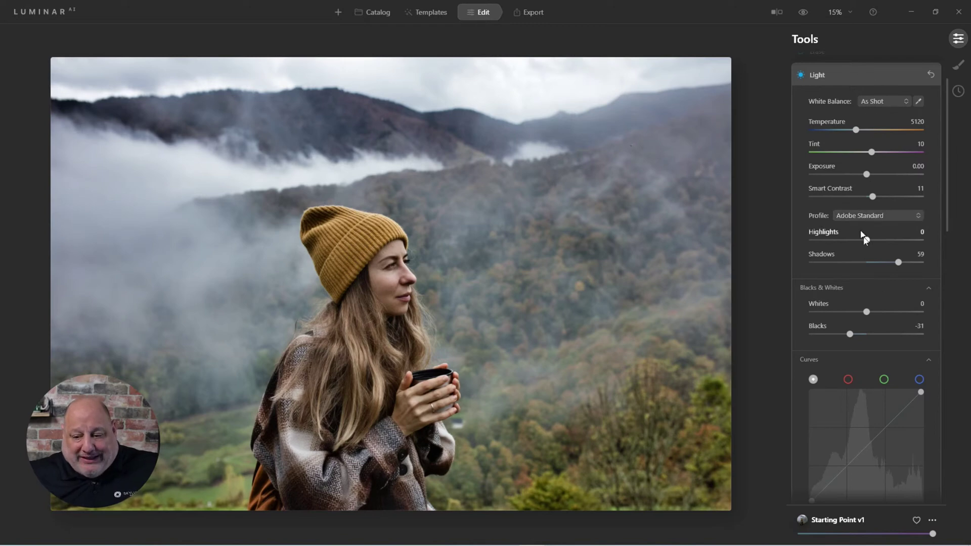
{"action": "left_click", "coordinate": [959, 91]}
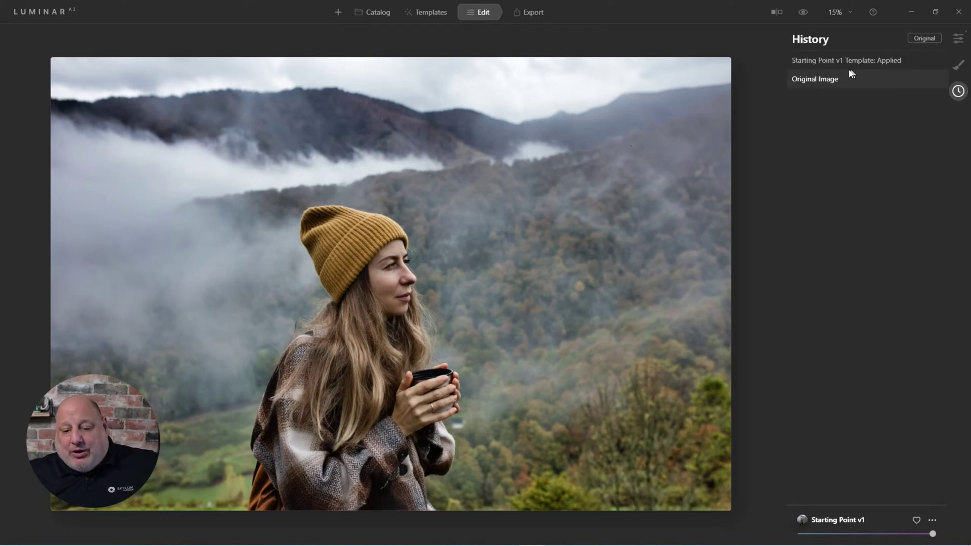
- Revert the template-edited portrait to its original image again and go back to the Light tool
{"action": "left_click", "coordinate": [839, 82]}
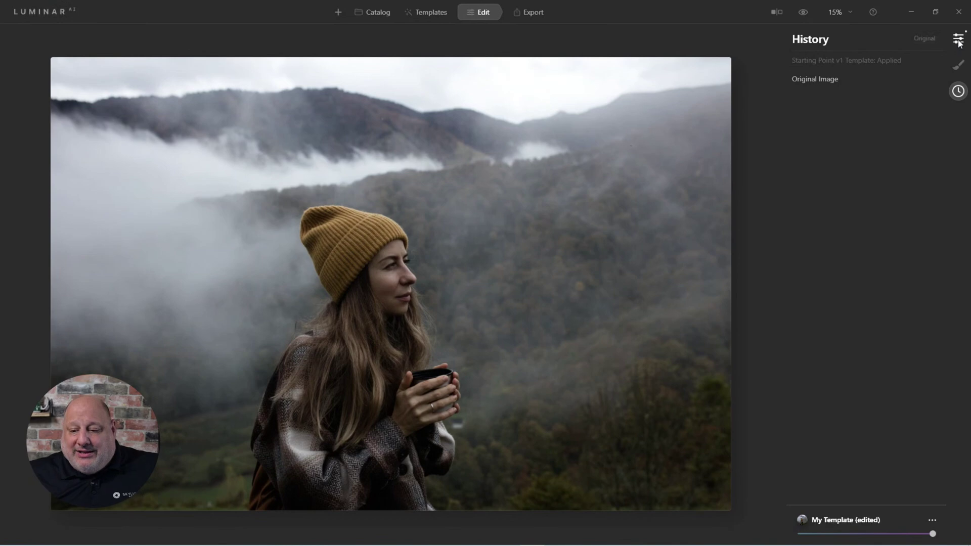
{"action": "left_click", "coordinate": [958, 39]}
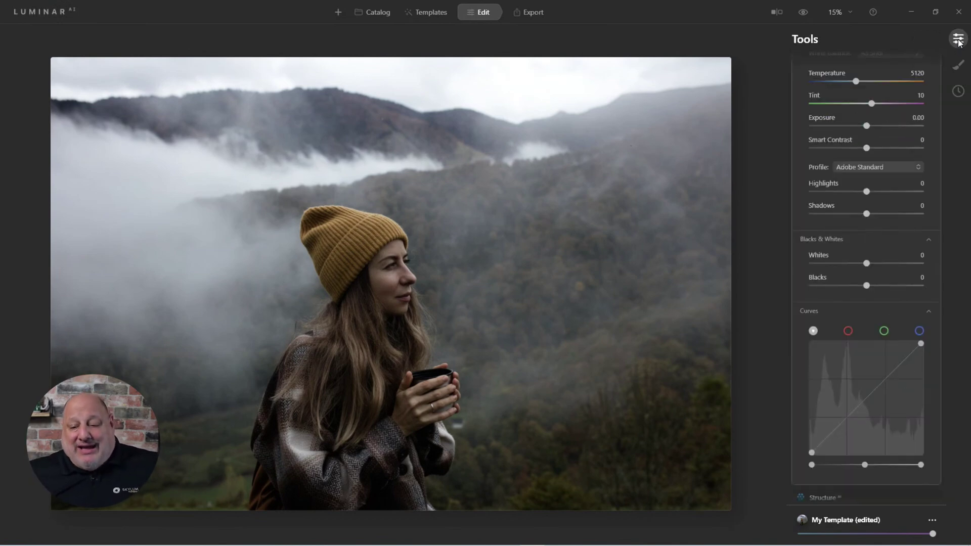
{"action": "scroll", "coordinate": [833, 121], "scroll_direction": "up", "scroll_amount": 3}
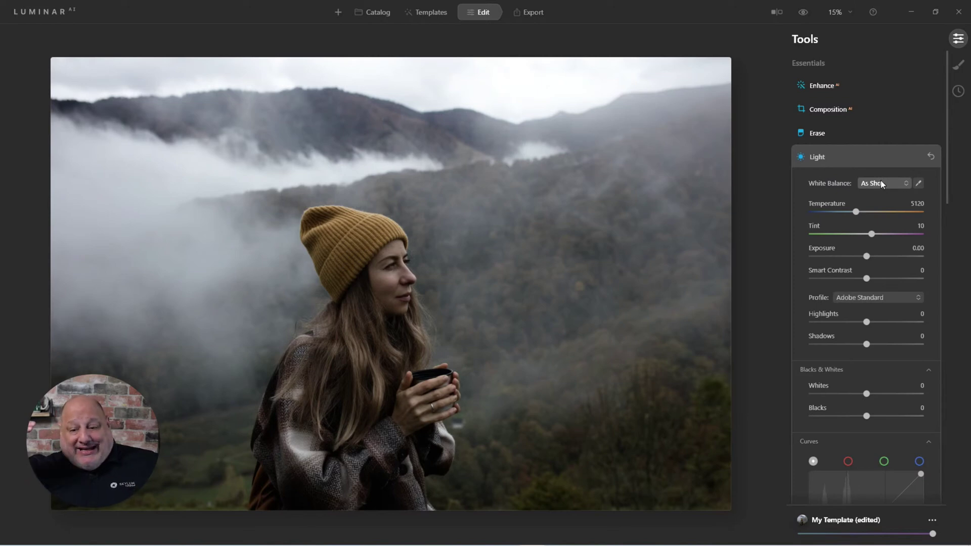
- Try the Camera Portrait, Luminar Default and Camera Monochrome profiles on the portrait in the Light tool
{"action": "left_click", "coordinate": [873, 300]}
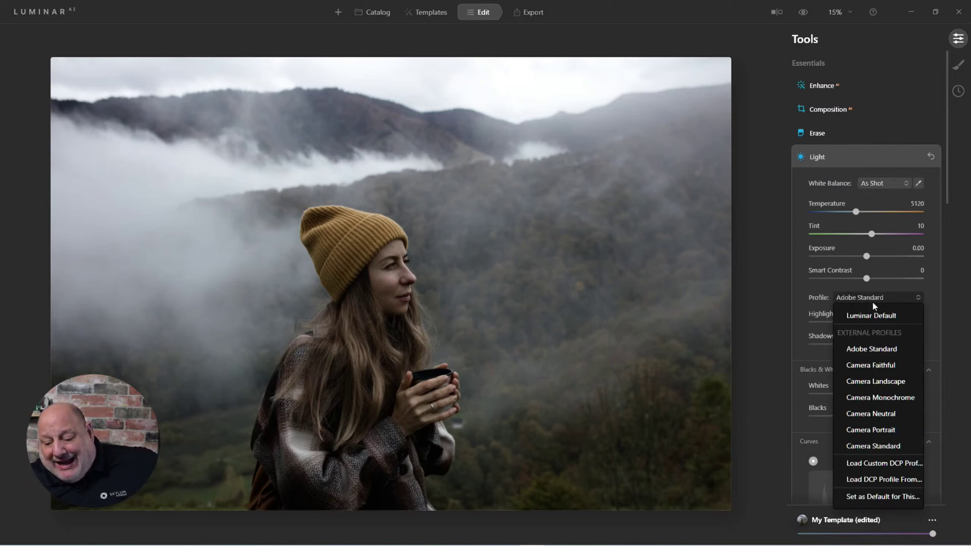
{"action": "left_click", "coordinate": [876, 431]}
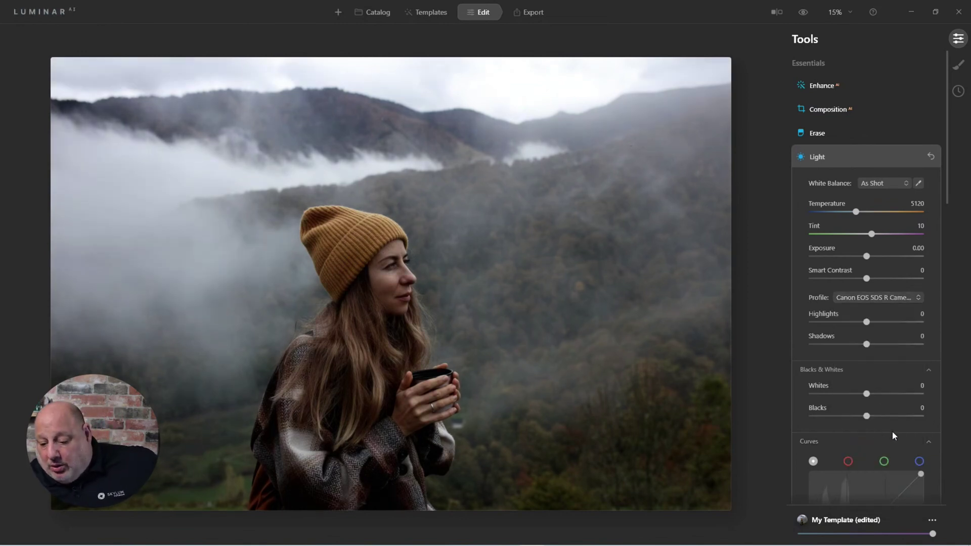
{"action": "left_click", "coordinate": [867, 297]}
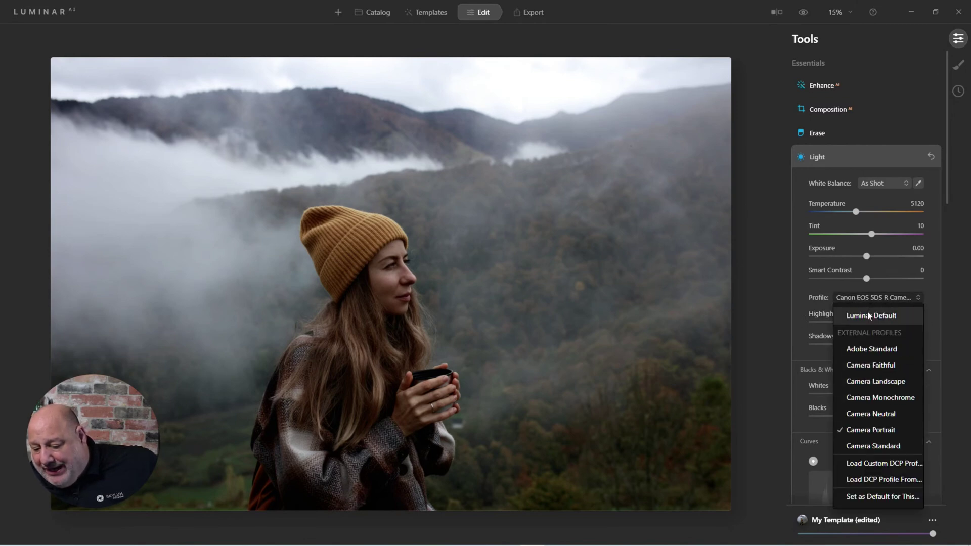
{"action": "left_click", "coordinate": [868, 315]}
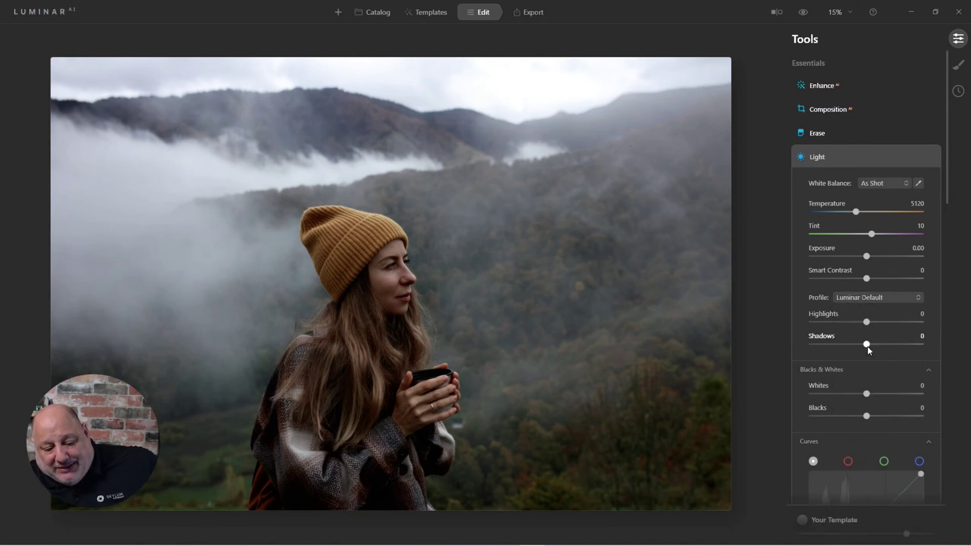
{"action": "left_click", "coordinate": [868, 298]}
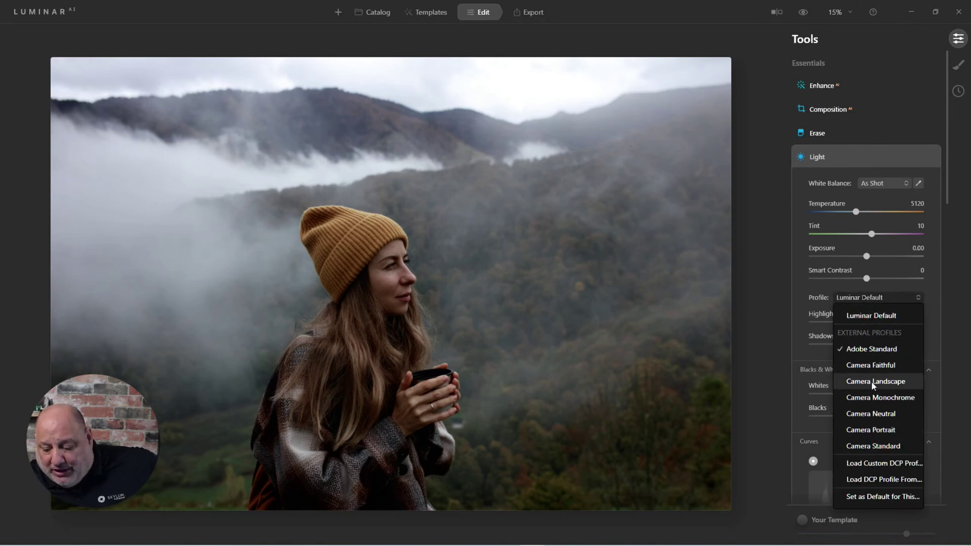
{"action": "left_click", "coordinate": [883, 399]}
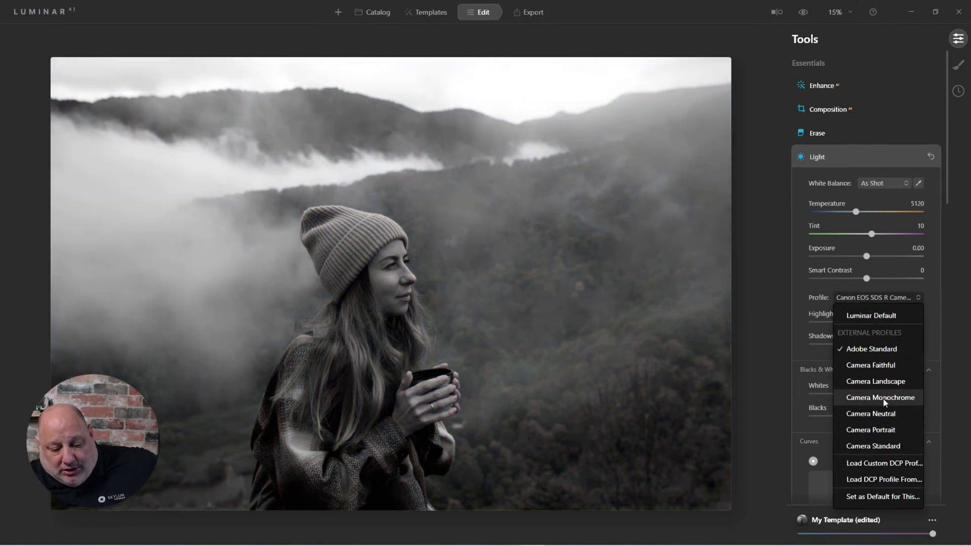
{"action": "left_click", "coordinate": [883, 398]}
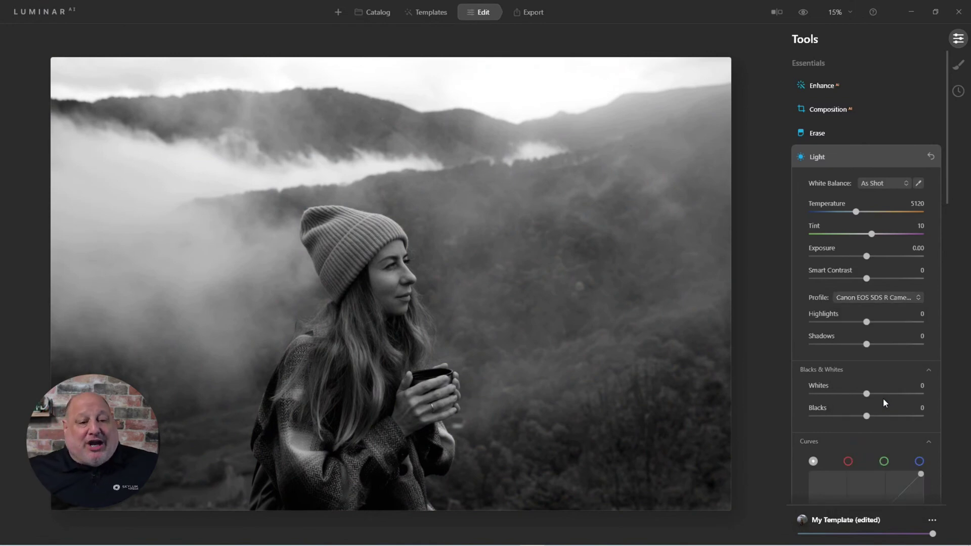
- Set the Light tool's profile to Camera Faithful
{"action": "left_click", "coordinate": [881, 299]}
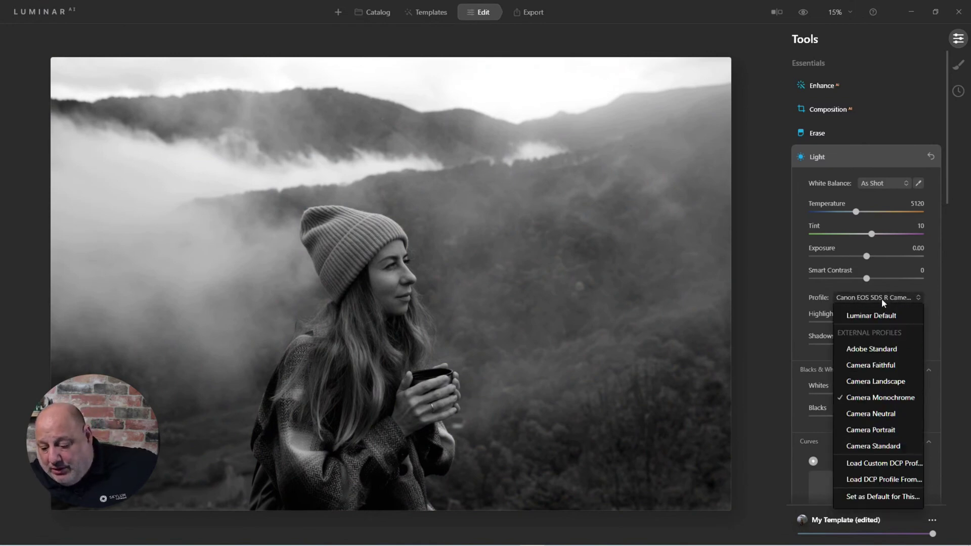
{"action": "left_click", "coordinate": [884, 368]}
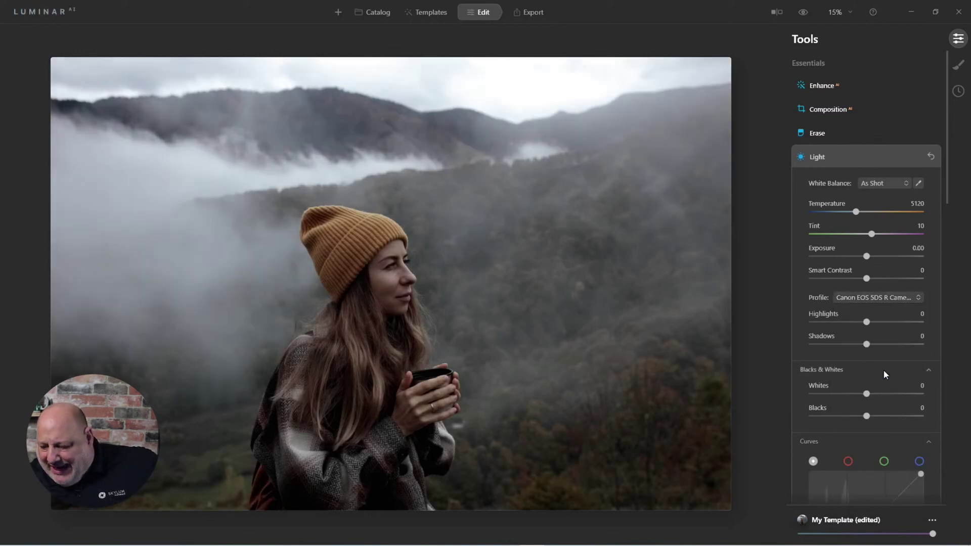
{"action": "left_click", "coordinate": [885, 302]}
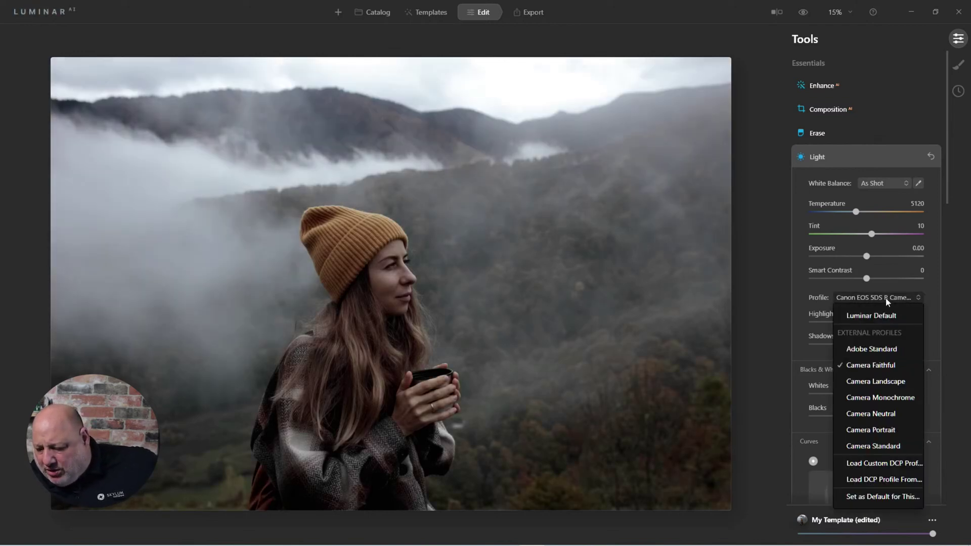
{"action": "left_click", "coordinate": [872, 369]}
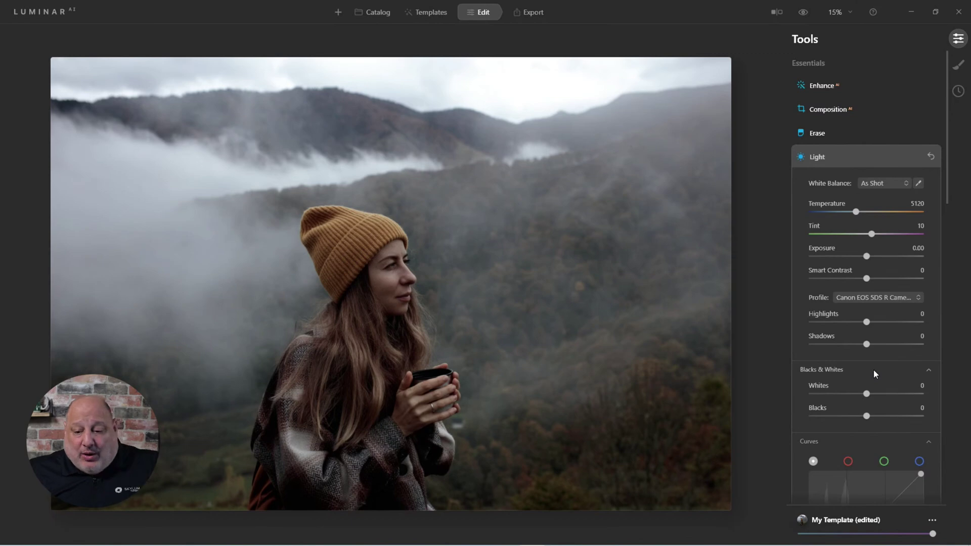
- Try the Daylight and Cloudy white balance presets on the portrait
{"action": "left_click", "coordinate": [868, 182]}
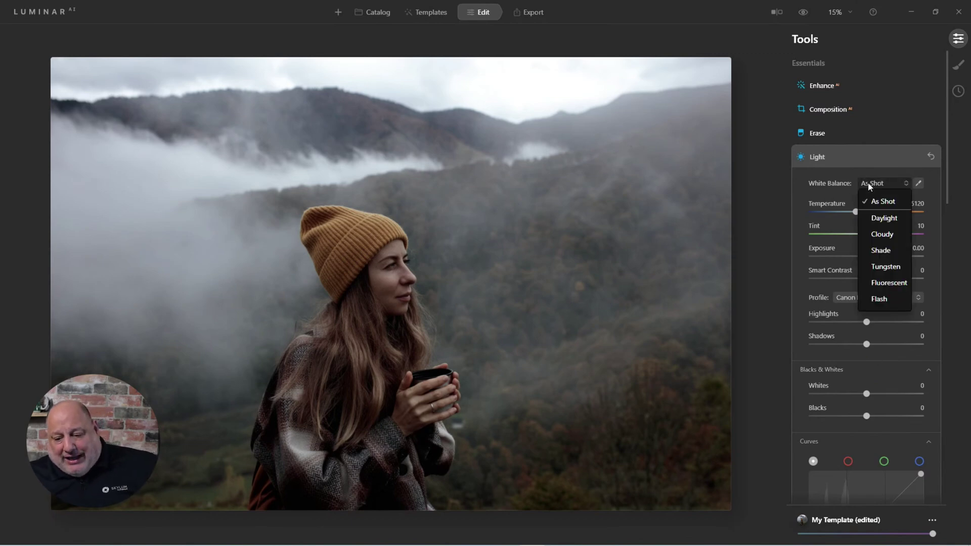
{"action": "left_click", "coordinate": [893, 220]}
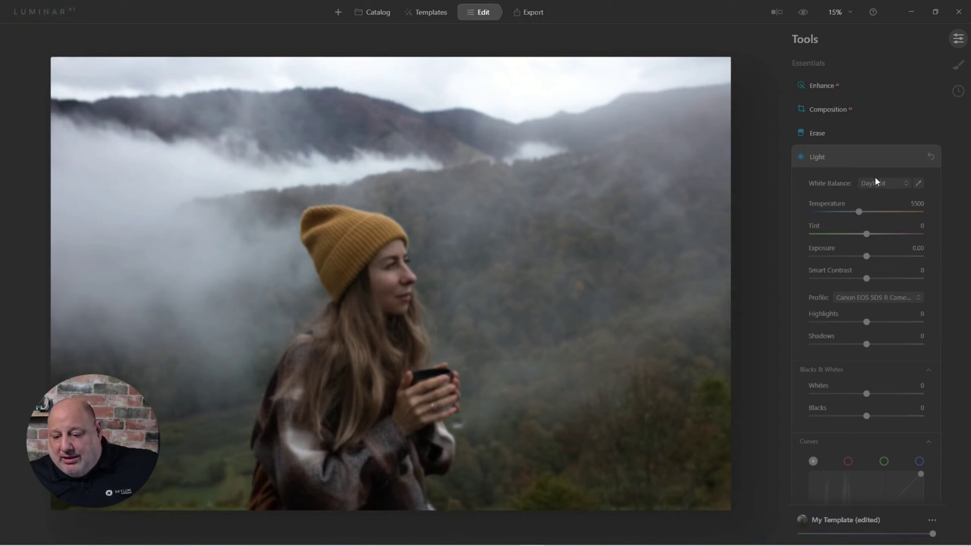
{"action": "scroll", "coordinate": [876, 181], "scroll_direction": "down", "scroll_amount": 3}
{"action": "scroll", "coordinate": [876, 183], "scroll_direction": "up", "scroll_amount": 3}
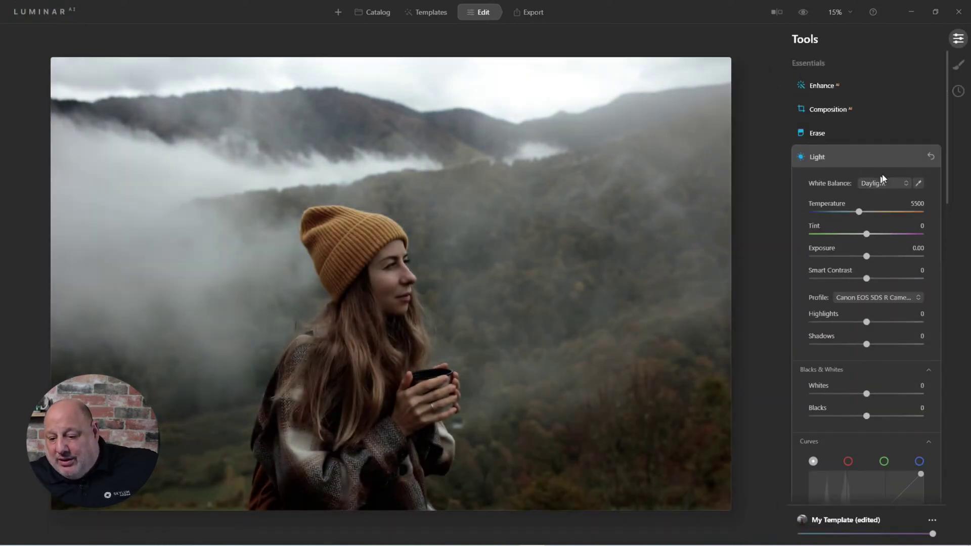
{"action": "left_click", "coordinate": [884, 186]}
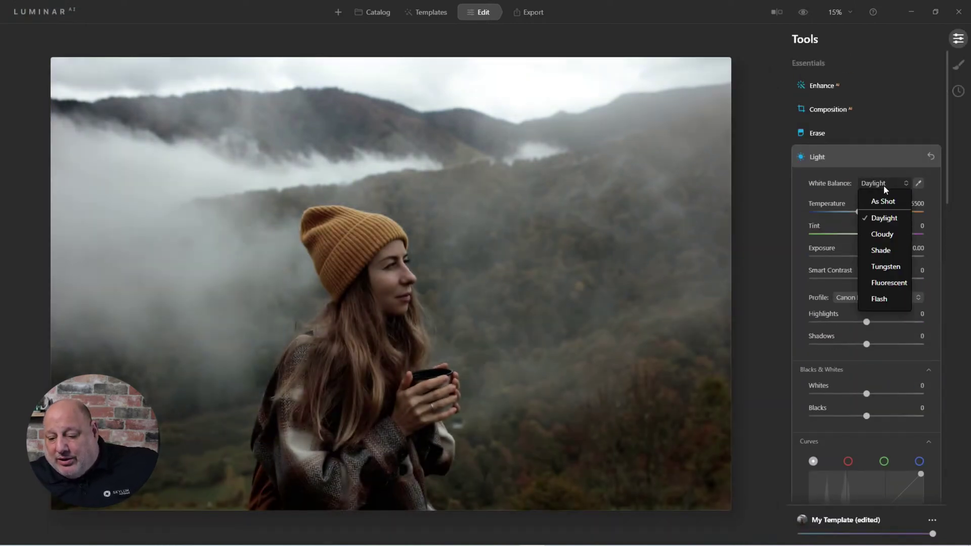
{"action": "left_click", "coordinate": [889, 236]}
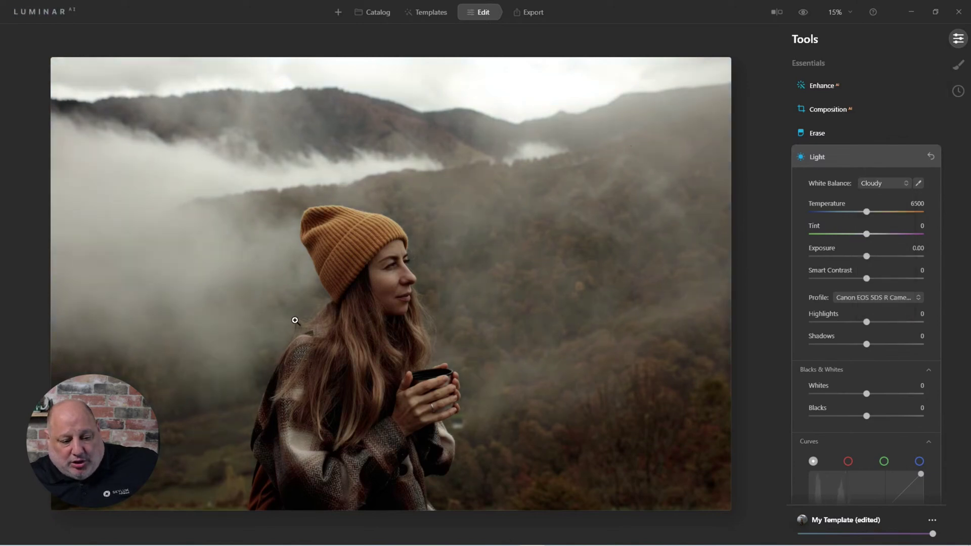
- Try the Shade white balance preset, and set the portrait's white balance to Tungsten
{"action": "left_click", "coordinate": [868, 186]}
{"action": "left_click", "coordinate": [881, 250]}
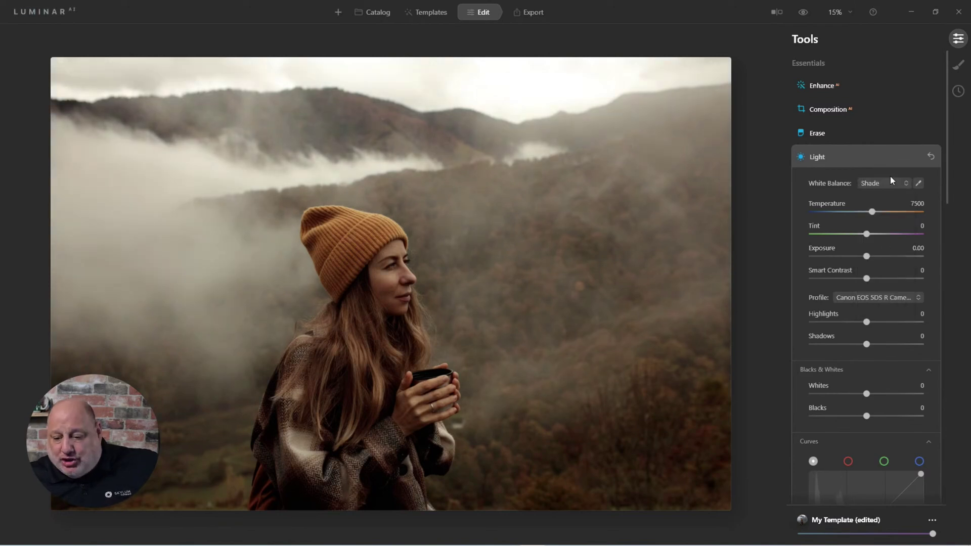
{"action": "left_click", "coordinate": [887, 185]}
{"action": "left_click", "coordinate": [881, 267]}
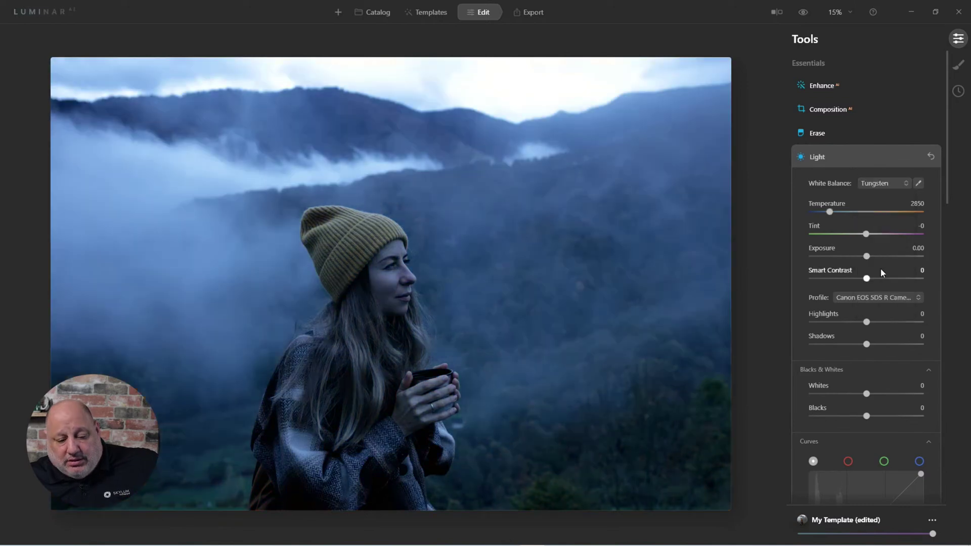
- Try the Fluorescent and Flash white balance presets on the portrait
{"action": "left_click", "coordinate": [875, 186]}
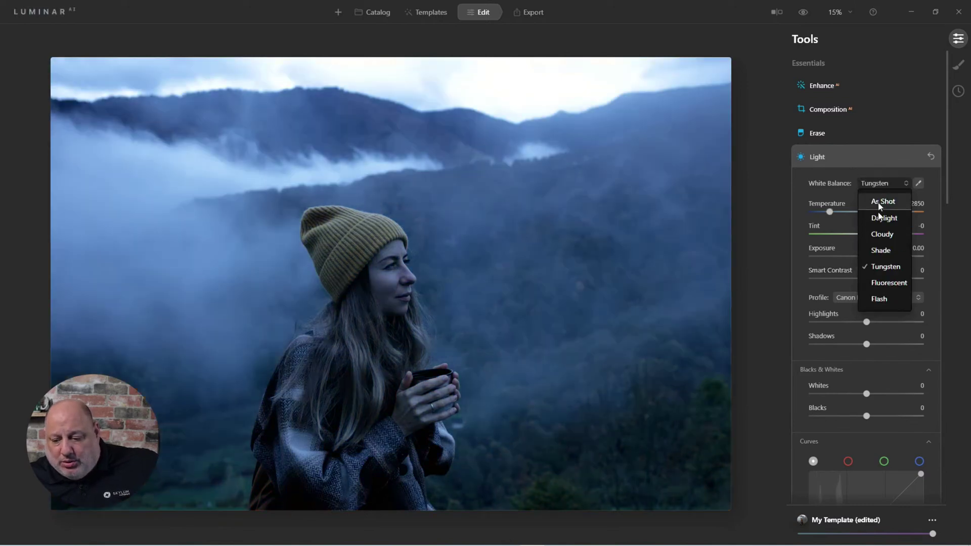
{"action": "left_click", "coordinate": [874, 280]}
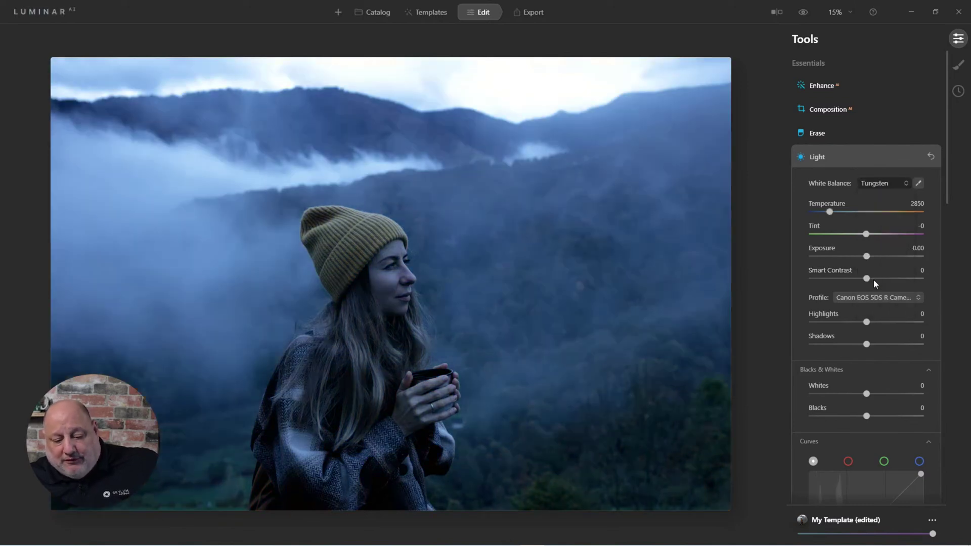
{"action": "left_click", "coordinate": [883, 185]}
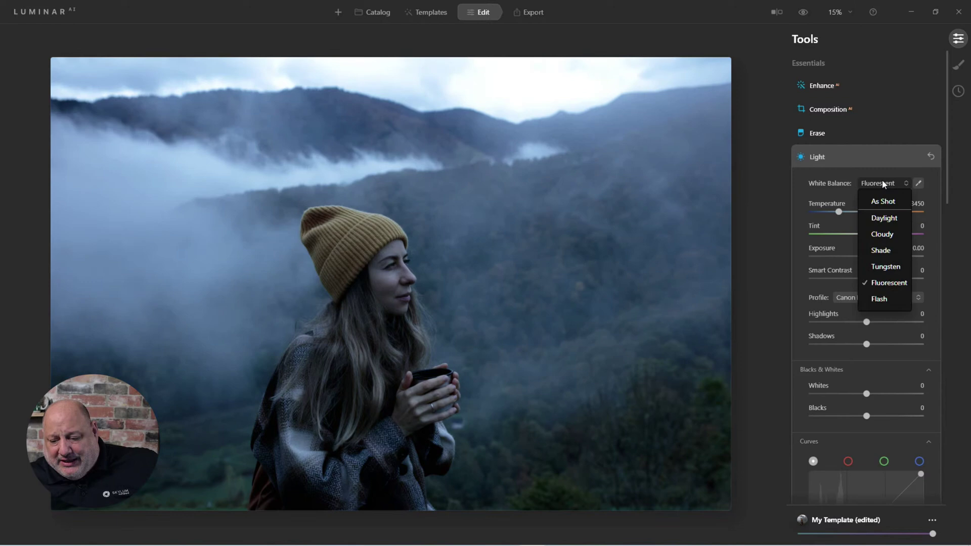
{"action": "left_click", "coordinate": [884, 299]}
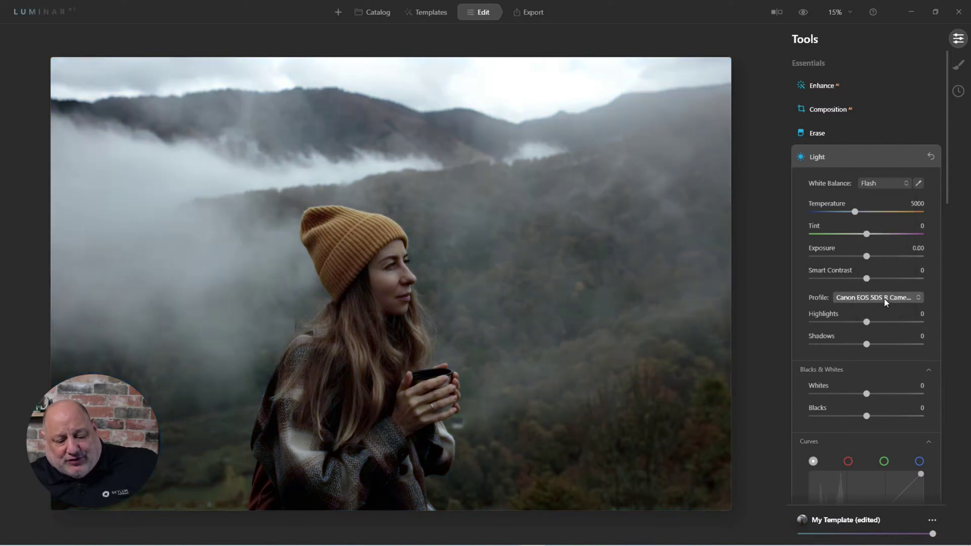
{"action": "left_click", "coordinate": [874, 186]}
{"action": "left_click", "coordinate": [875, 186]}
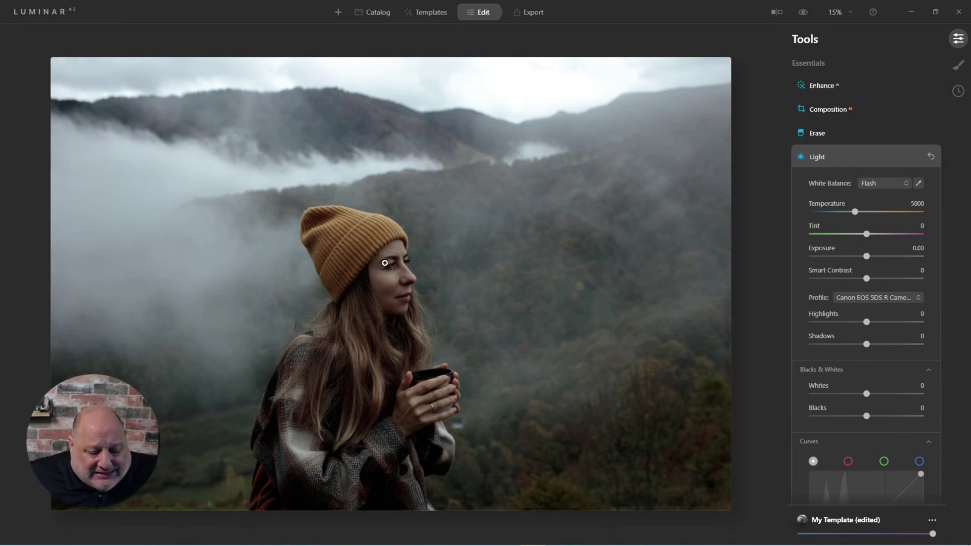
- Set the white balance by sampling the fog above the woman's hat as neutral, and make the current camera profile the default
{"action": "scroll", "coordinate": [384, 262], "scroll_direction": "up", "scroll_amount": 1}
{"action": "scroll", "coordinate": [384, 262], "scroll_direction": "up", "scroll_amount": 2}
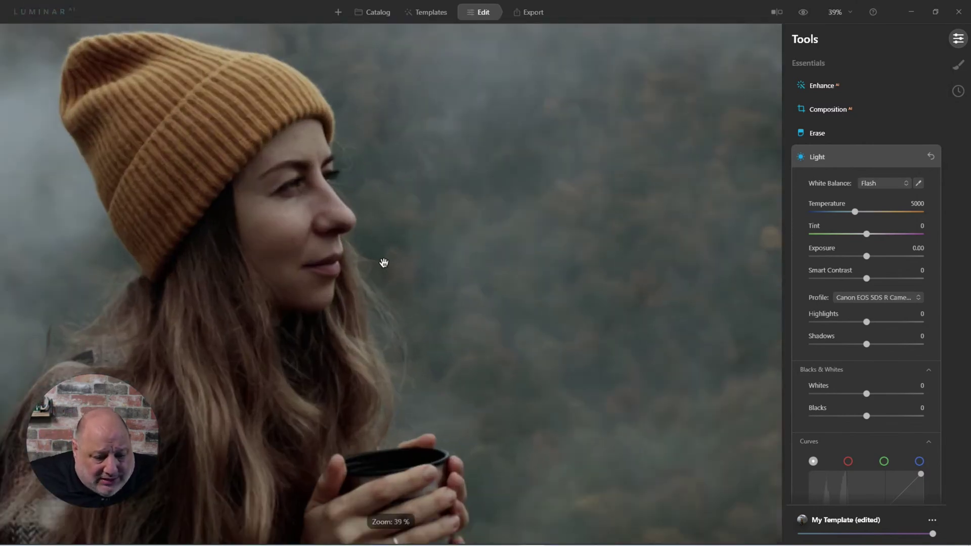
{"action": "scroll", "coordinate": [392, 263], "scroll_direction": "down", "scroll_amount": 1}
{"action": "scroll", "coordinate": [394, 262], "scroll_direction": "down", "scroll_amount": 2}
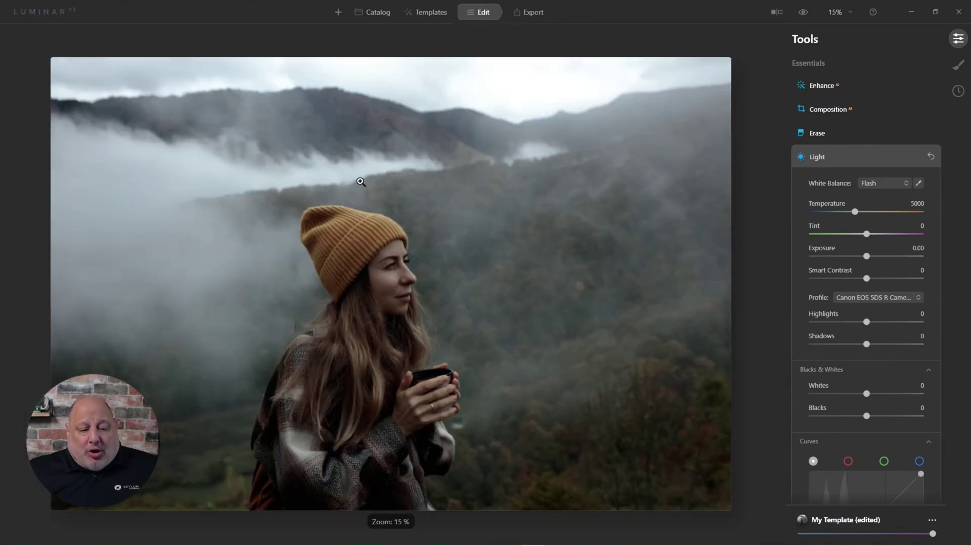
{"action": "left_click", "coordinate": [918, 183]}
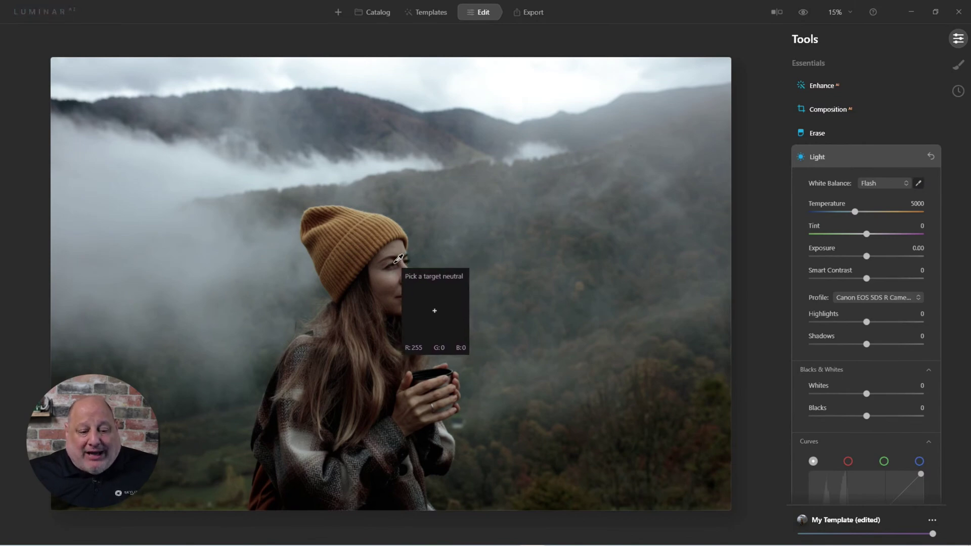
{"action": "left_click", "coordinate": [344, 172]}
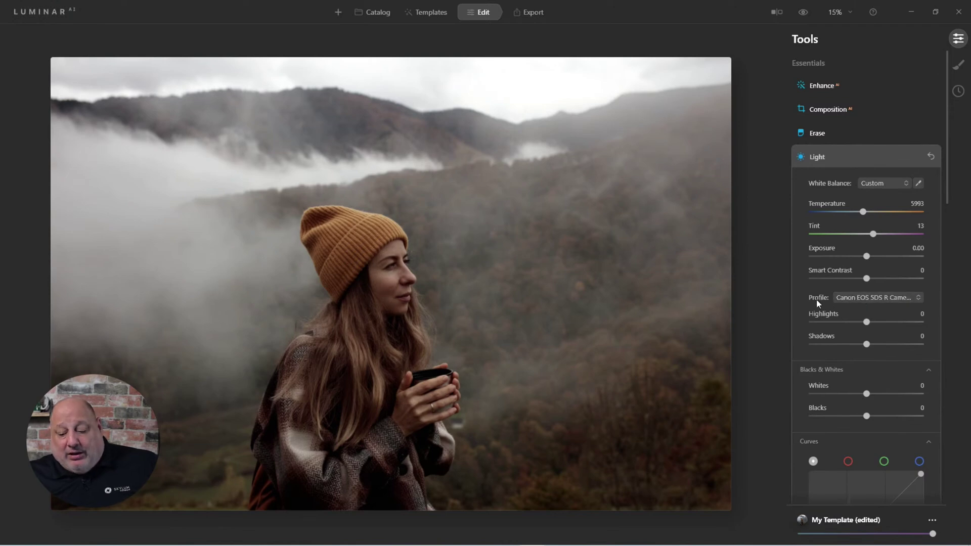
{"action": "left_click", "coordinate": [852, 298]}
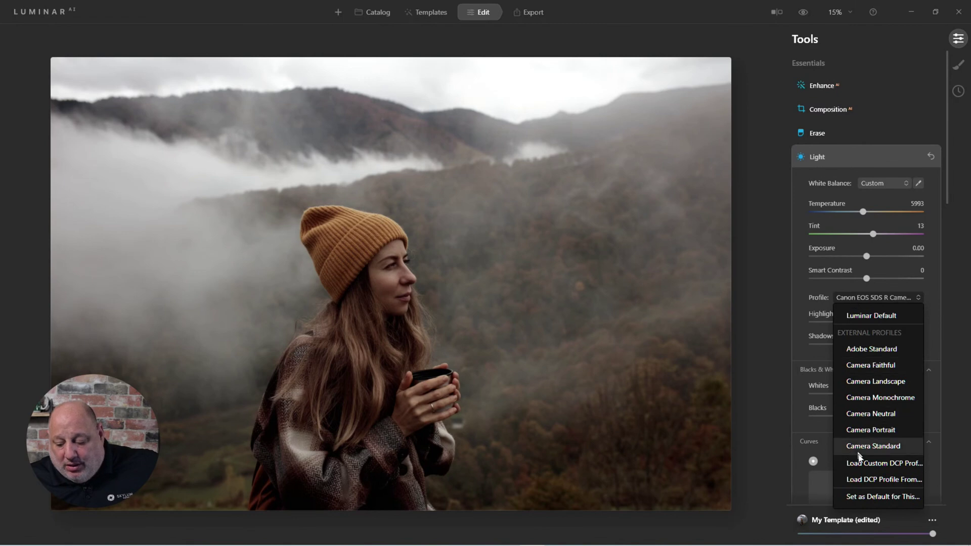
{"action": "left_click", "coordinate": [874, 497]}
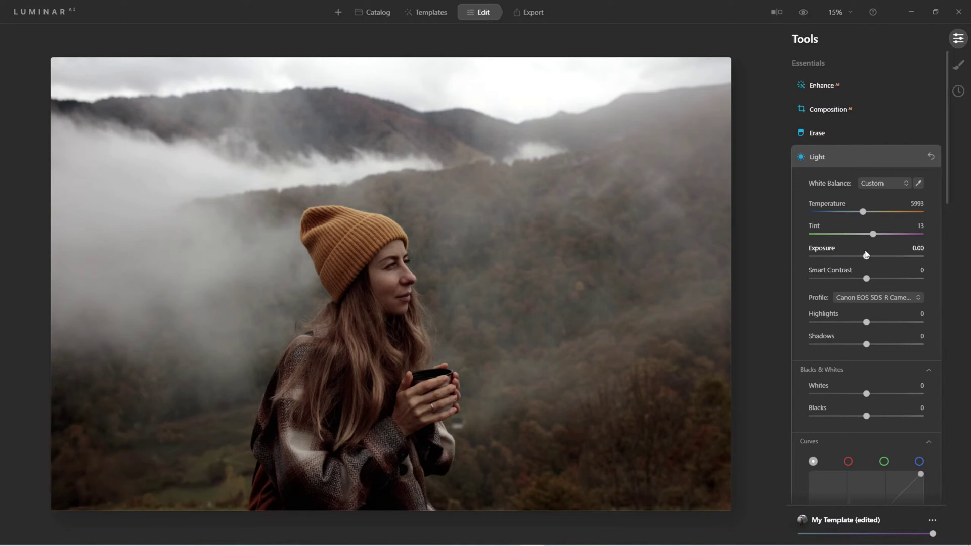
- Set Smart Contrast to 31, Shadows to 10, Whites to 15 and Blacks to -22
{"action": "left_click_drag", "start_coordinate": [866, 278], "coordinate": [883, 278]}
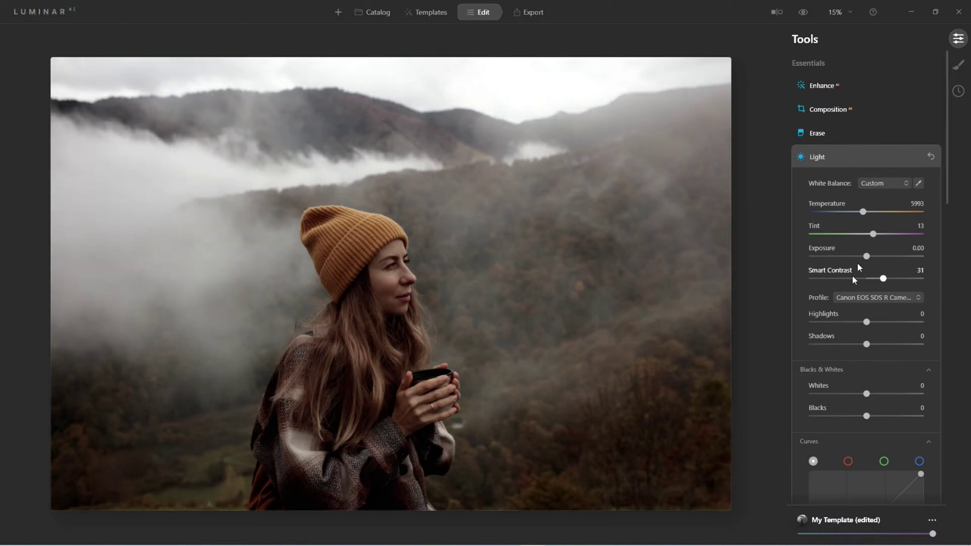
{"action": "mouse_move", "coordinate": [867, 345]}
{"action": "left_mouse_down"}
{"action": "mouse_move", "coordinate": [890, 350]}
{"action": "mouse_move", "coordinate": [873, 357]}
{"action": "left_mouse_up"}
{"action": "left_click_drag", "start_coordinate": [866, 415], "coordinate": [874, 397]}
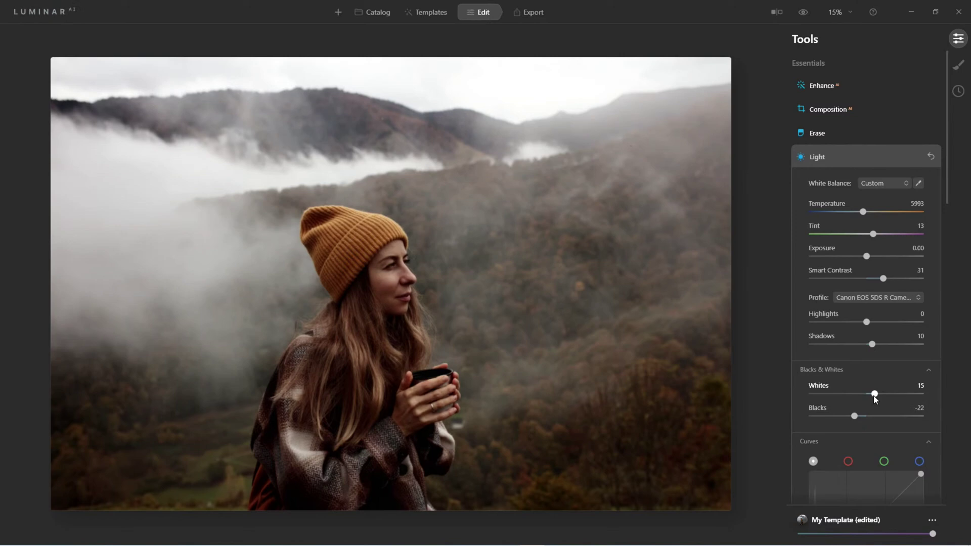
- Try a strong three-point tone curve that lowers the midtones and lifts the shadows and highlights, and inspect the woman's face up close
{"action": "scroll", "coordinate": [874, 397], "scroll_direction": "down", "scroll_amount": 5}
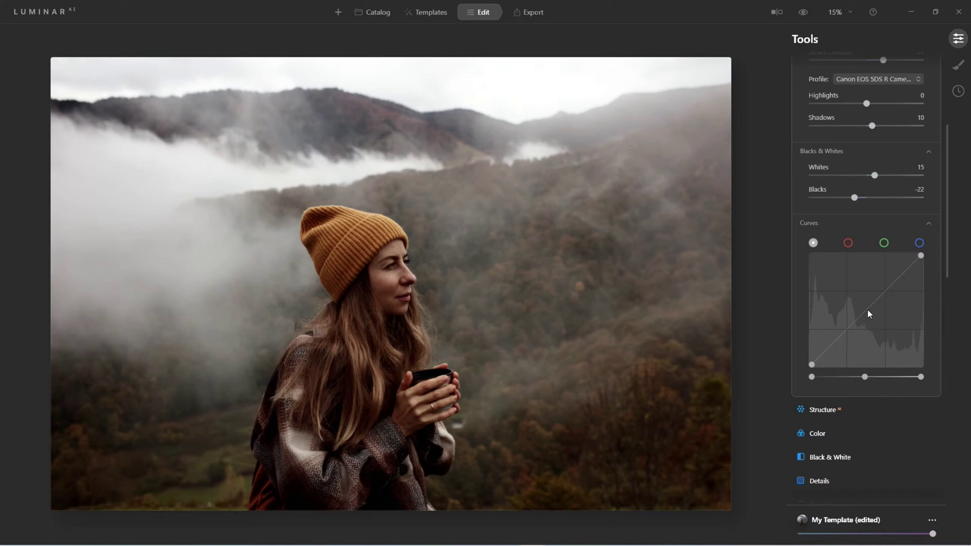
{"action": "left_click_drag", "start_coordinate": [867, 308], "coordinate": [872, 312]}
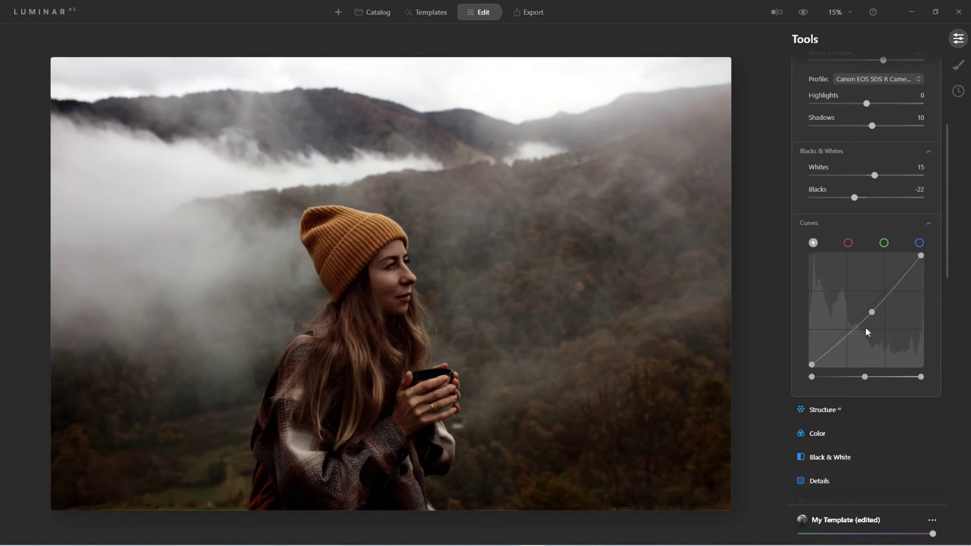
{"action": "left_click", "coordinate": [840, 339]}
{"action": "left_click_drag", "start_coordinate": [841, 338], "coordinate": [839, 333]}
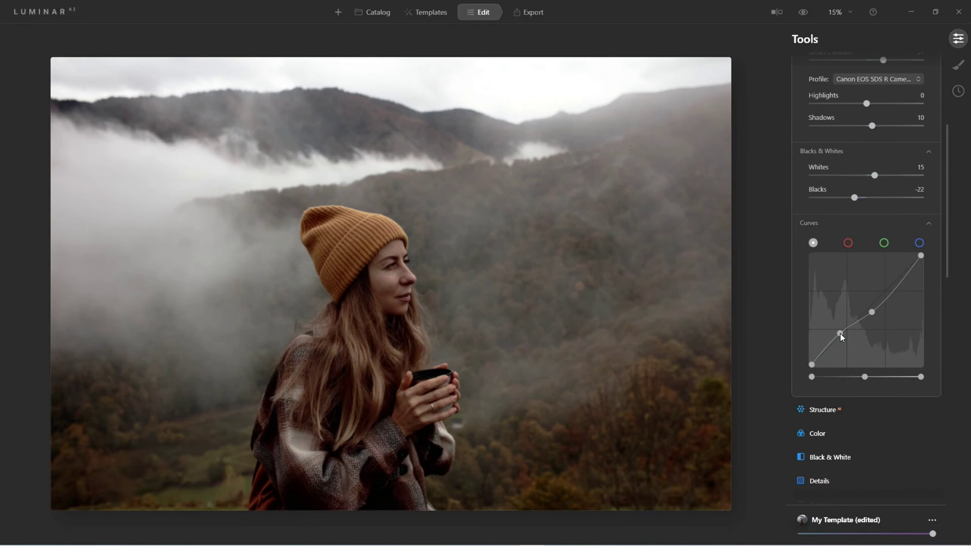
{"action": "left_click", "coordinate": [902, 278]}
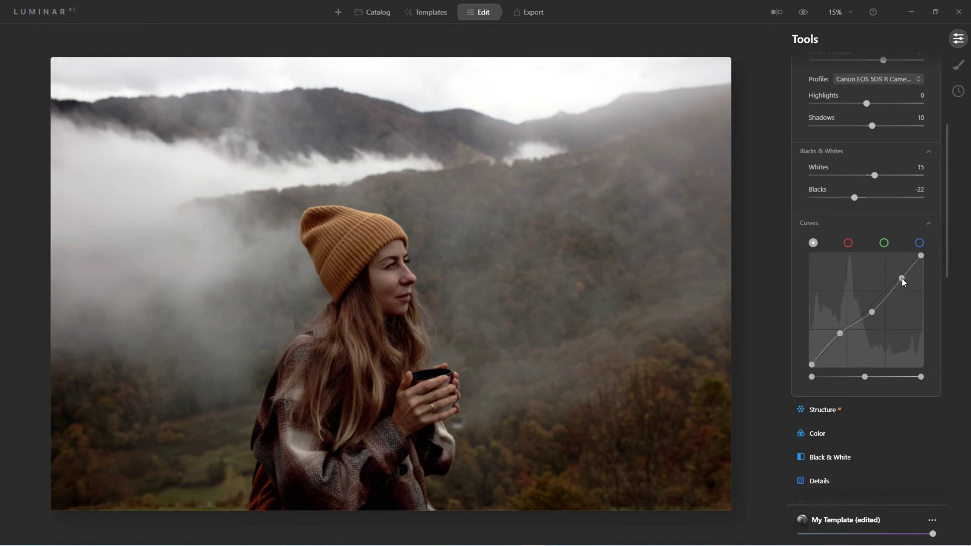
{"action": "left_click_drag", "start_coordinate": [899, 276], "coordinate": [890, 276]}
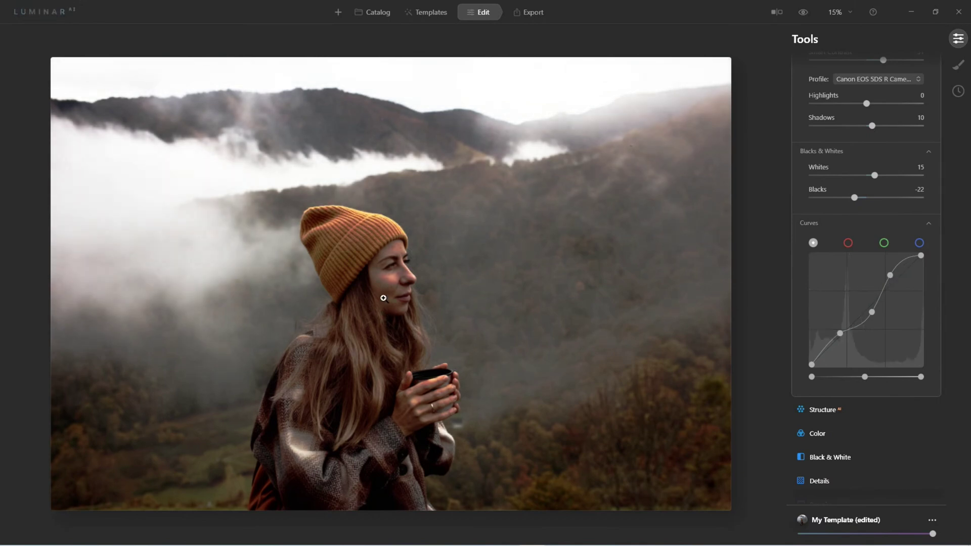
{"action": "left_click", "coordinate": [377, 265]}
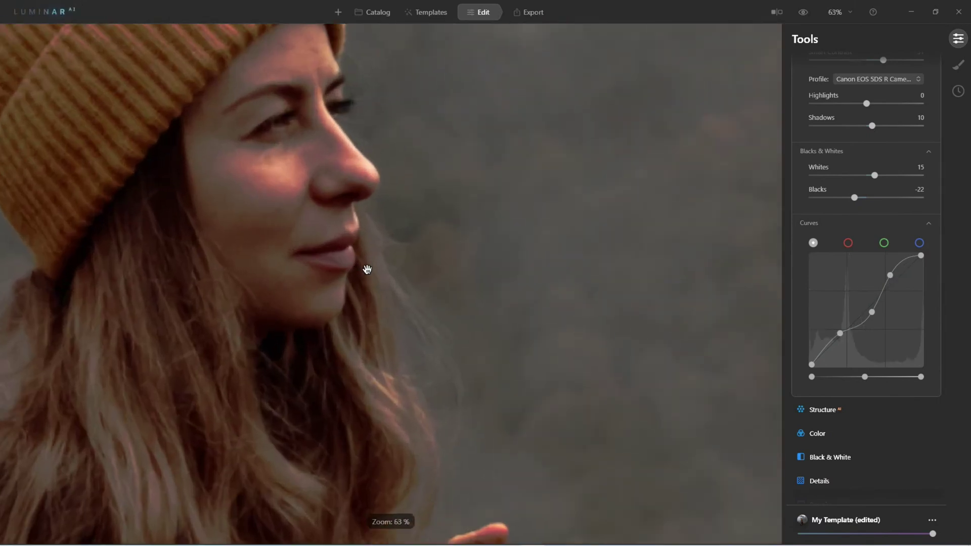
{"action": "scroll", "coordinate": [368, 267], "scroll_direction": "down", "scroll_amount": 1}
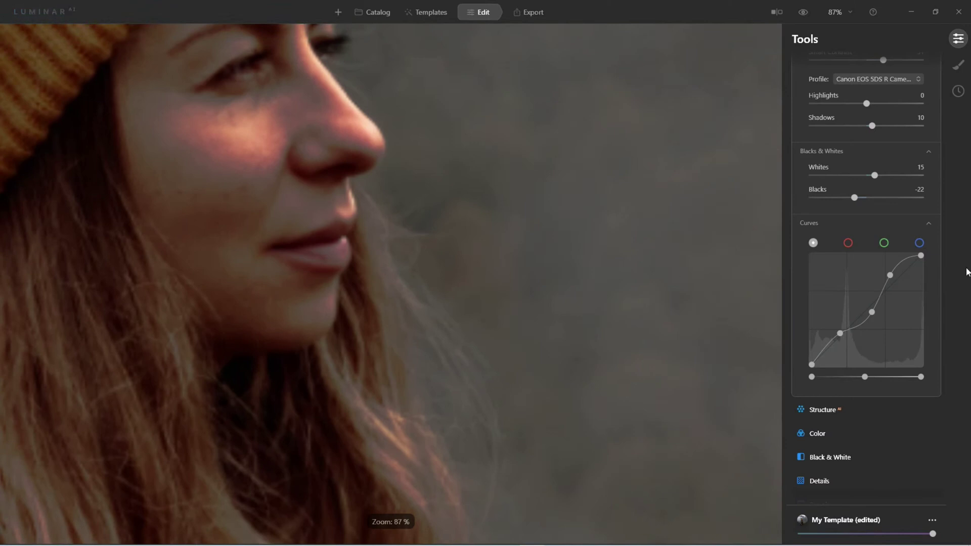
- Remove all three added points from the tone curve
{"action": "double_click", "coordinate": [890, 276]}
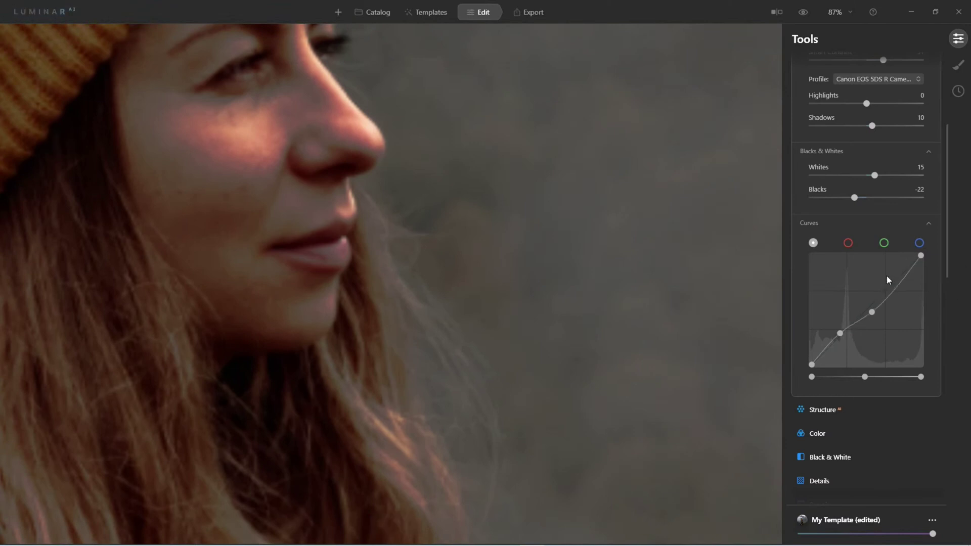
{"action": "double_click", "coordinate": [871, 312]}
{"action": "double_click", "coordinate": [840, 333]}
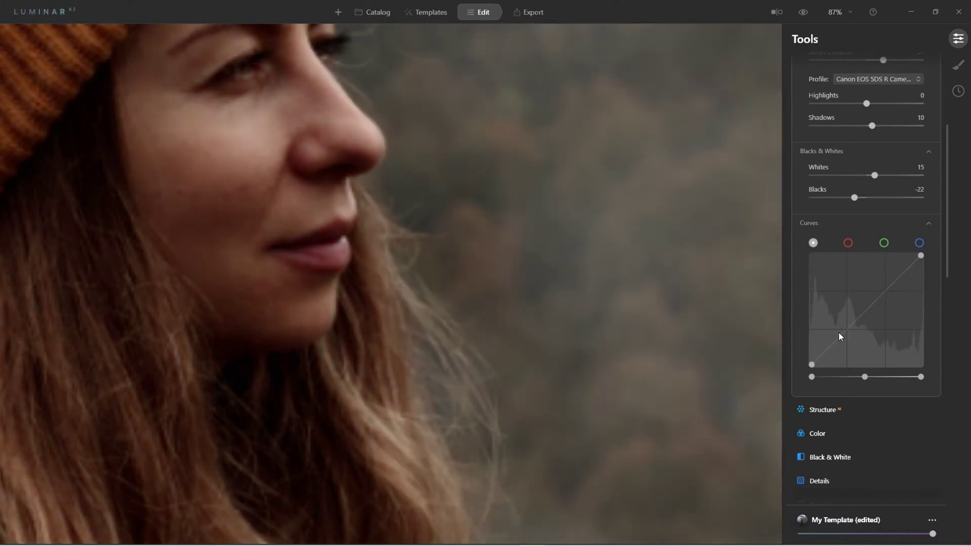
- Darken the midtones slightly with a single point near the middle of the tone curve, and view the whole photo
{"action": "left_click", "coordinate": [871, 309]}
{"action": "left_click_drag", "start_coordinate": [871, 308], "coordinate": [873, 313]}
{"action": "left_click", "coordinate": [629, 258]}
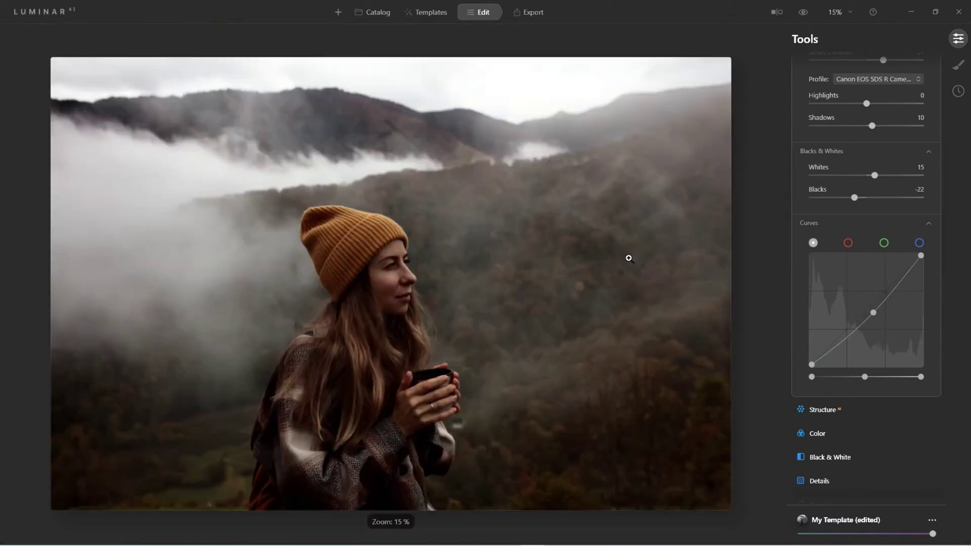
- Set the Accent AI amount in the Enhance tool to 73
{"action": "scroll", "coordinate": [798, 217], "scroll_direction": "up", "scroll_amount": 5}
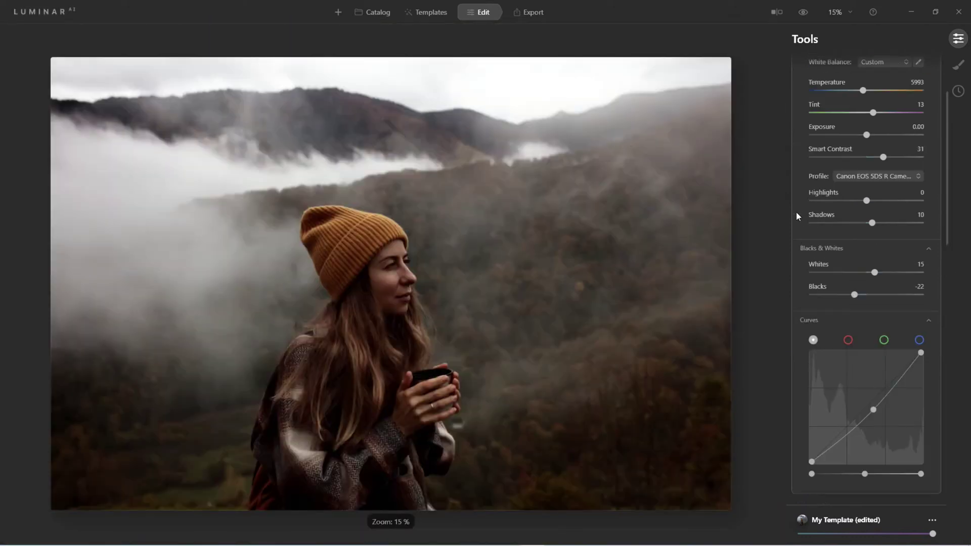
{"action": "left_click", "coordinate": [826, 89]}
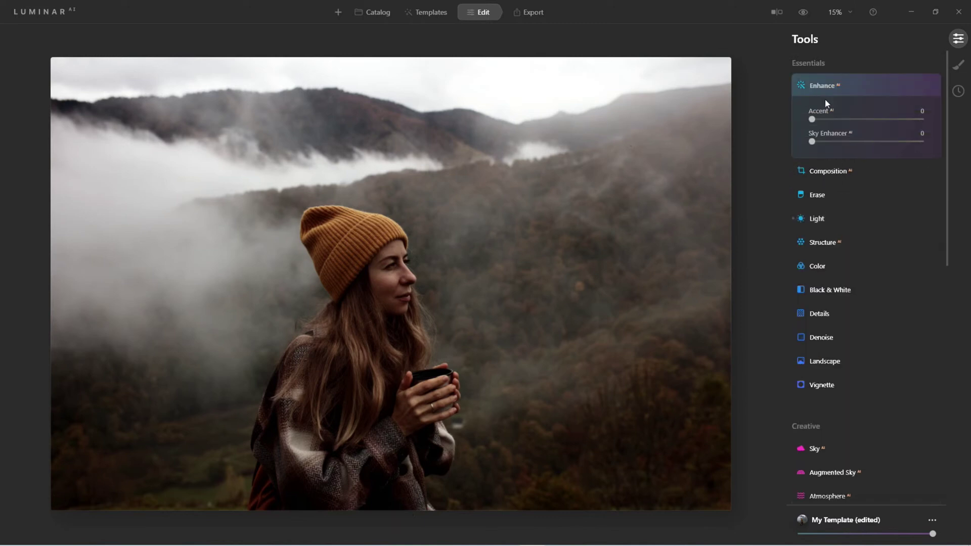
{"action": "left_click_drag", "start_coordinate": [812, 121], "coordinate": [889, 122]}
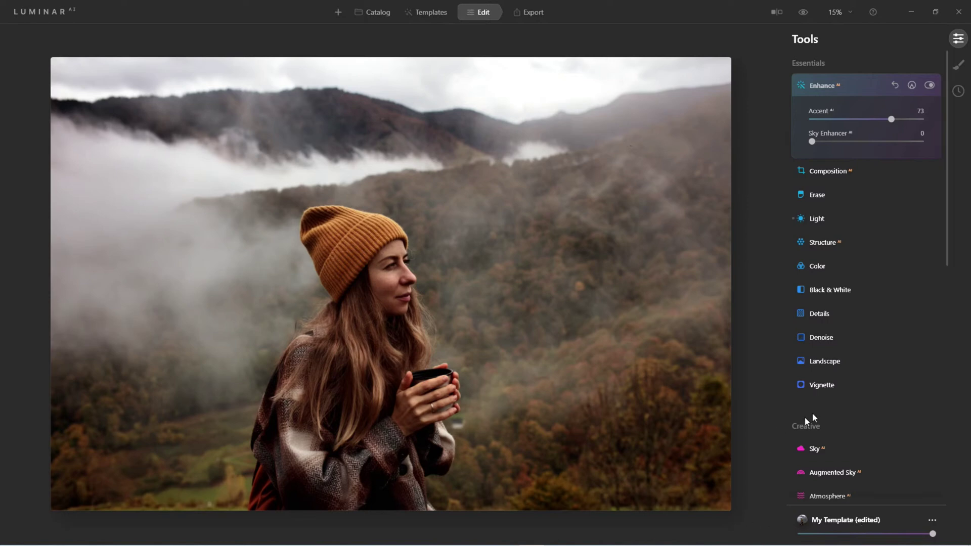
- Review the applied Light and Enhance settings, and compare the edited portrait with its original version
{"action": "left_click", "coordinate": [816, 218]}
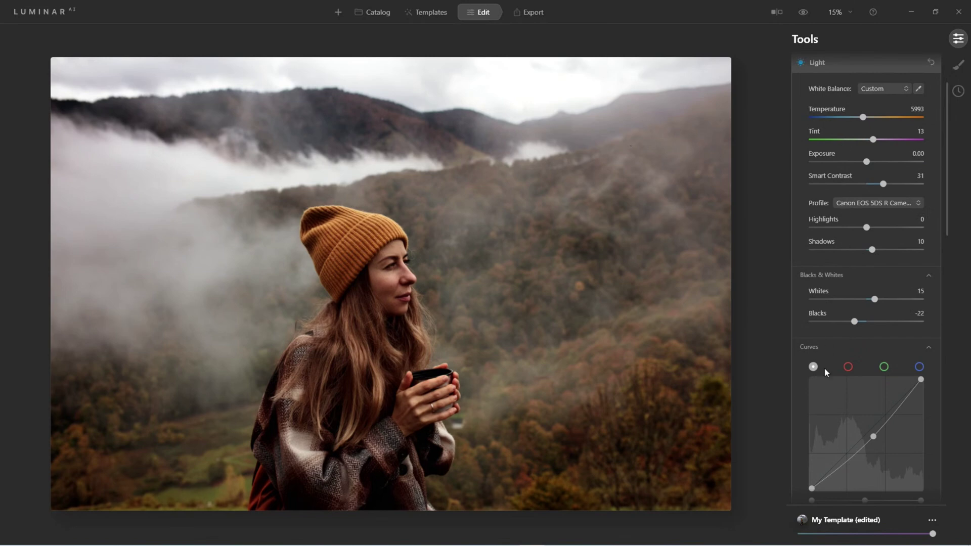
{"action": "scroll", "coordinate": [825, 368], "scroll_direction": "up", "scroll_amount": 3}
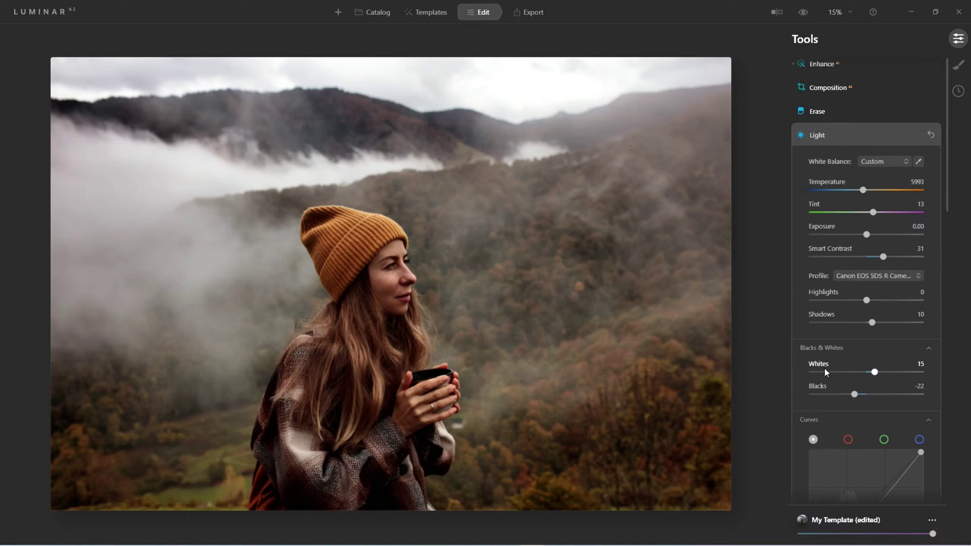
{"action": "scroll", "coordinate": [824, 372], "scroll_direction": "up", "scroll_amount": 1}
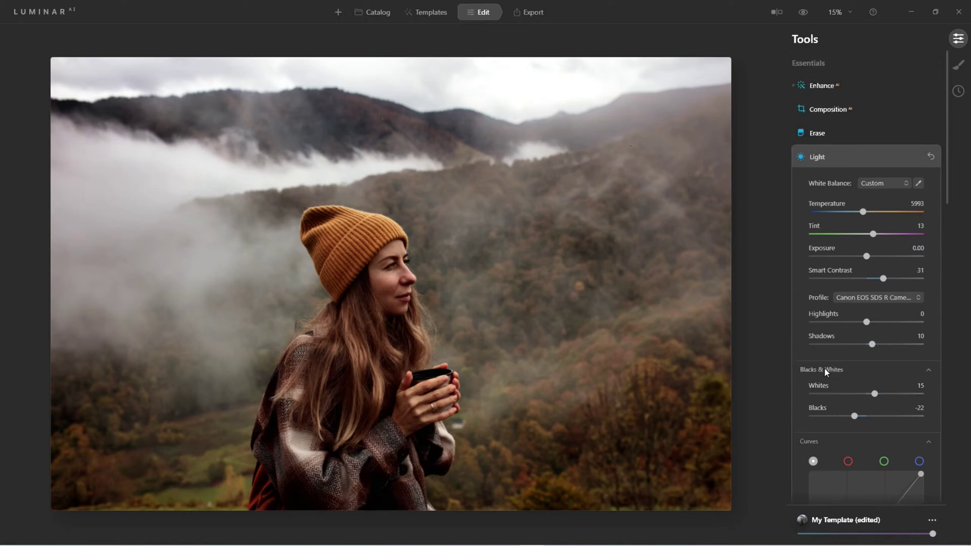
{"action": "left_click", "coordinate": [820, 87]}
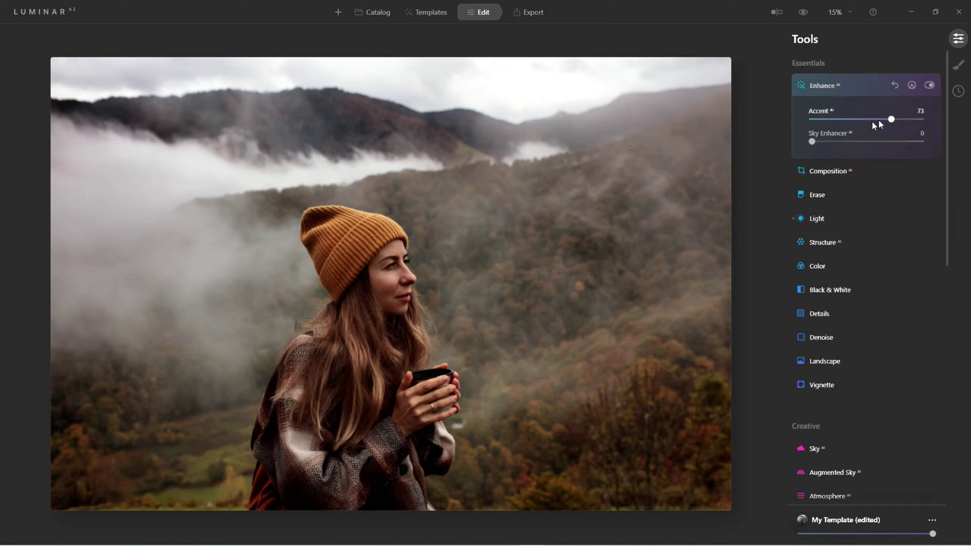
{"action": "left_click", "coordinate": [814, 88]}
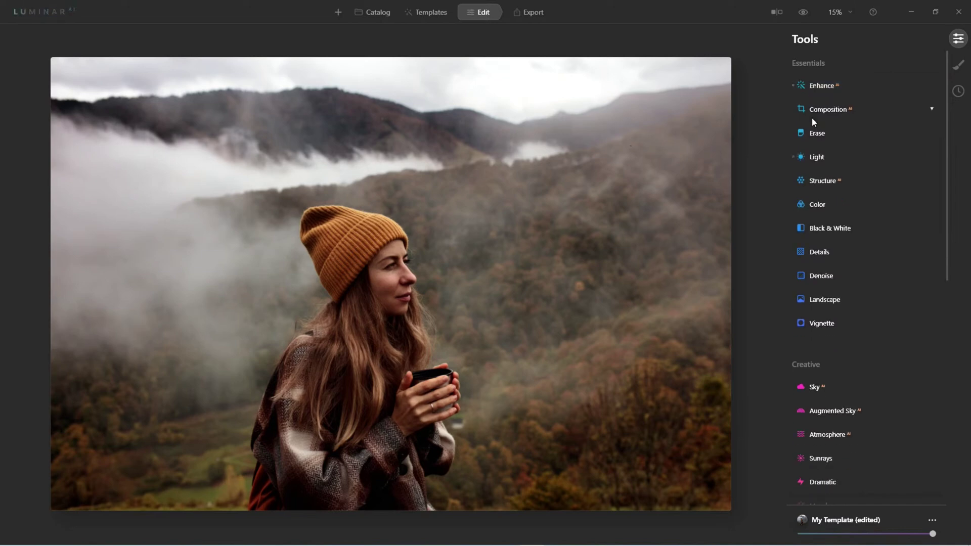
{"action": "left_click", "coordinate": [815, 157]}
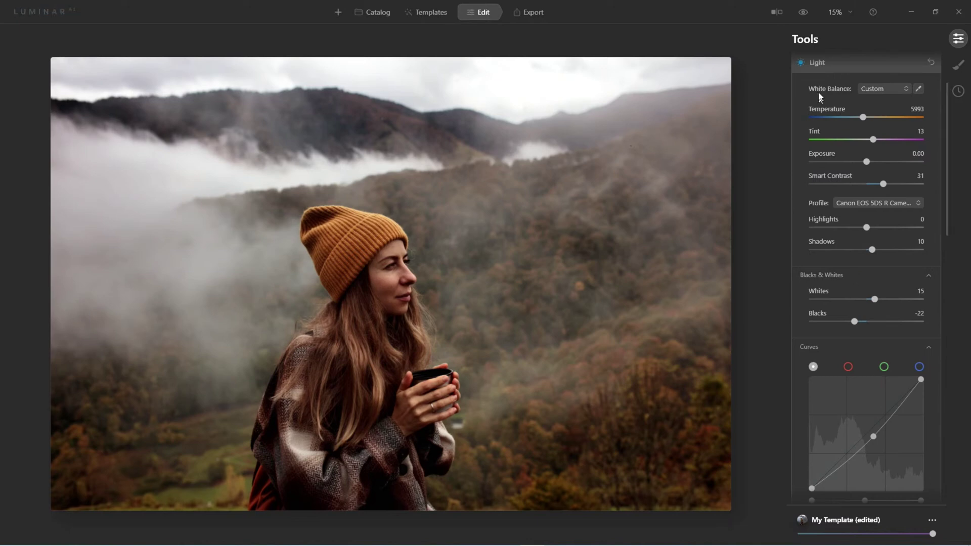
{"action": "left_click", "coordinate": [804, 14]}
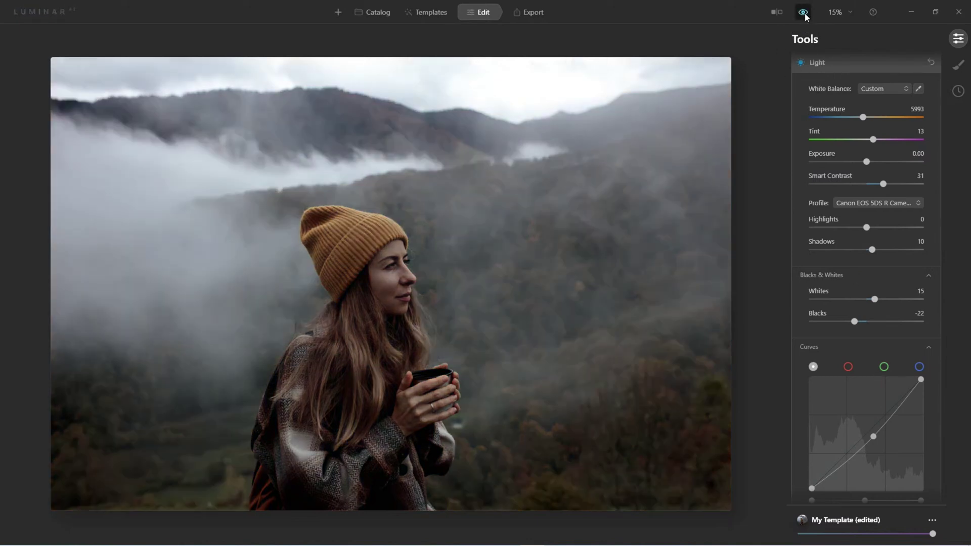
{"action": "left_click", "coordinate": [803, 13]}
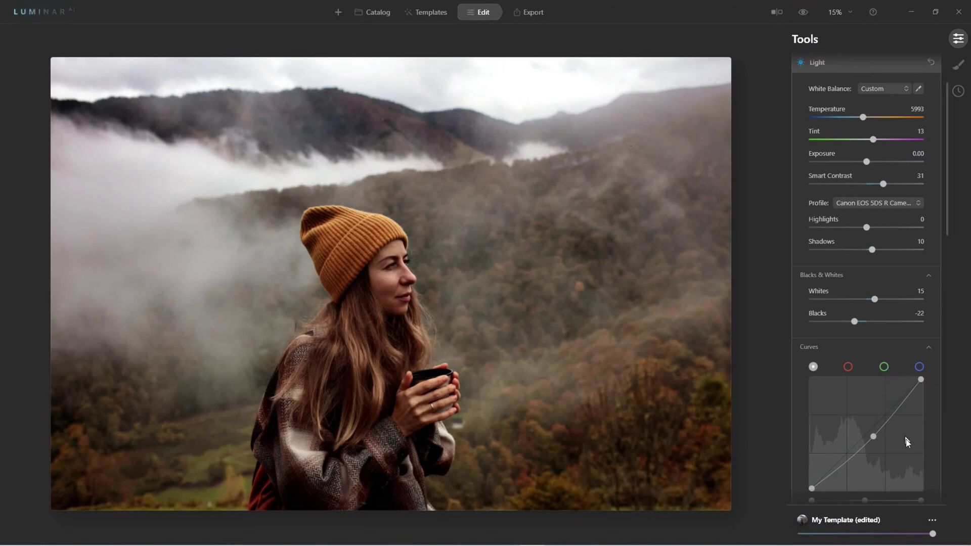
- Save the portrait's current adjustments as a new template and show it in the My Templates collection
{"action": "left_click", "coordinate": [933, 519]}
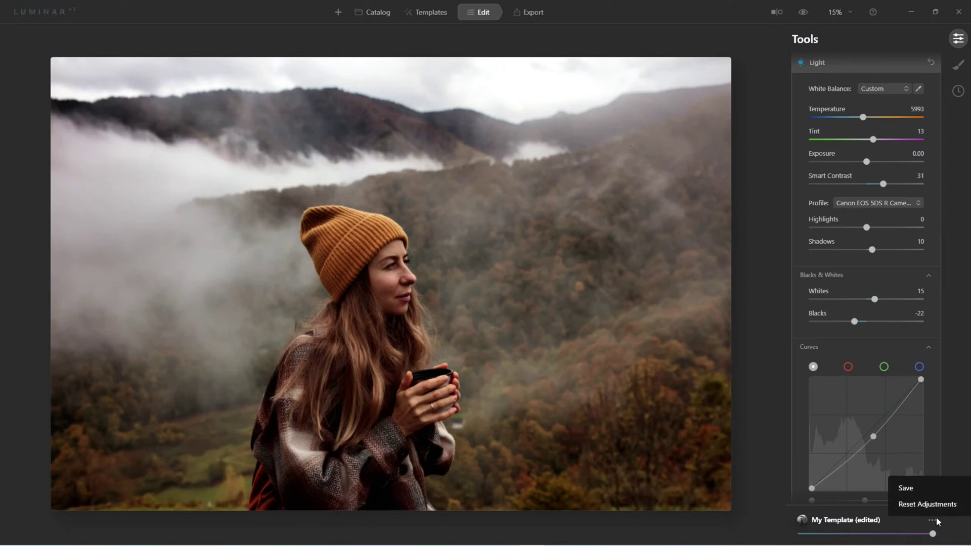
{"action": "left_click", "coordinate": [915, 487]}
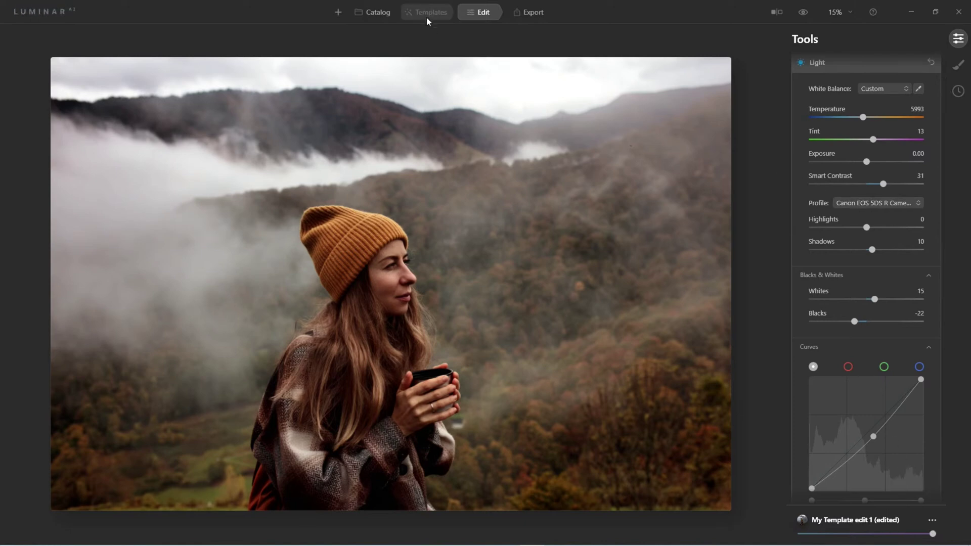
{"action": "left_click", "coordinate": [427, 15]}
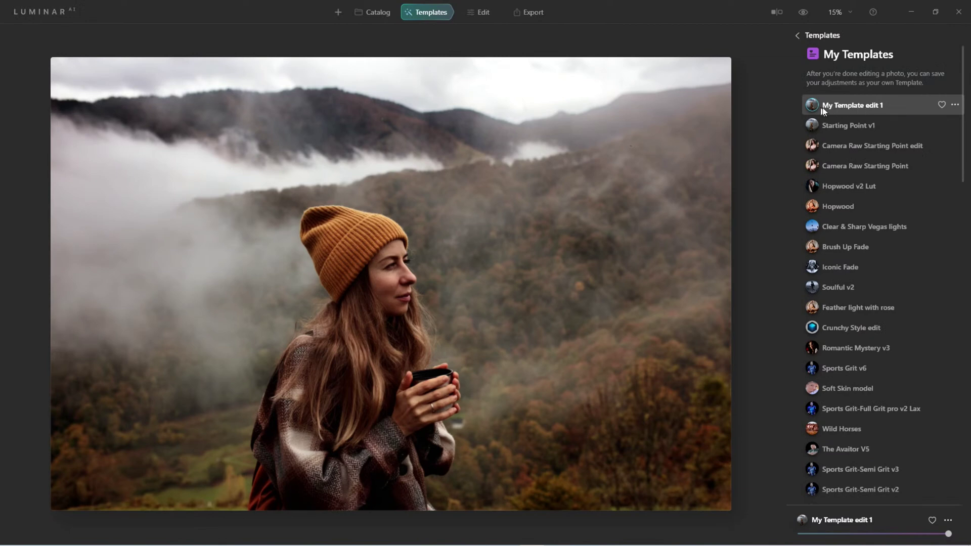
- Rename the newly saved template as Starting Point RAW
{"action": "left_click", "coordinate": [955, 104]}
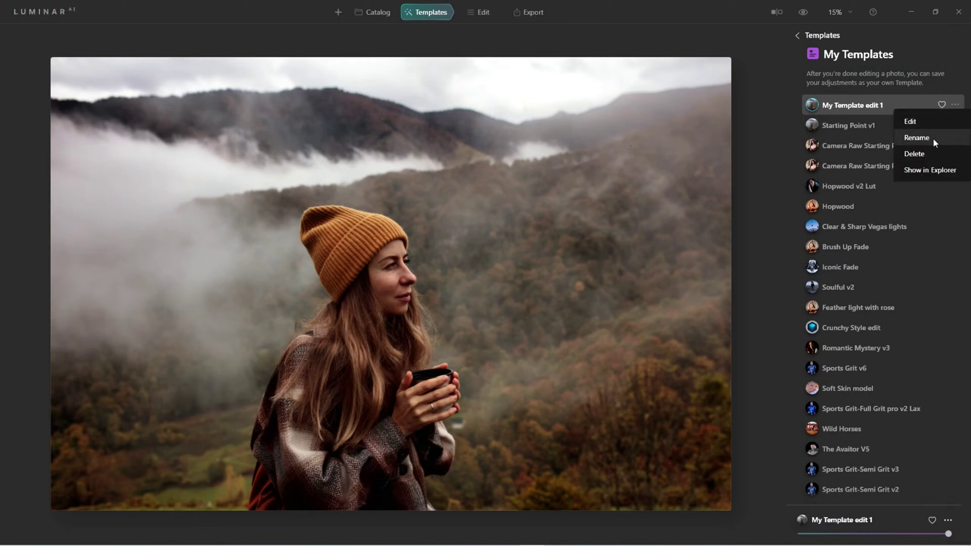
{"action": "left_click", "coordinate": [932, 138]}
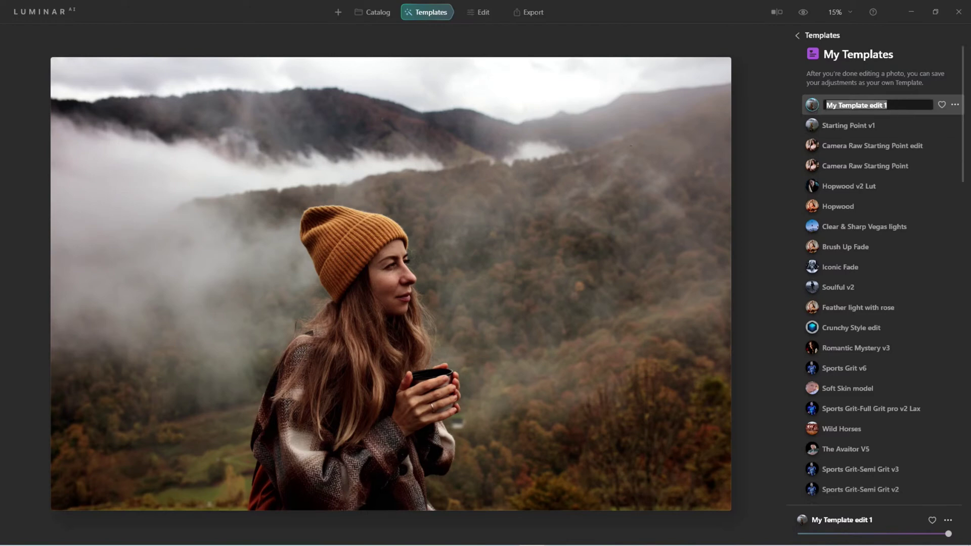
{"action": "type", "text": "Starting"}
{"action": "type", "text": "Point"}
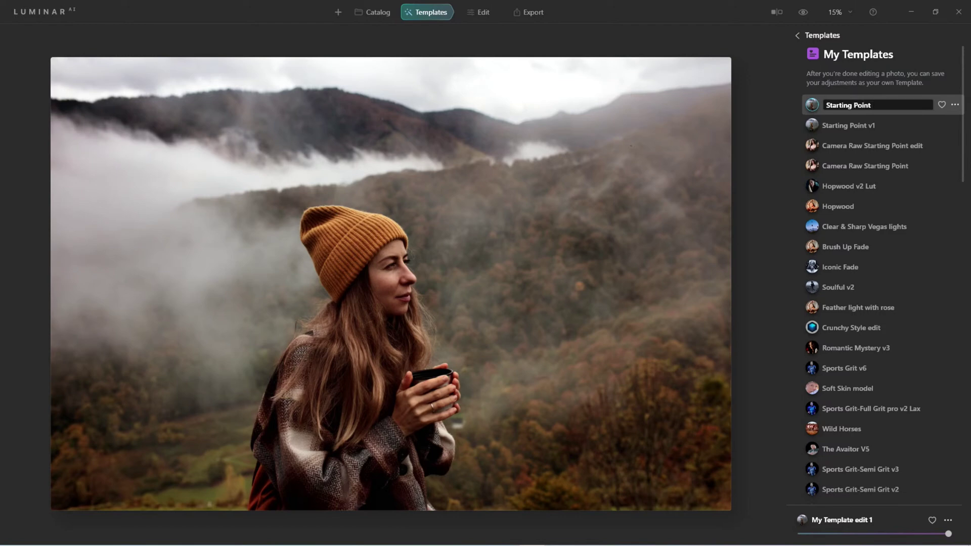
{"action": "type", "text": " RAW"}
{"action": "key", "text": "Return"}
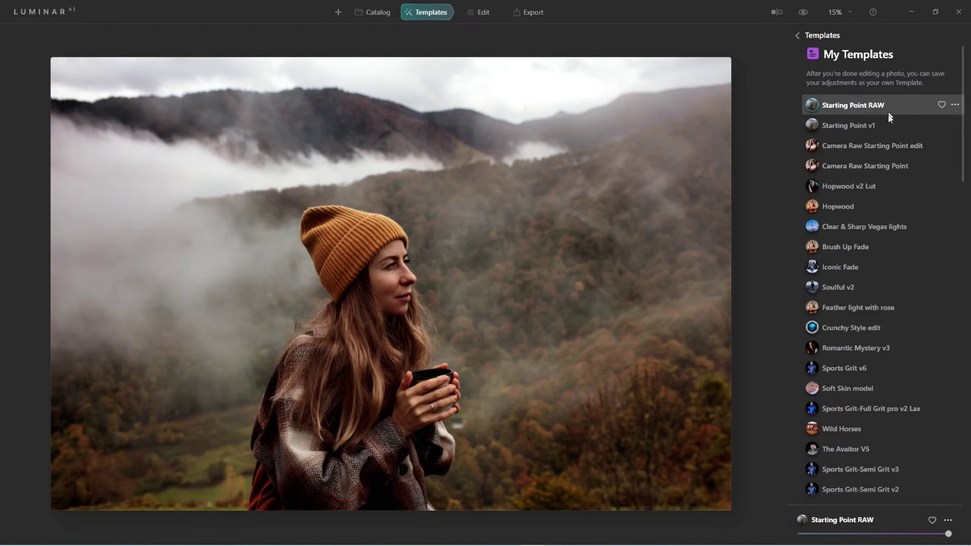
- Compare the Starting Point v1 and Starting Point RAW templates on the portrait, and check the RAW template's Light settings
{"action": "left_click", "coordinate": [863, 129]}
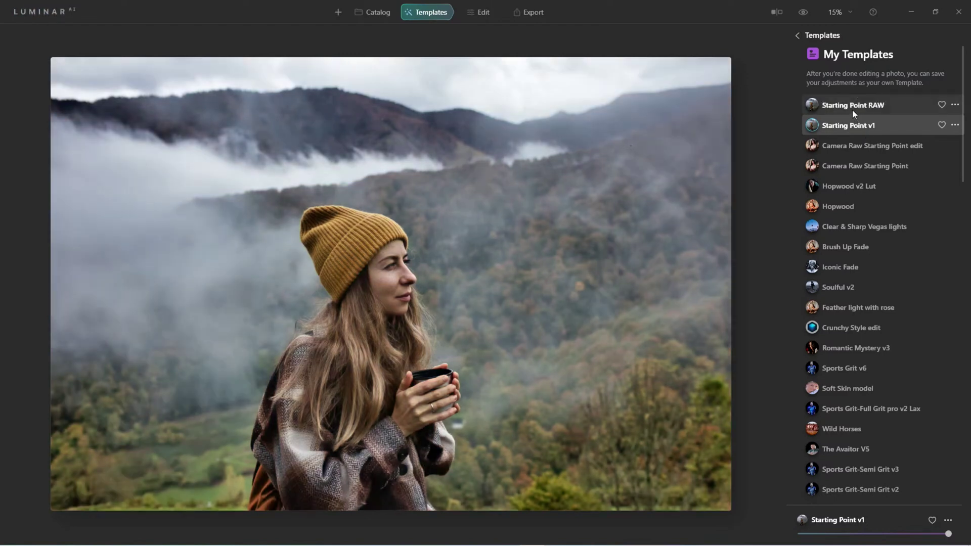
{"action": "left_click", "coordinate": [853, 111]}
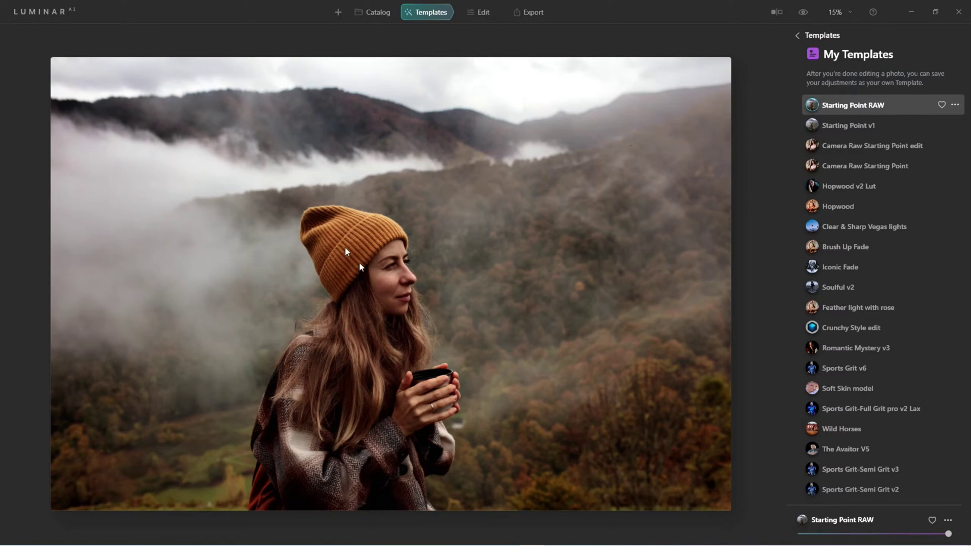
{"action": "left_click", "coordinate": [471, 13]}
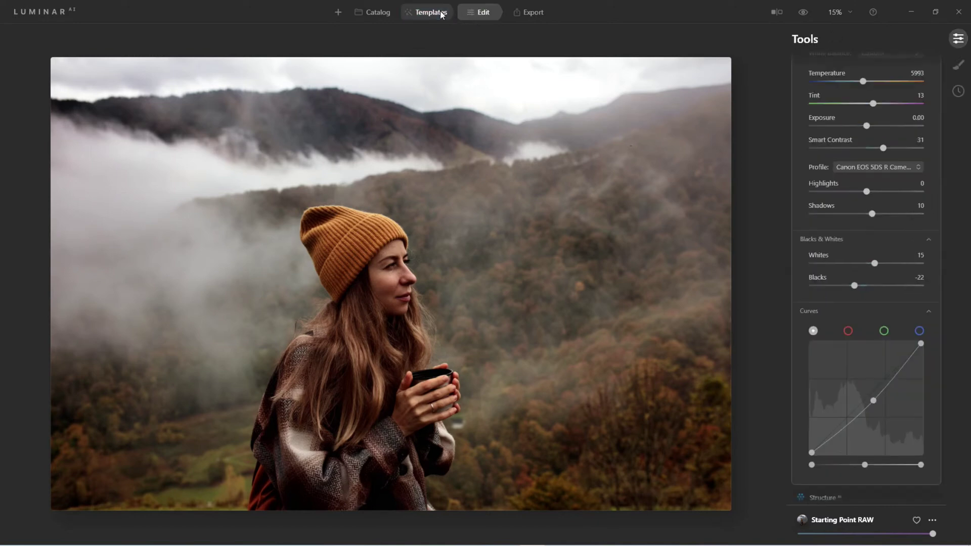
{"action": "left_click", "coordinate": [441, 14]}
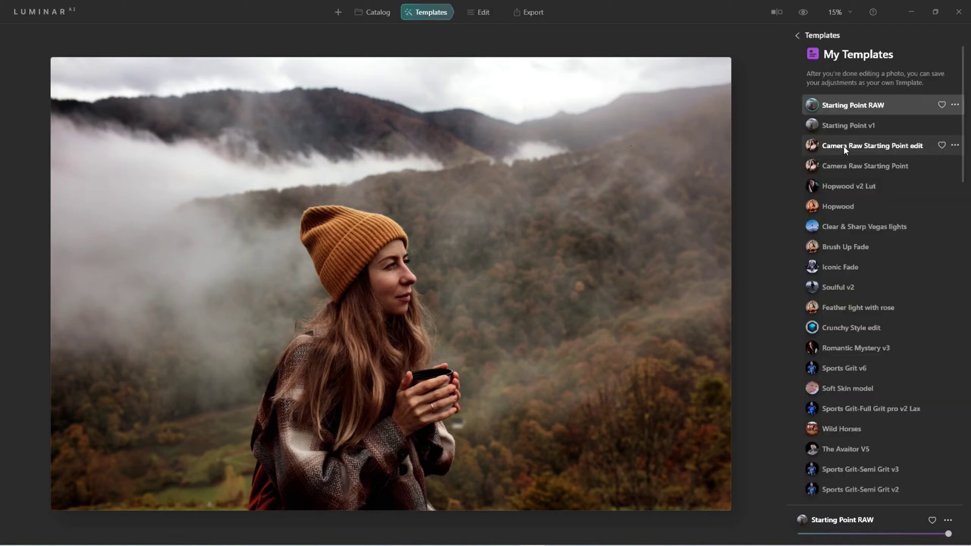
- Apply the Starting Point v1 template to the portrait and warm its color temperature slightly in the Light tool
{"action": "left_click", "coordinate": [857, 128]}
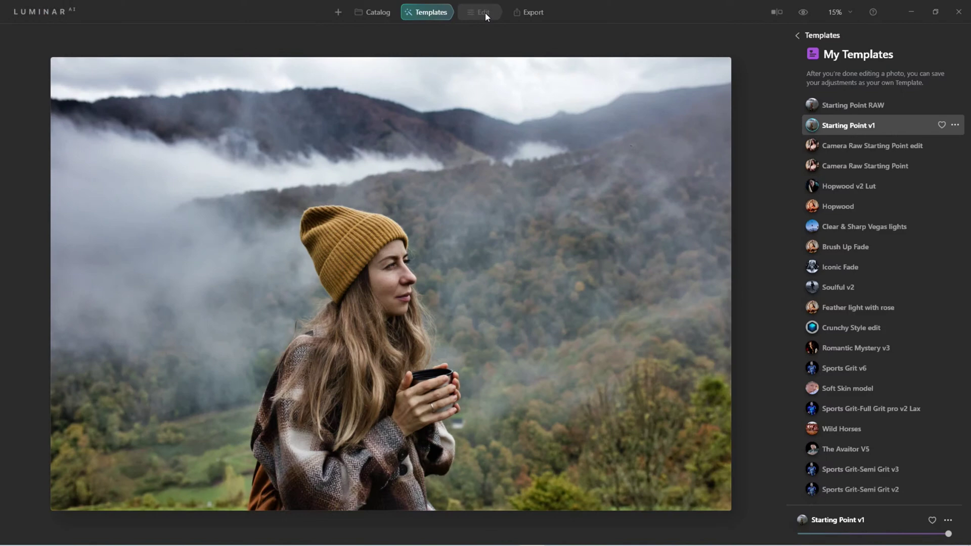
{"action": "left_click", "coordinate": [484, 14]}
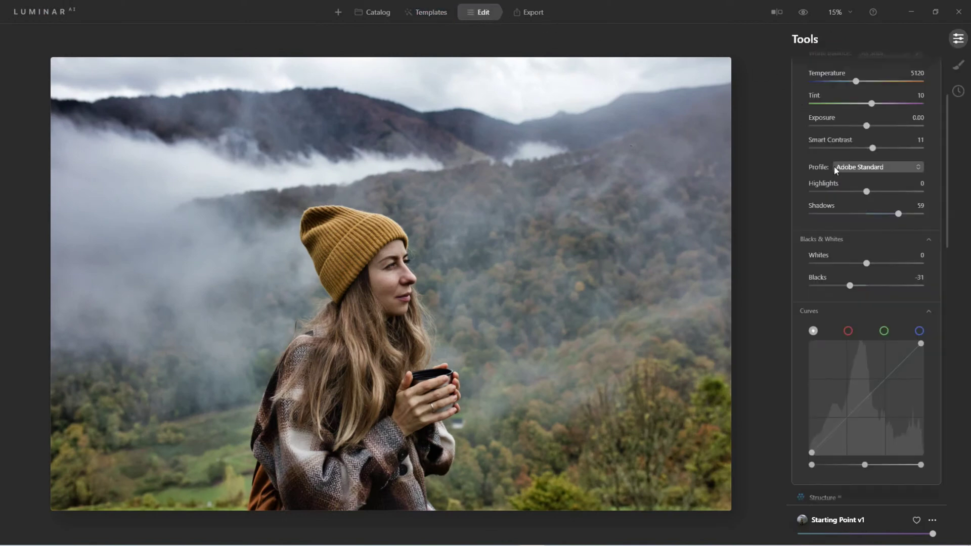
{"action": "scroll", "coordinate": [854, 169], "scroll_direction": "up", "scroll_amount": 3}
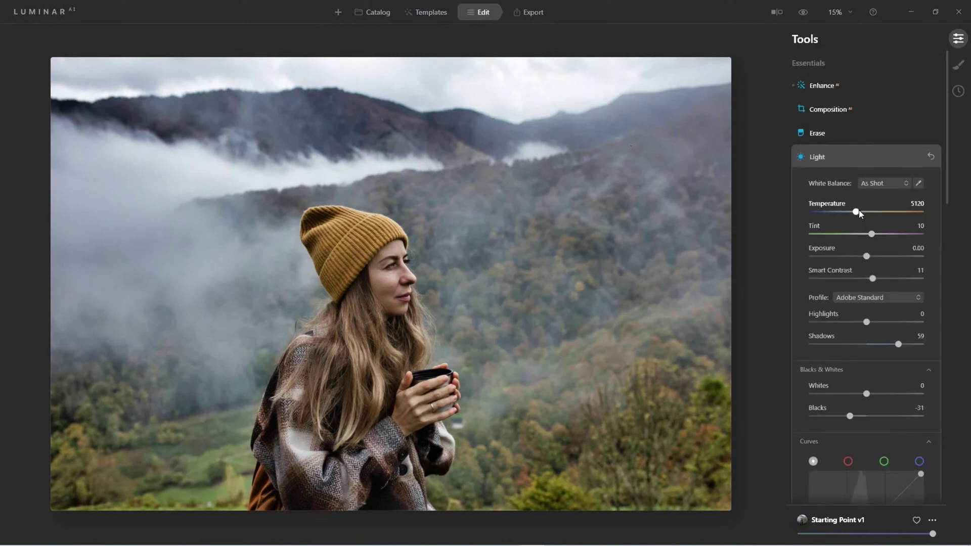
{"action": "left_click_drag", "start_coordinate": [859, 214], "coordinate": [869, 215]}
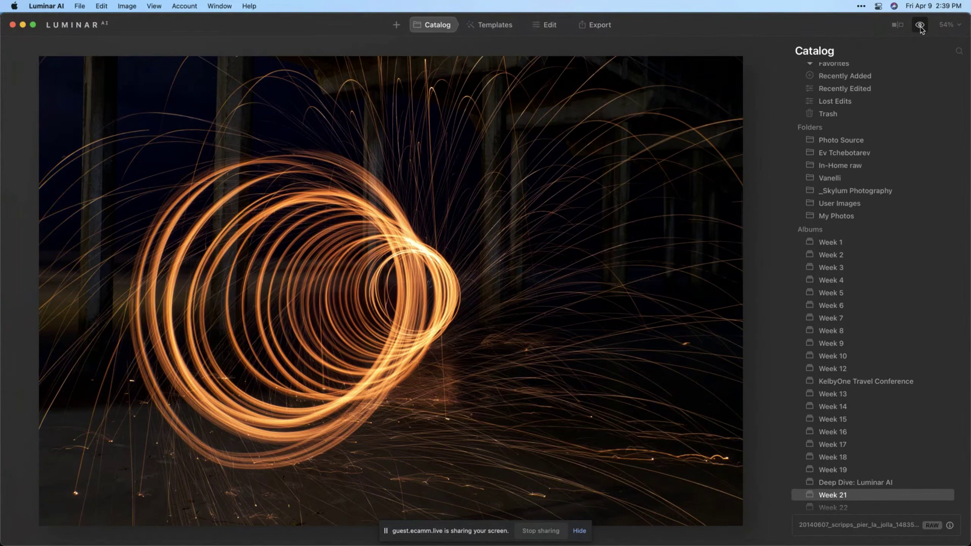
- Compare the edited photo of spinning fire sparks under the pier with its original version
{"action": "left_click", "coordinate": [920, 25]}
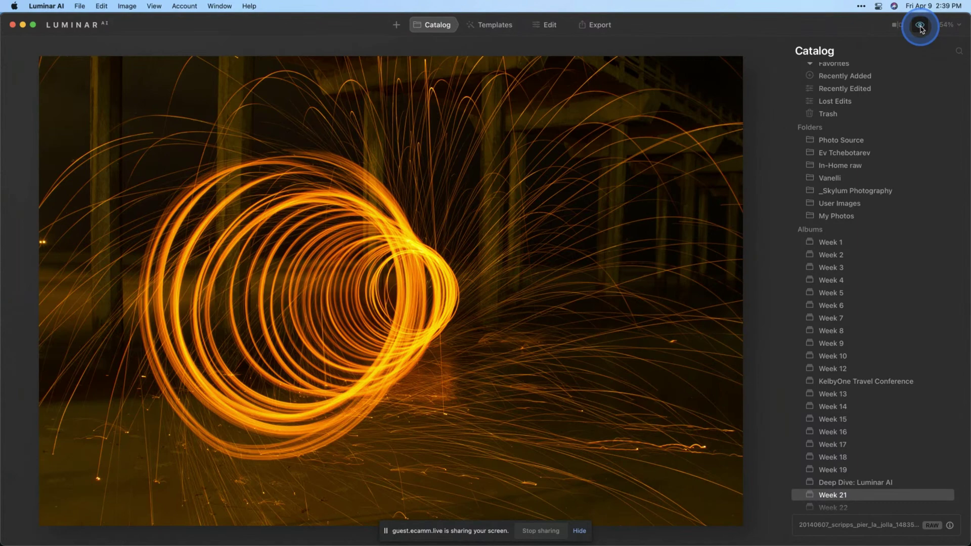
{"action": "left_click", "coordinate": [920, 25]}
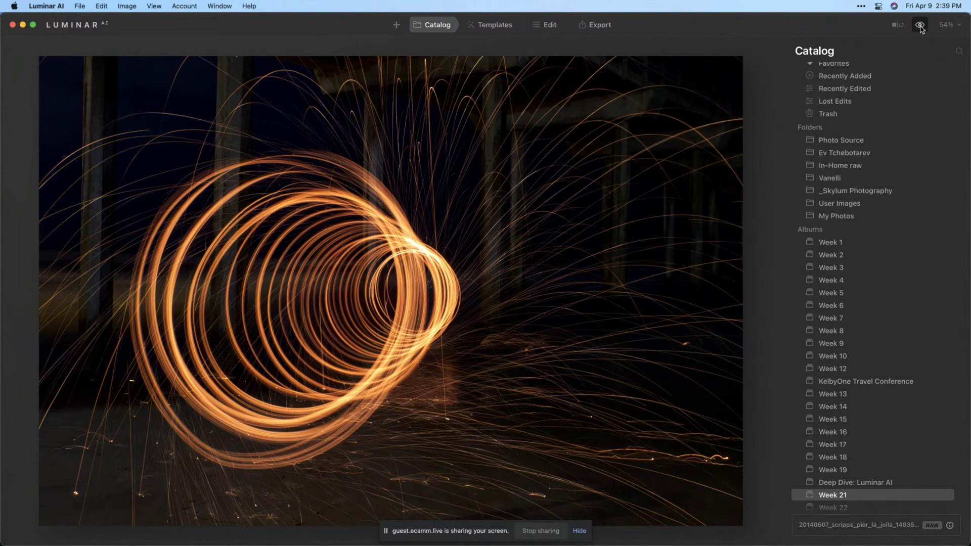
{"action": "left_click", "coordinate": [138, 119]}
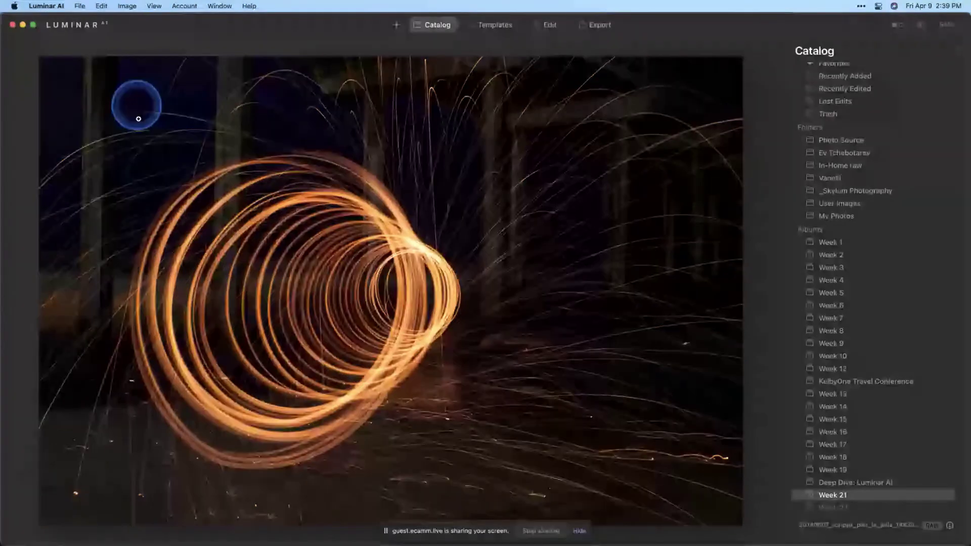
{"action": "left_click", "coordinate": [438, 33]}
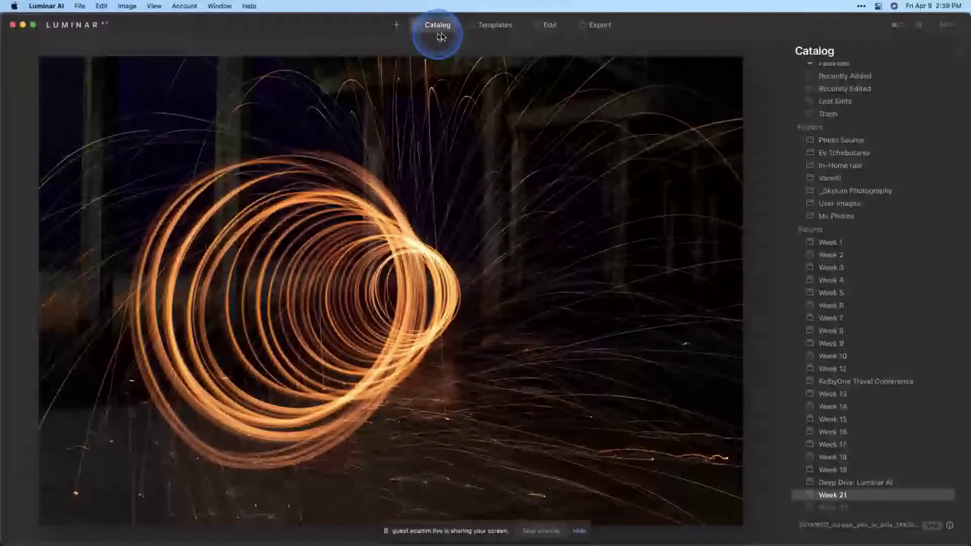
- Open the spinning sparks photo for editing and set its white balance to As Shot in the Light tool
{"action": "left_click", "coordinate": [566, 40]}
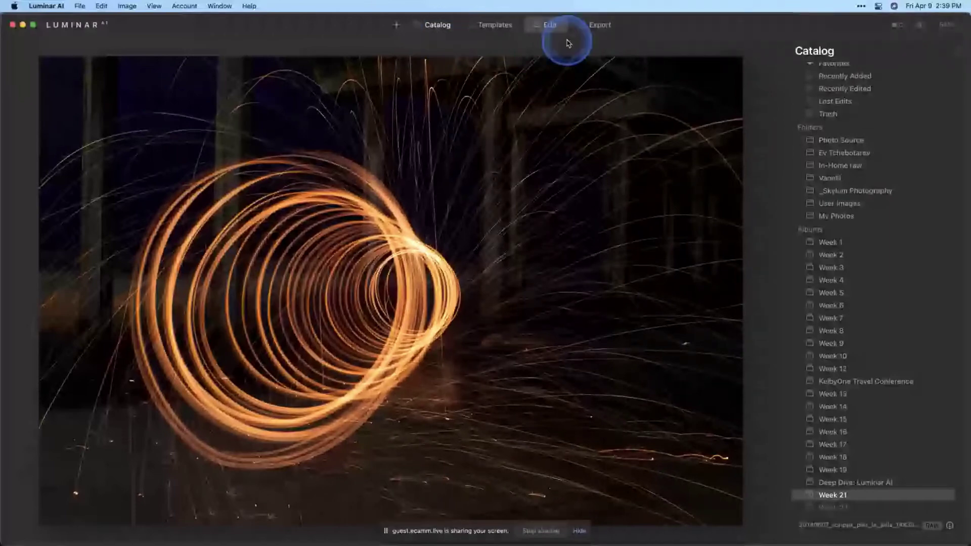
{"action": "left_click", "coordinate": [822, 152]}
{"action": "left_click_drag", "start_coordinate": [869, 148], "coordinate": [836, 171]}
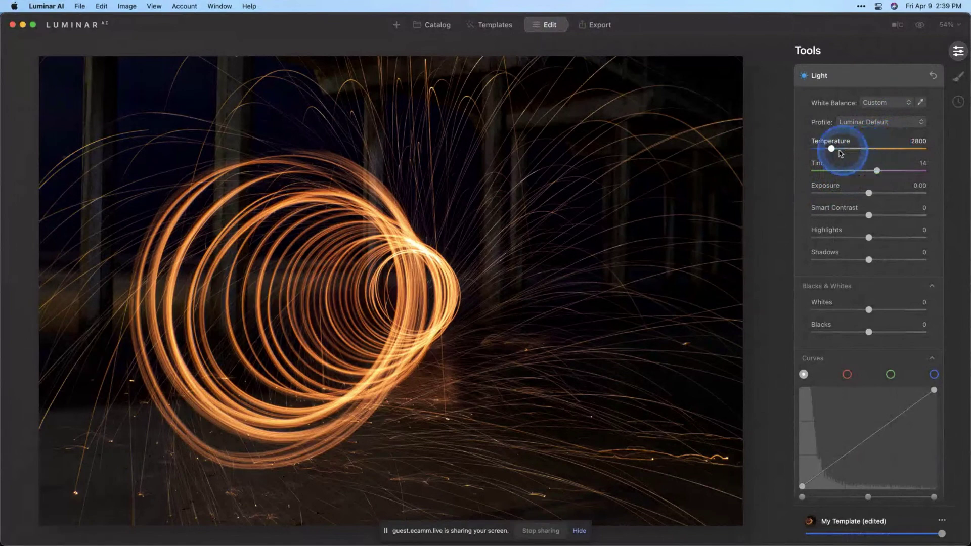
{"action": "left_click", "coordinate": [879, 102]}
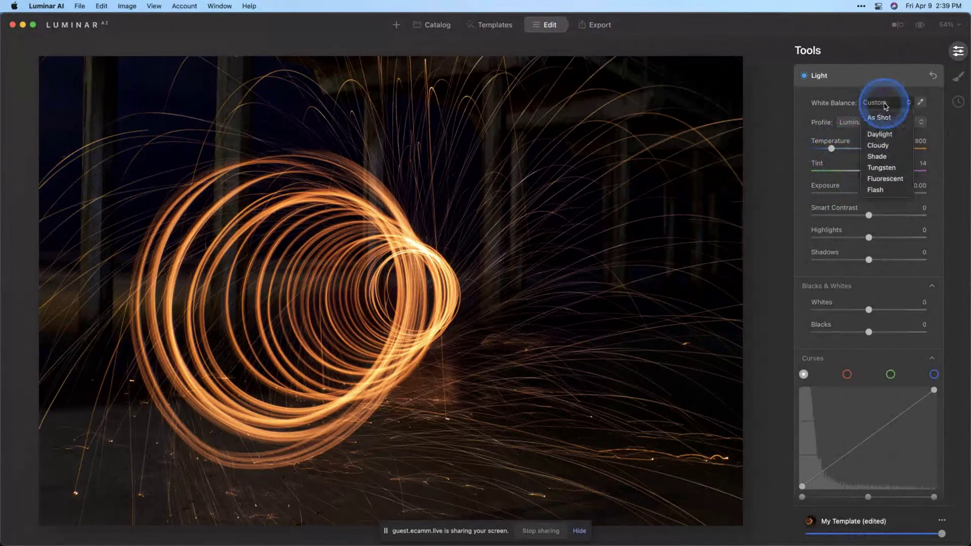
{"action": "left_click", "coordinate": [882, 121]}
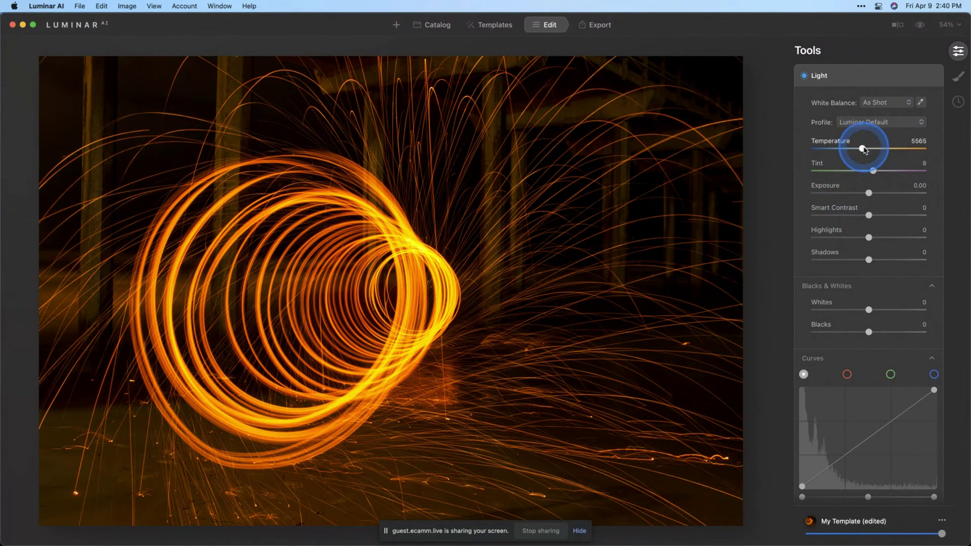
- Cool the sparks photo's white balance by setting Temperature to 2688 and Tint to 10
{"action": "left_click_drag", "start_coordinate": [861, 148], "coordinate": [830, 151]}
{"action": "left_click_drag", "start_coordinate": [875, 172], "coordinate": [876, 174]}
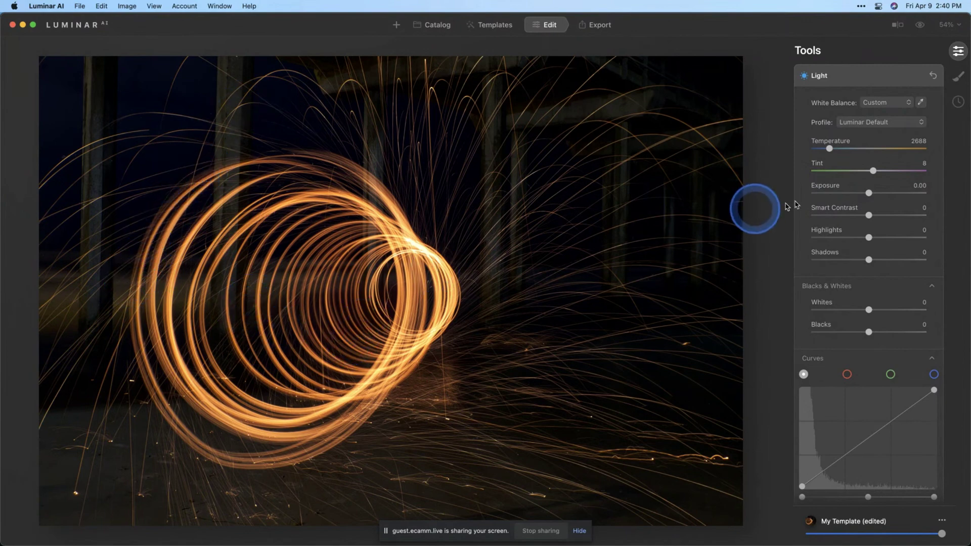
{"action": "left_click_drag", "start_coordinate": [872, 170], "coordinate": [874, 171]}
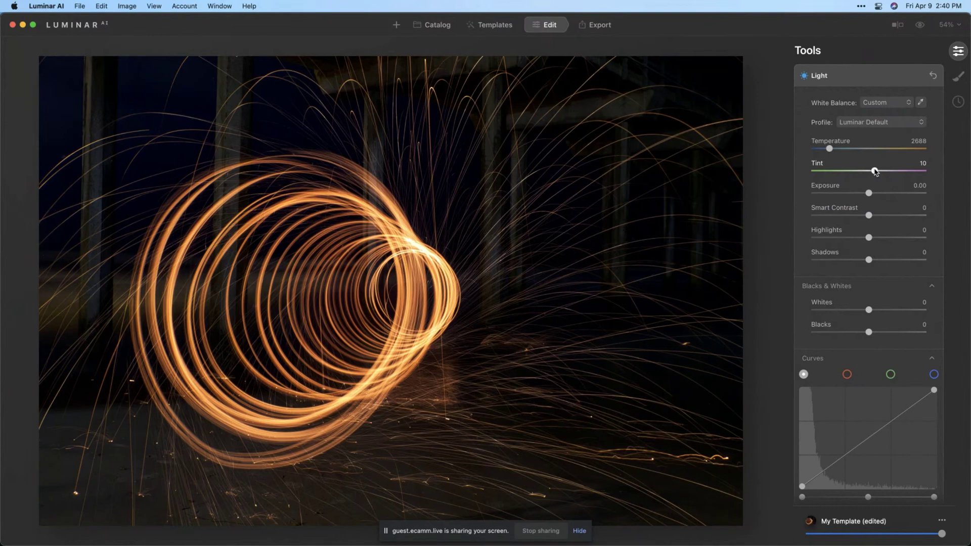
- Examine the available white balance presets and the custom Temperature and Tint settings in the Light tool
{"action": "left_click", "coordinate": [876, 109]}
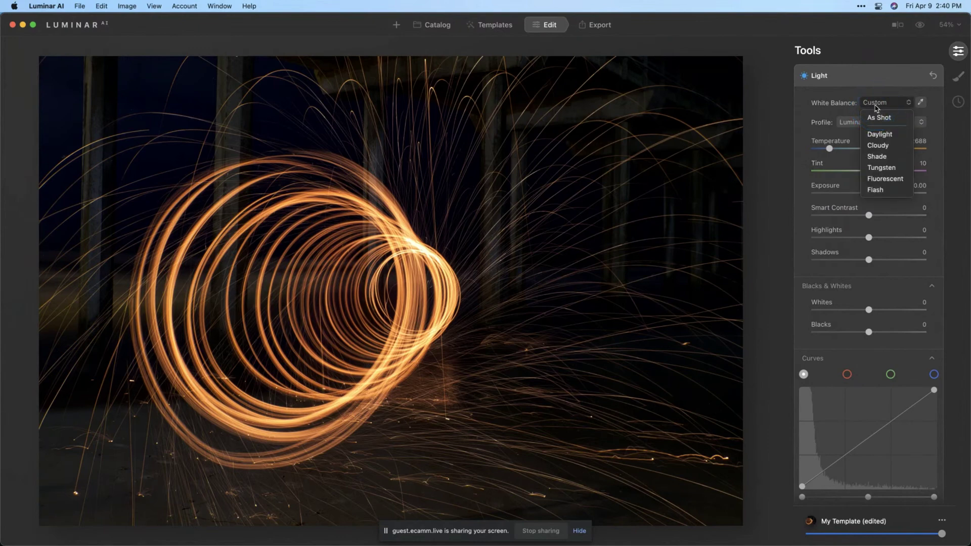
{"action": "left_click", "coordinate": [806, 169]}
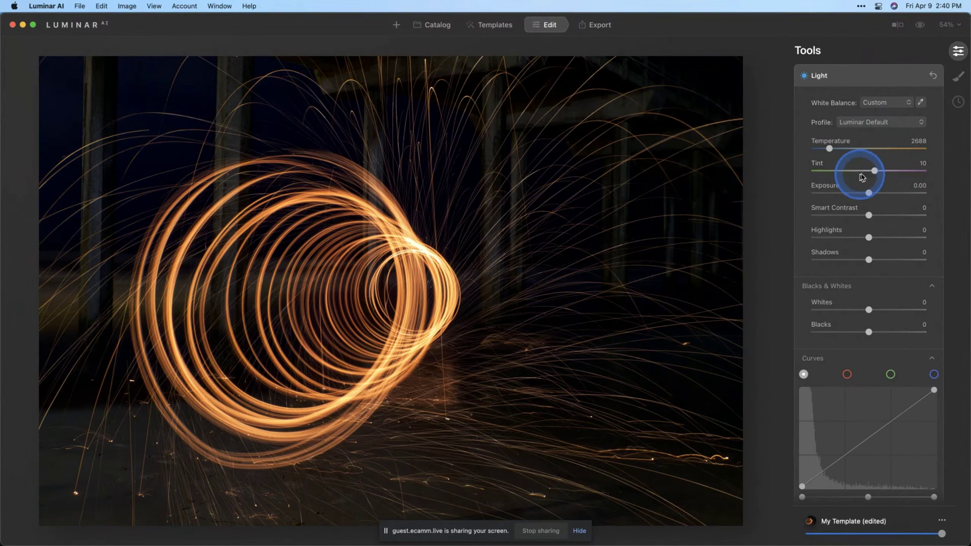
{"action": "left_click", "coordinate": [880, 174]}
{"action": "left_click", "coordinate": [880, 175]}
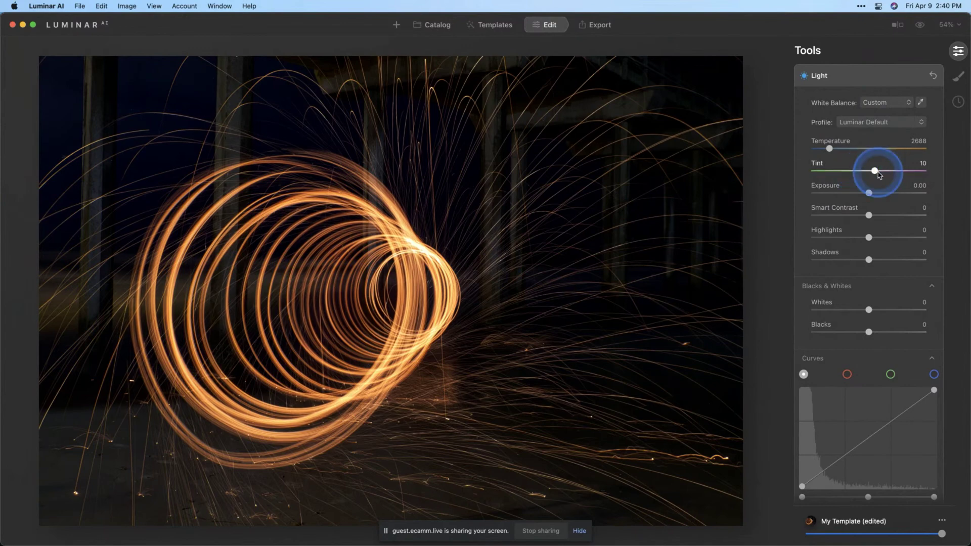
{"action": "left_click", "coordinate": [891, 105]}
{"action": "left_click", "coordinate": [874, 170]}
{"action": "left_click", "coordinate": [871, 185]}
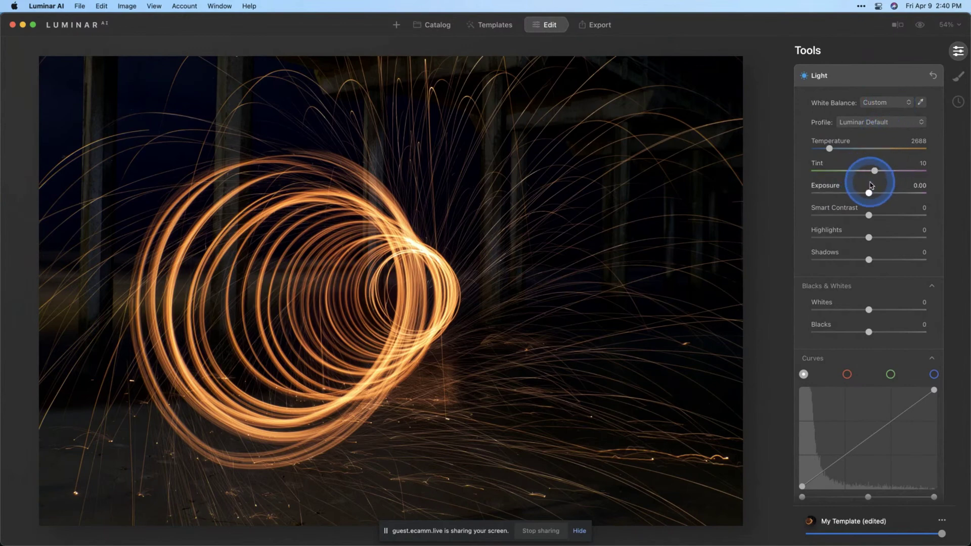
{"action": "left_click", "coordinate": [874, 170]}
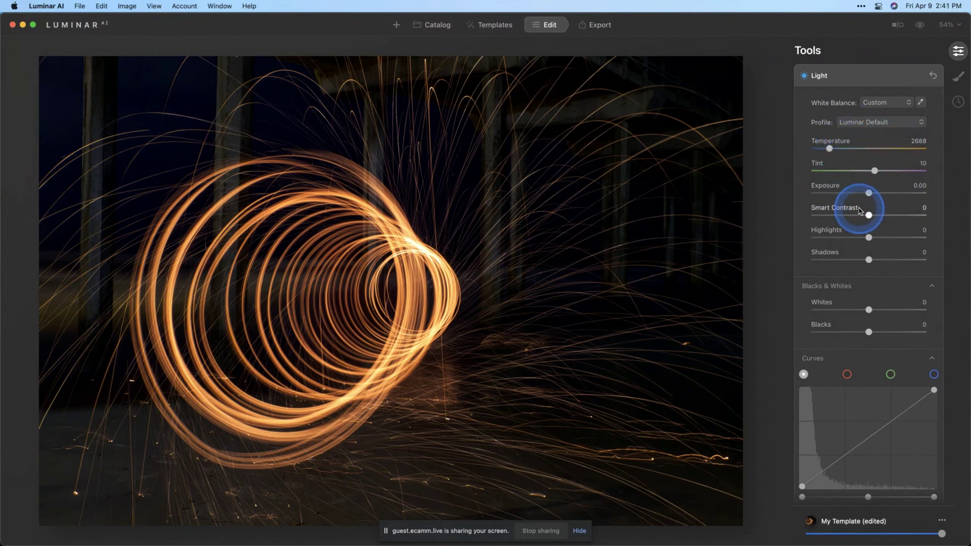
- Disable and re-enable the Mood tool to compare the photo with and without the Color Punch Hot look
{"action": "scroll", "coordinate": [863, 182], "scroll_direction": "down", "scroll_amount": 10}
{"action": "scroll", "coordinate": [859, 212], "scroll_direction": "down", "scroll_amount": 5}
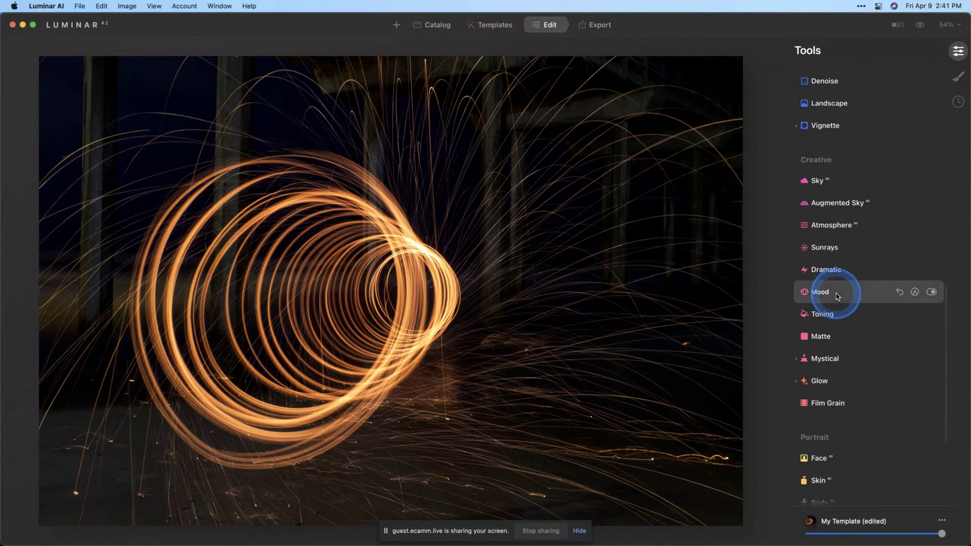
{"action": "left_click", "coordinate": [839, 296]}
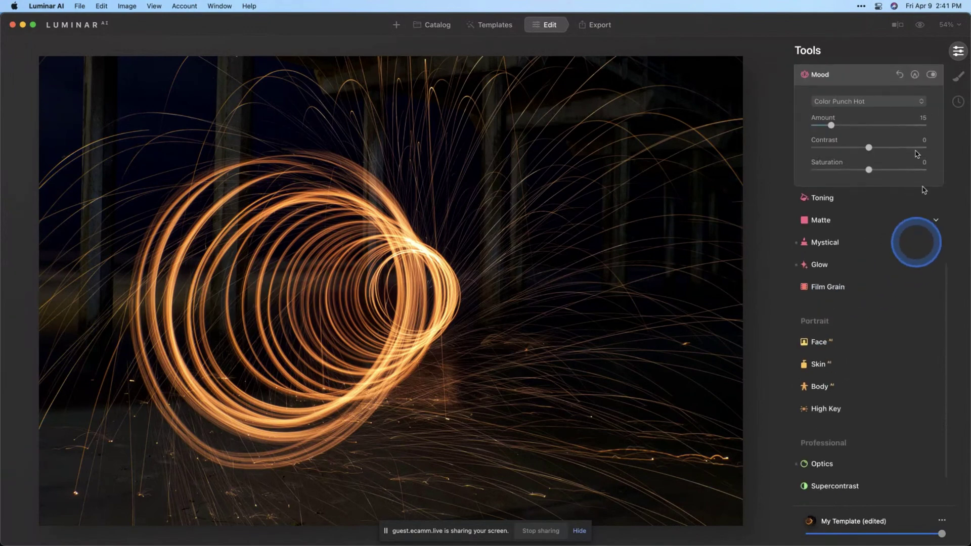
{"action": "left_click", "coordinate": [932, 75]}
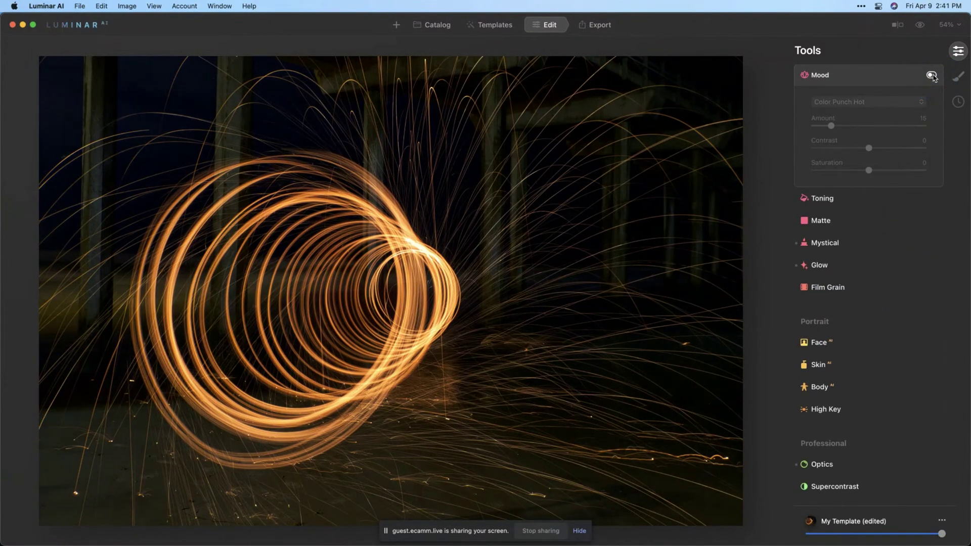
{"action": "left_click", "coordinate": [932, 75]}
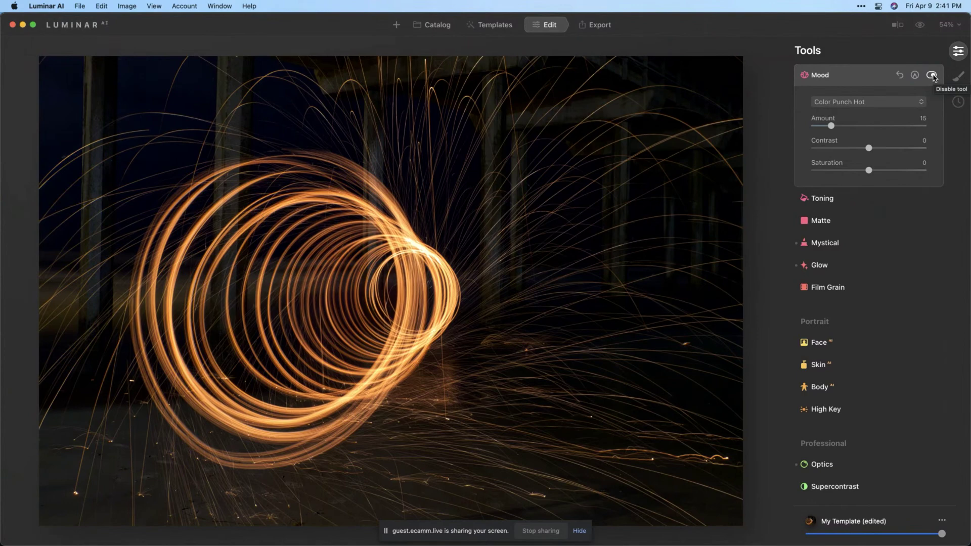
- Return to the Essentials tools and compare the fully edited sparks photo with its original version
{"action": "left_click", "coordinate": [910, 170]}
{"action": "scroll", "coordinate": [906, 172], "scroll_direction": "up", "scroll_amount": 2}
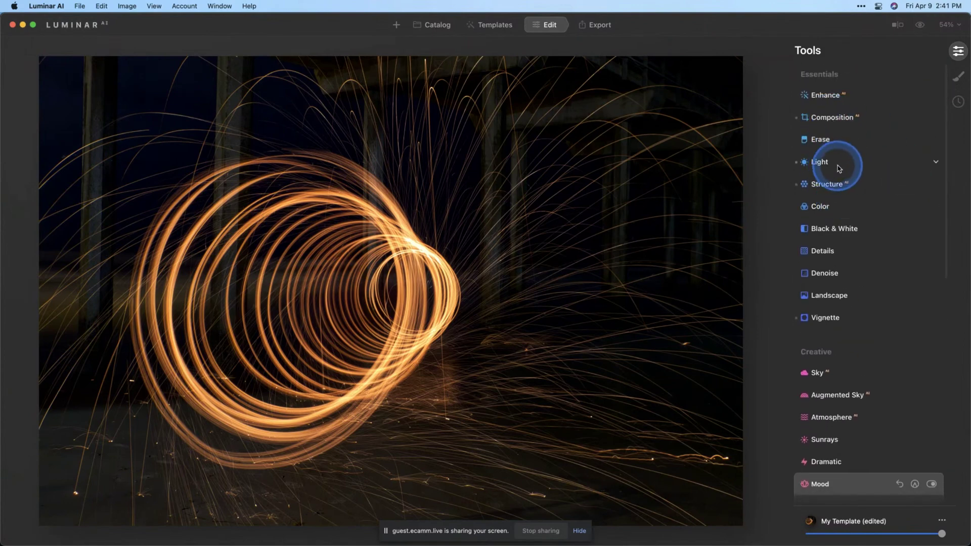
{"action": "left_click", "coordinate": [927, 28]}
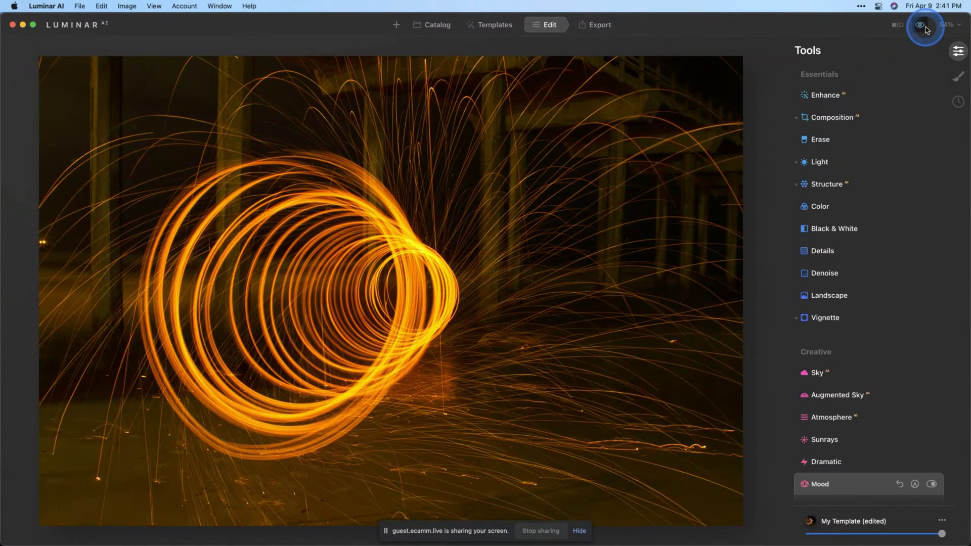
{"action": "left_click", "coordinate": [927, 29]}
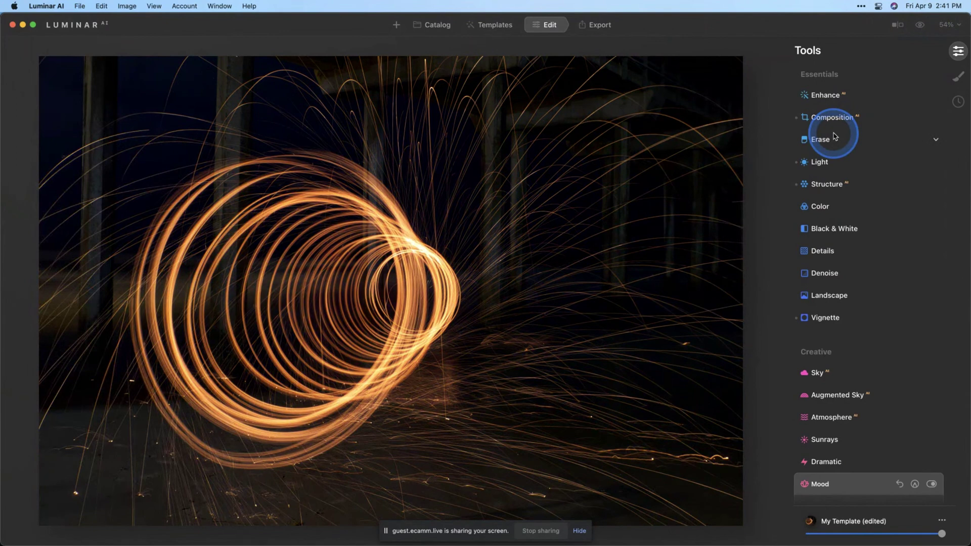